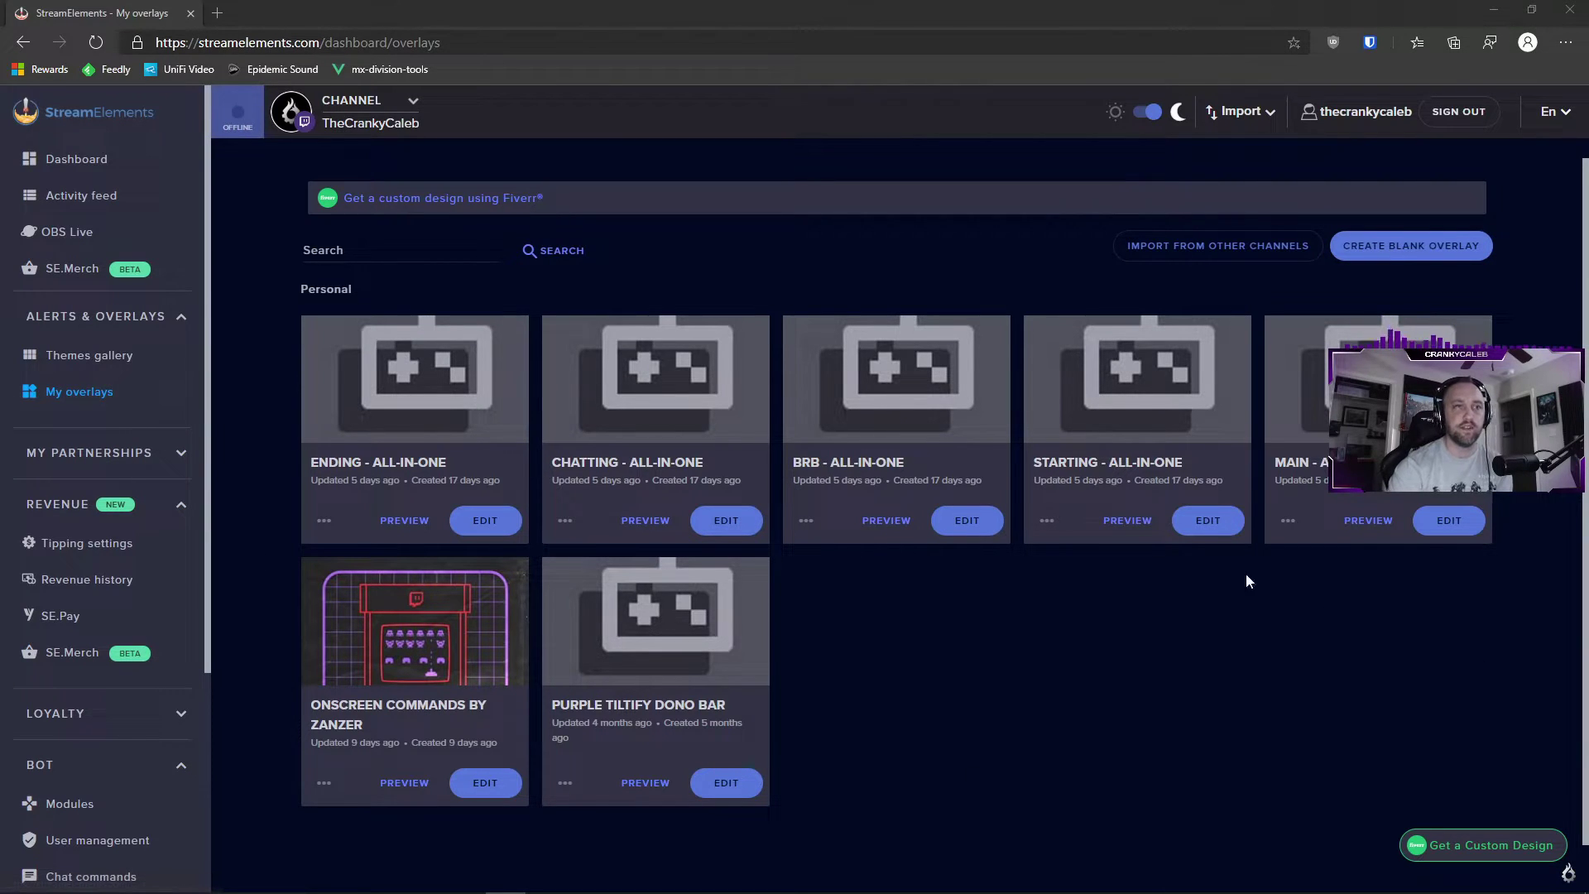
Create a blank overlay with a 1080p resolution
{"action": "left_click", "coordinate": [1404, 246]}
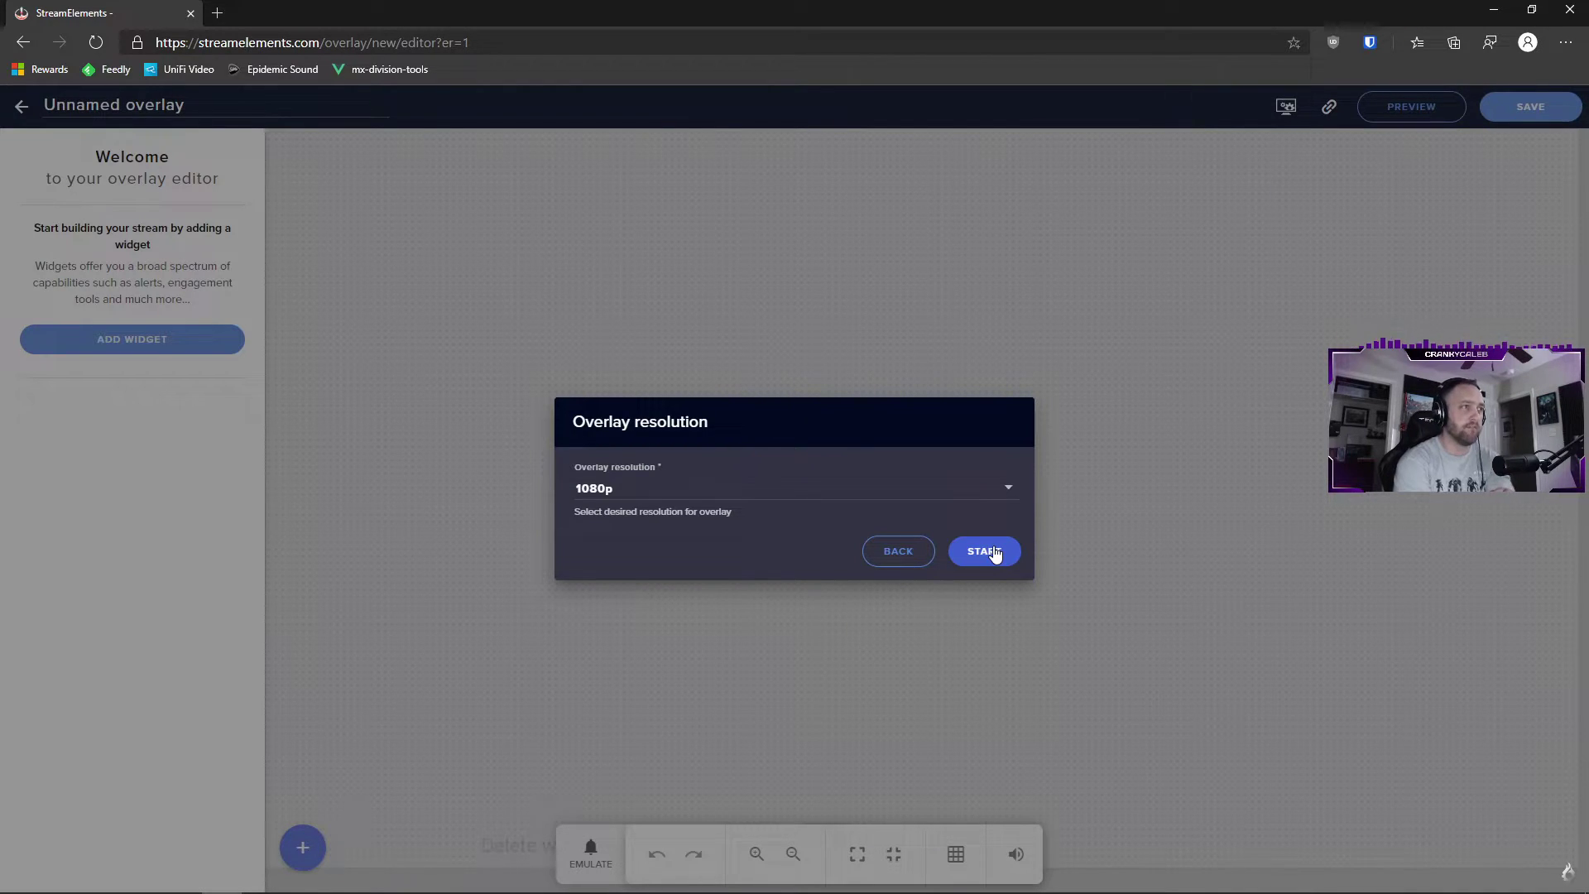
{"action": "left_click", "coordinate": [994, 552]}
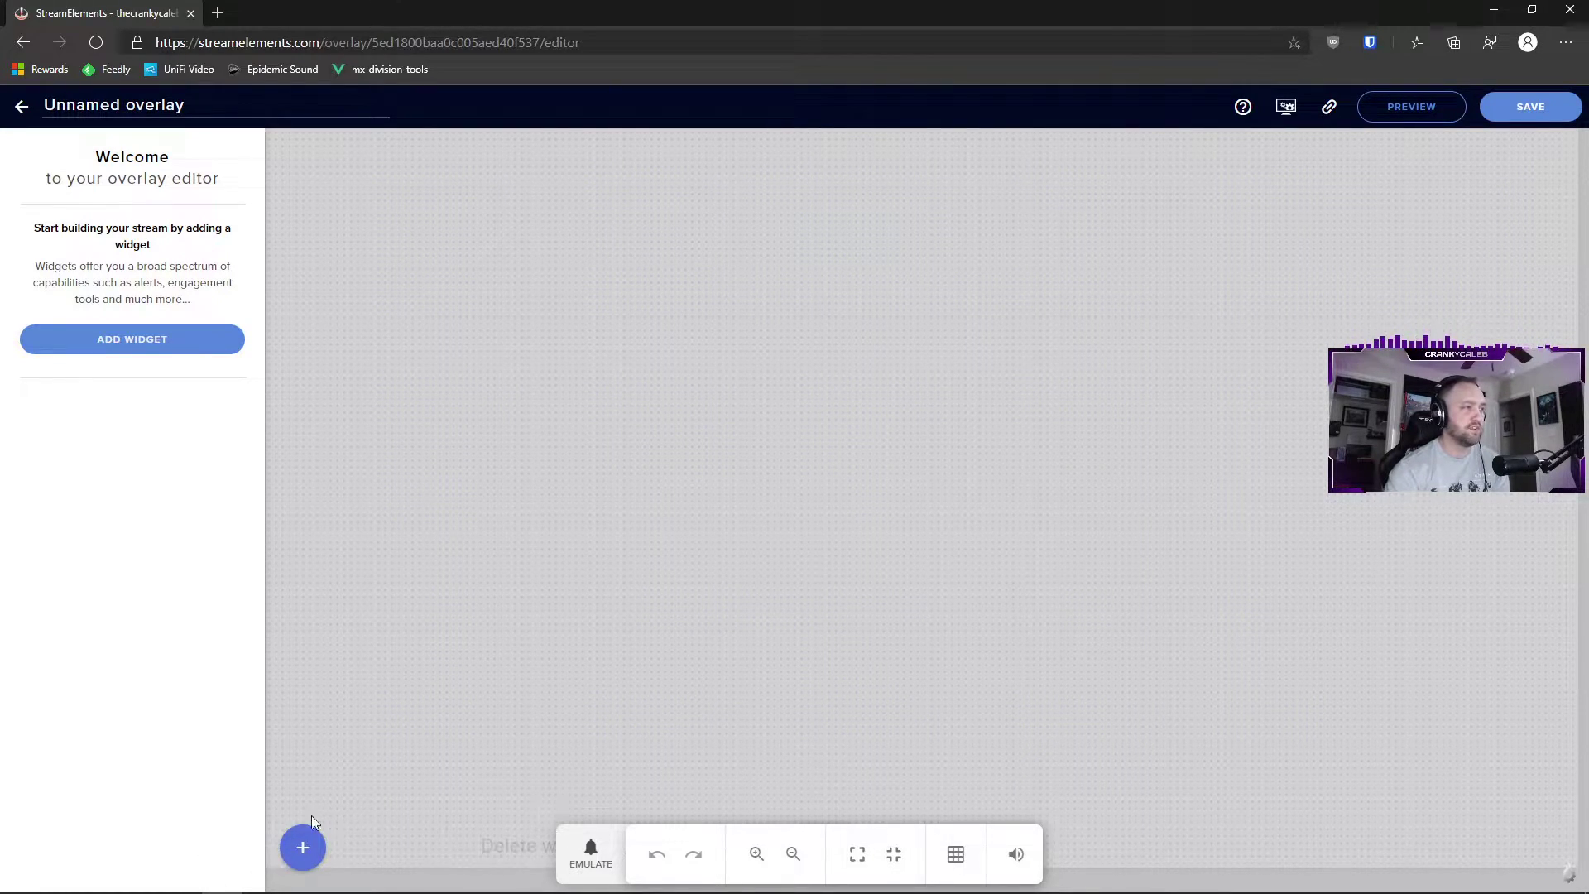
Add an AlertBox widget to the overlay and move it to the top centre of the canvas
{"action": "left_click", "coordinate": [300, 849]}
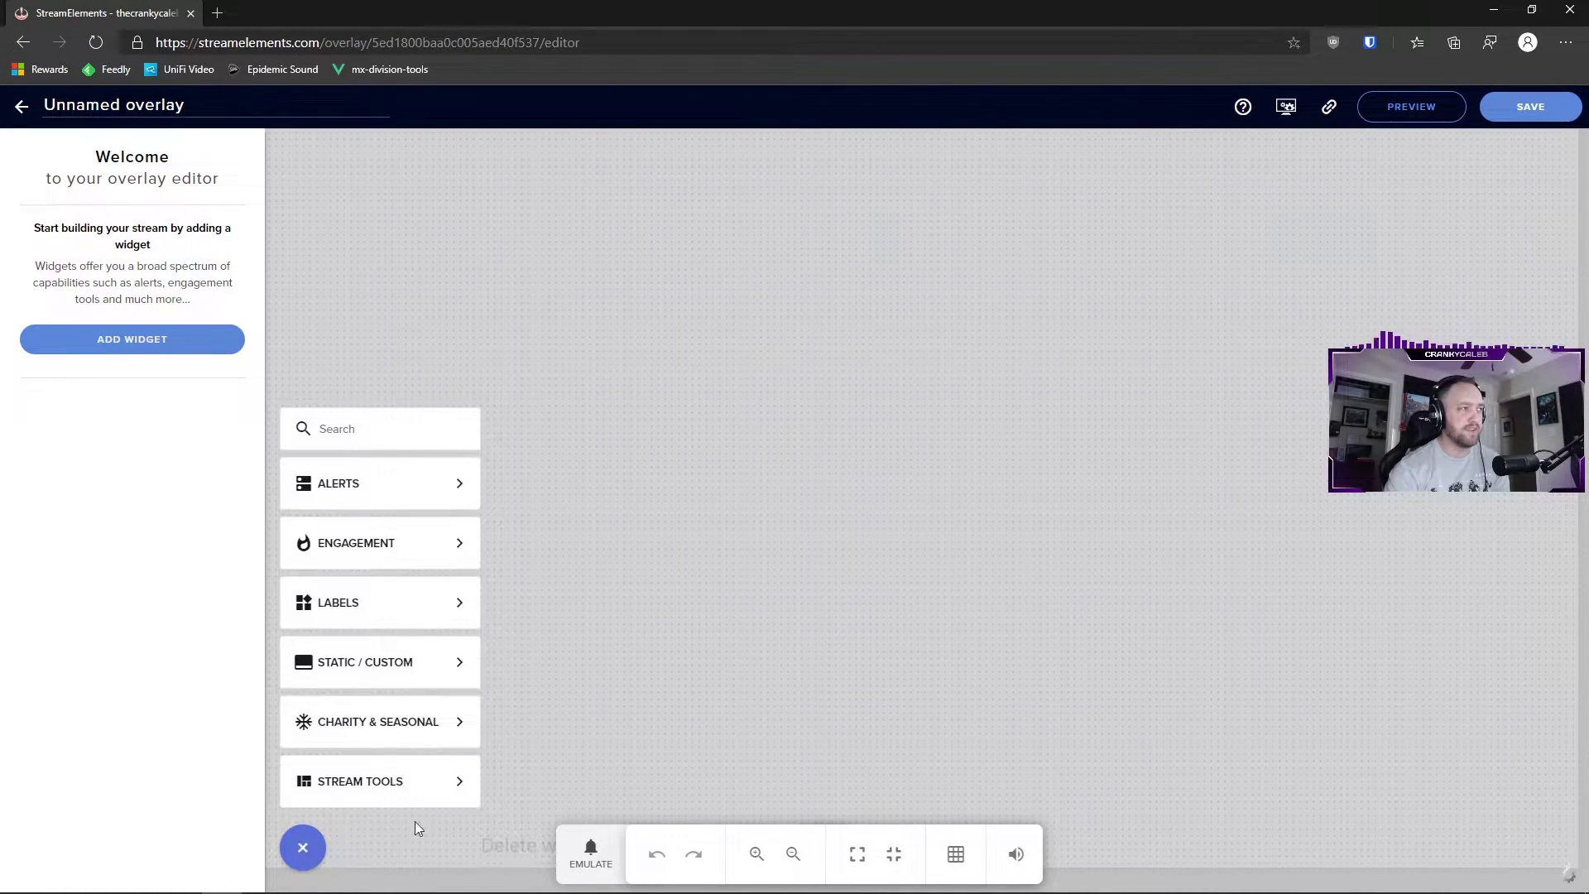
{"action": "mouse_move", "coordinate": [405, 793]}
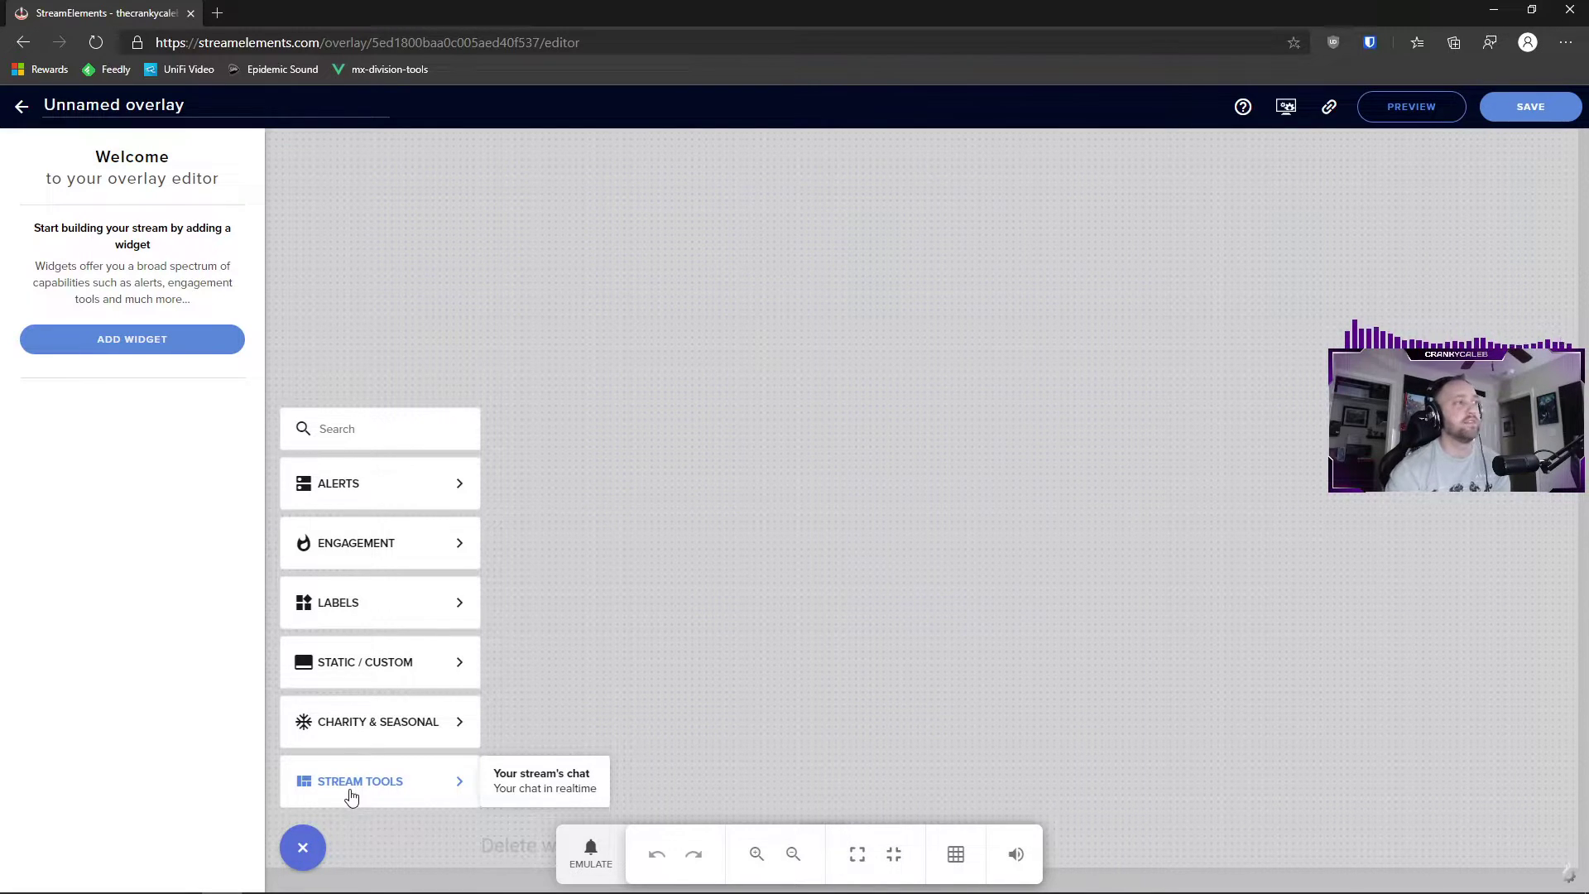
{"action": "mouse_move", "coordinate": [355, 497]}
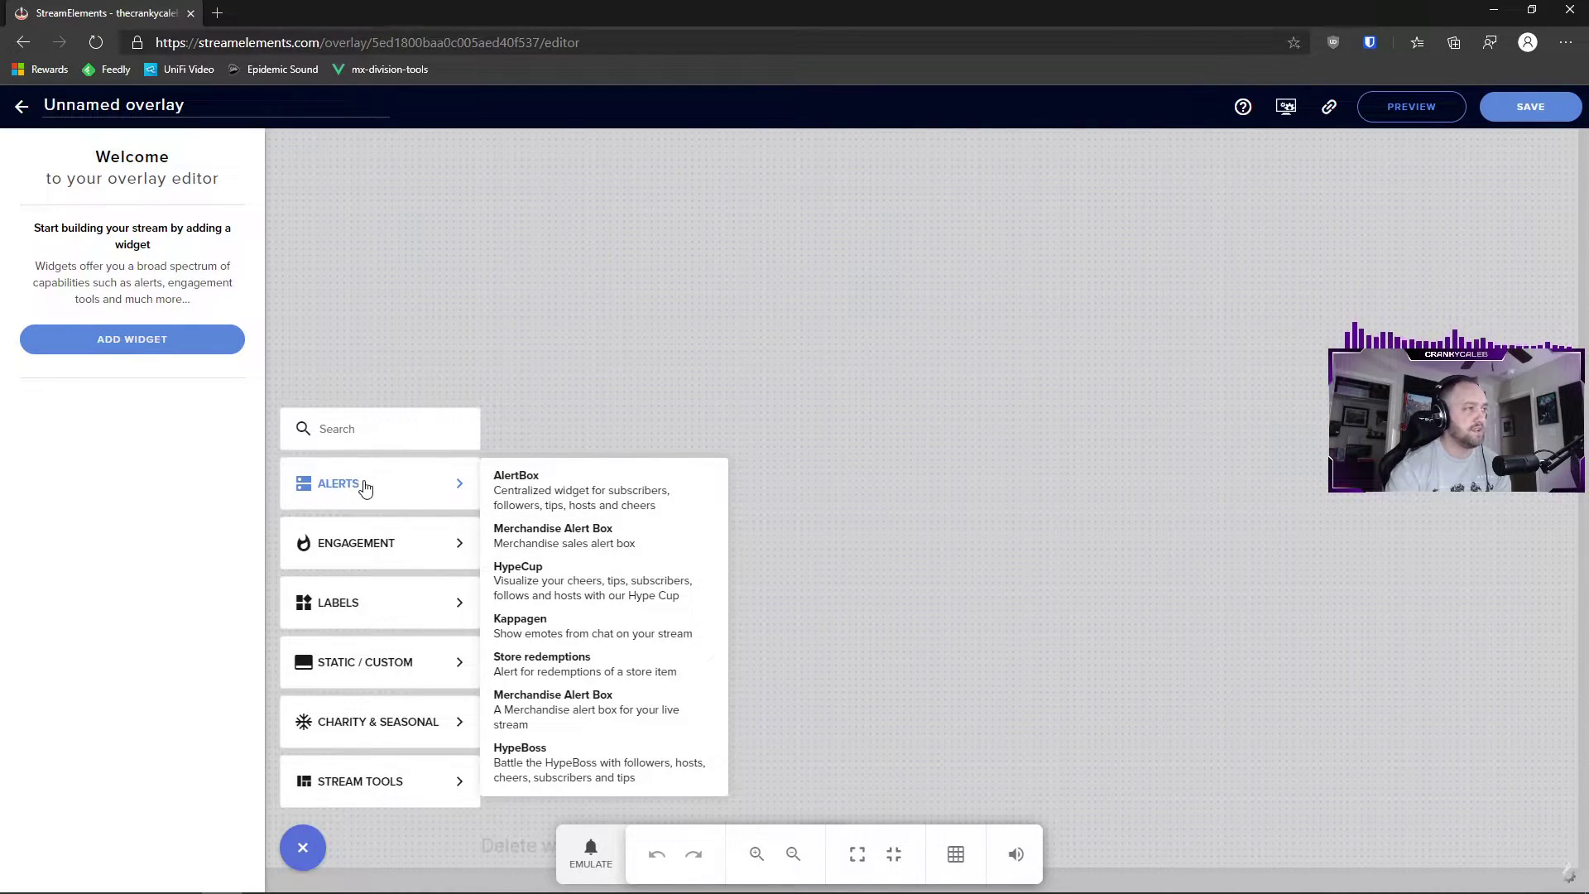
{"action": "left_click", "coordinate": [551, 491]}
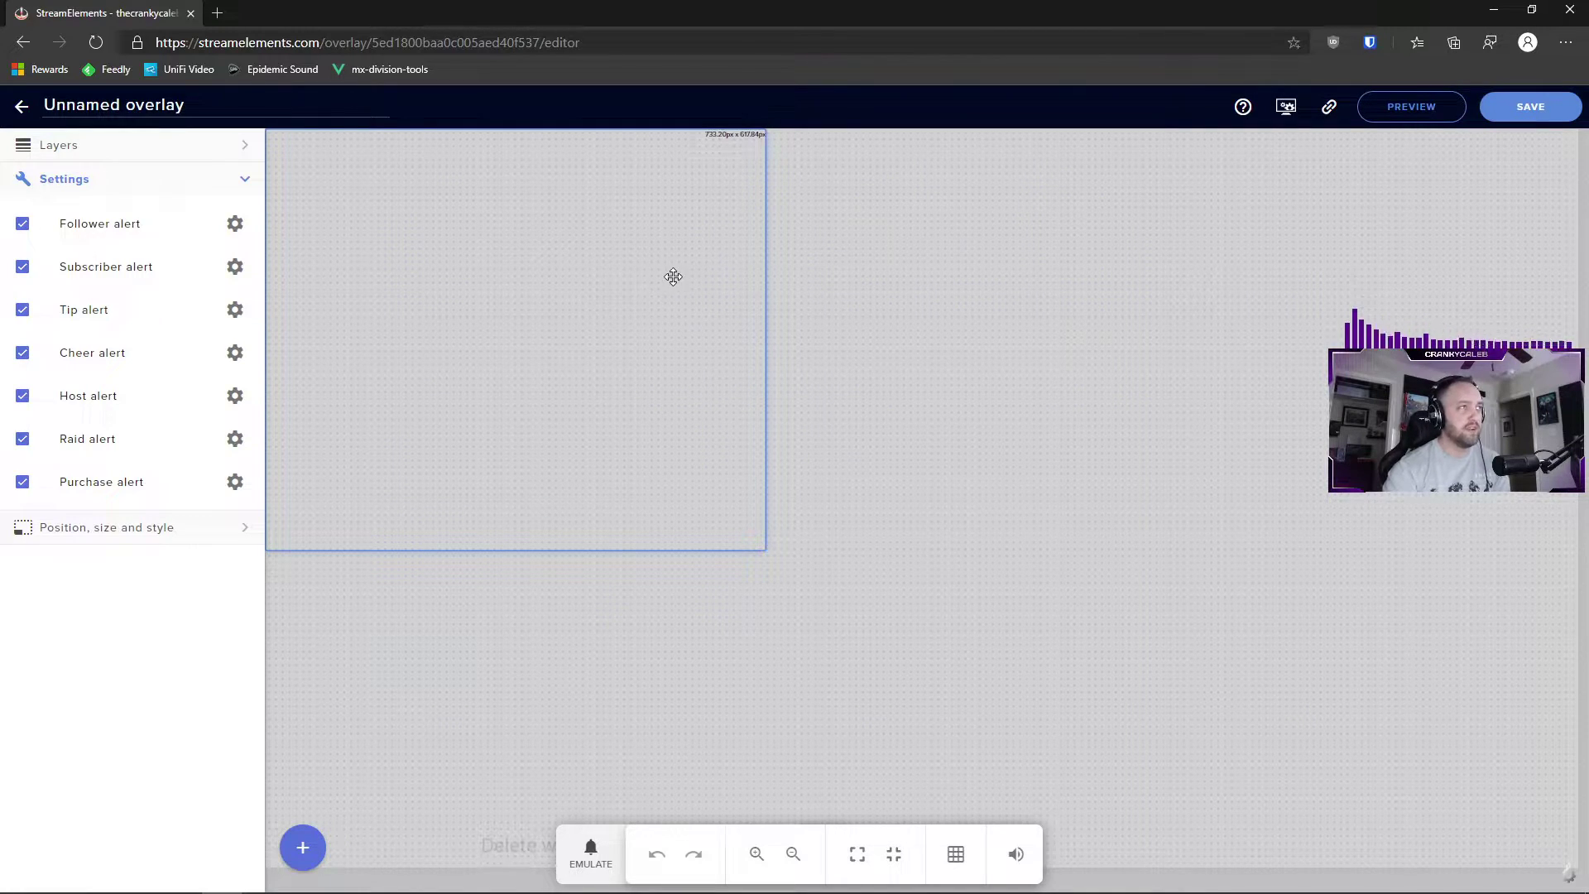
{"action": "left_click_drag", "start_coordinate": [608, 309], "coordinate": [1014, 309]}
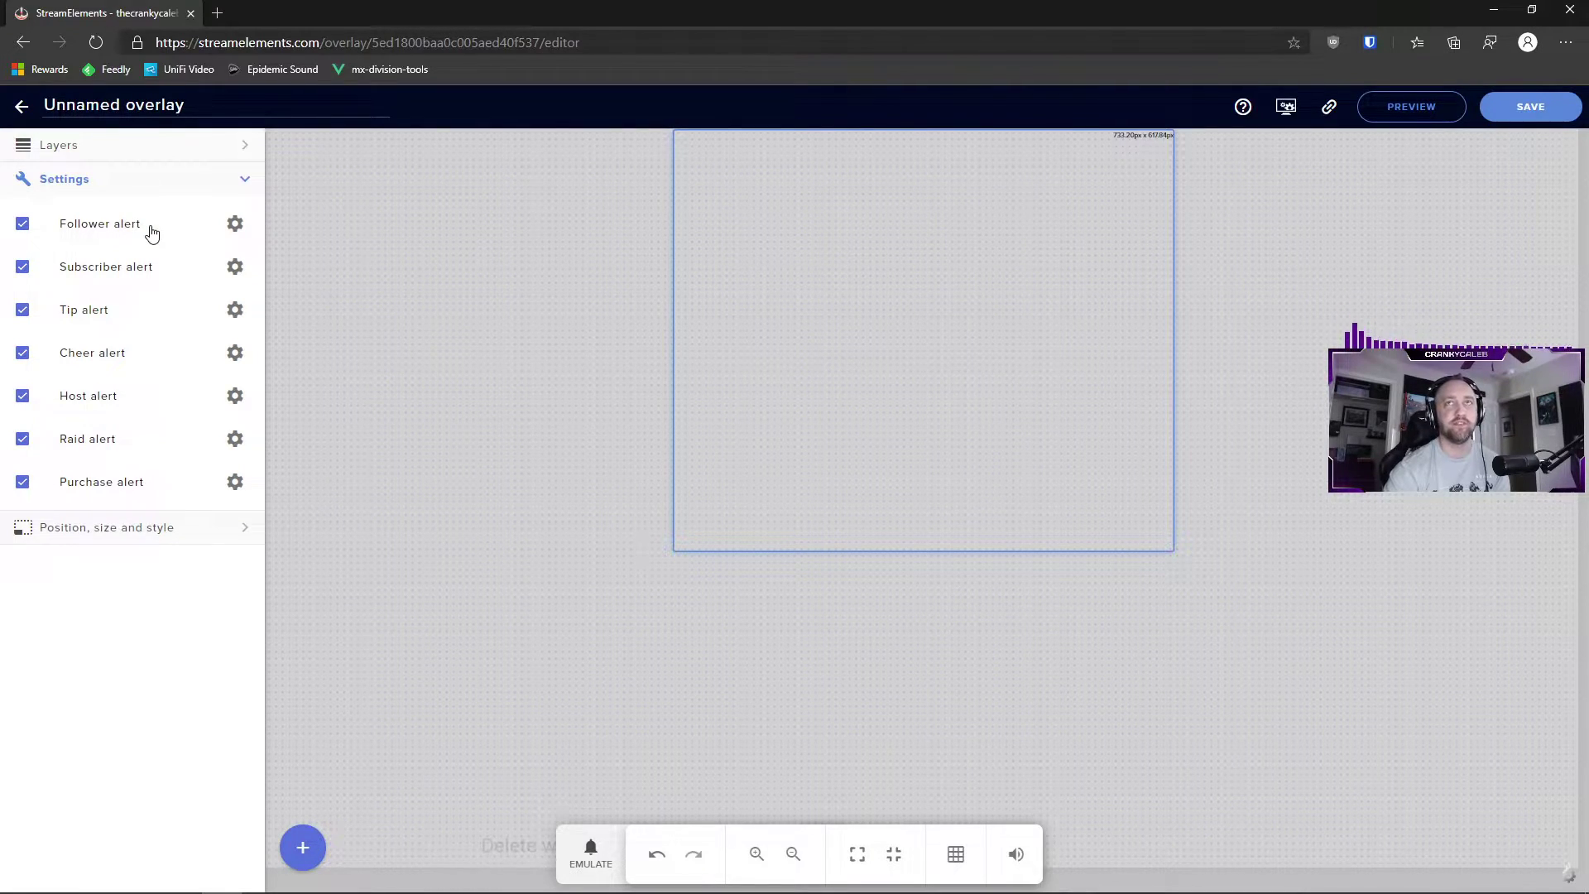
Open the follower alert's advanced settings and emulate a follower event to preview the default alert
{"action": "left_click", "coordinate": [234, 225]}
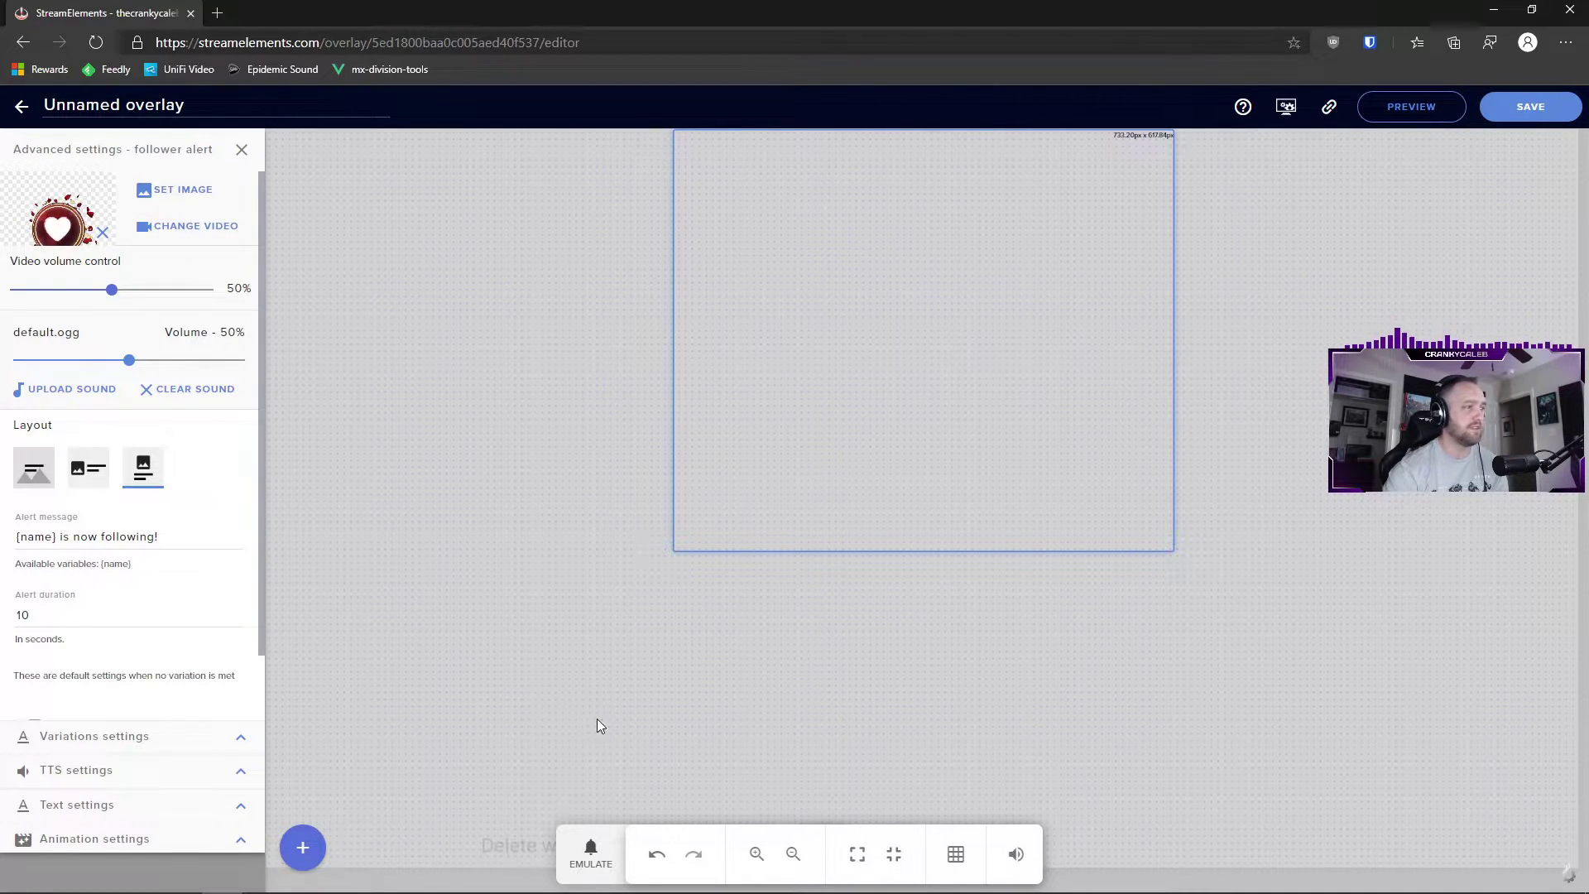
{"action": "left_click", "coordinate": [591, 860]}
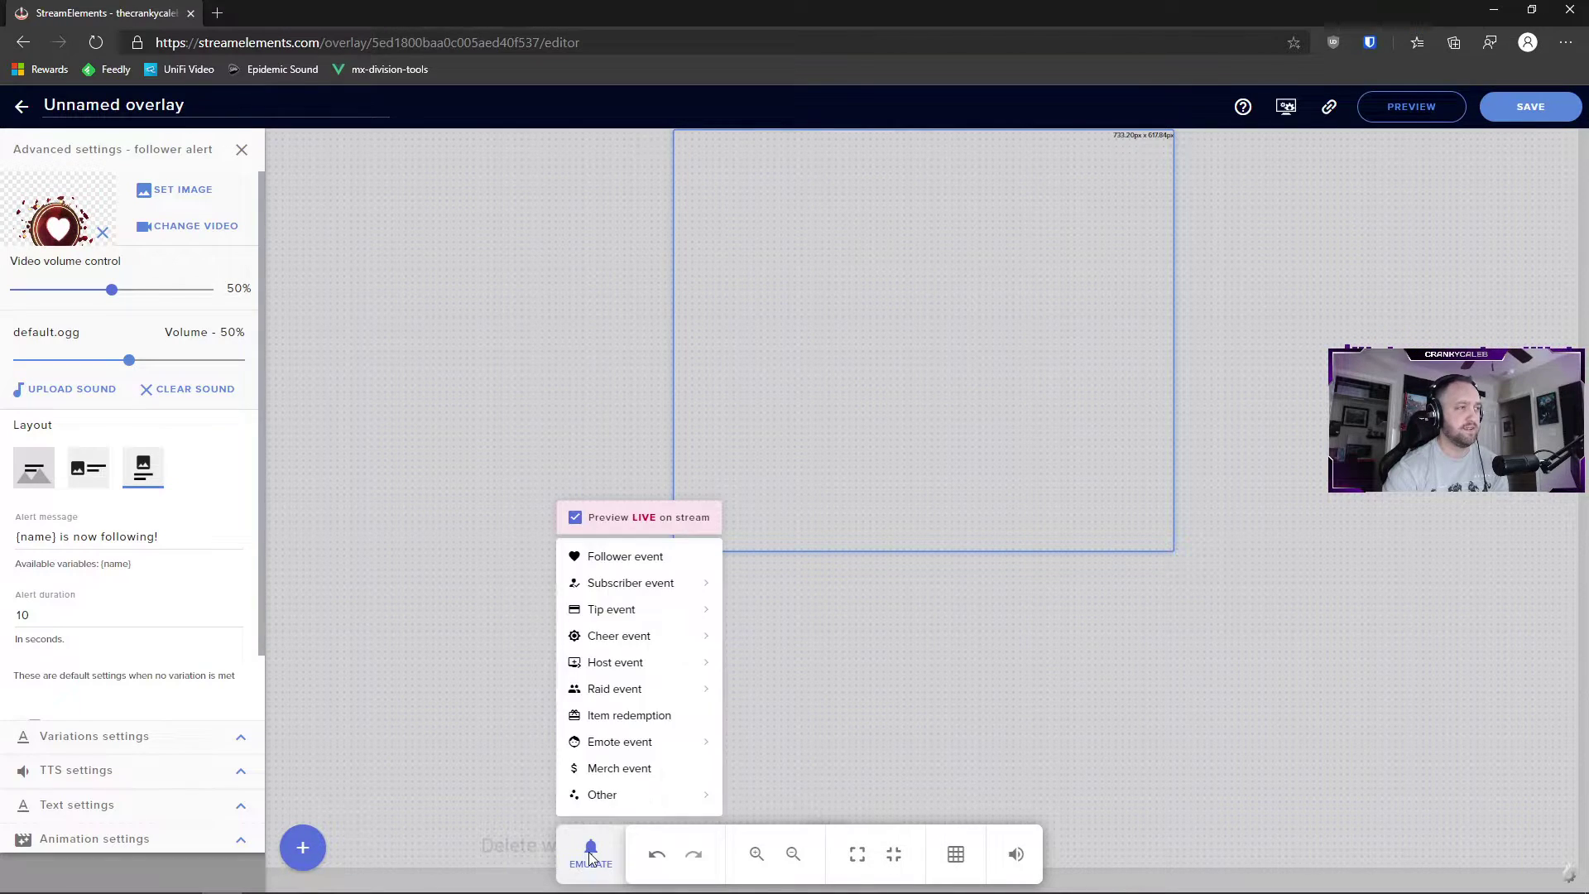
{"action": "left_click", "coordinate": [642, 562]}
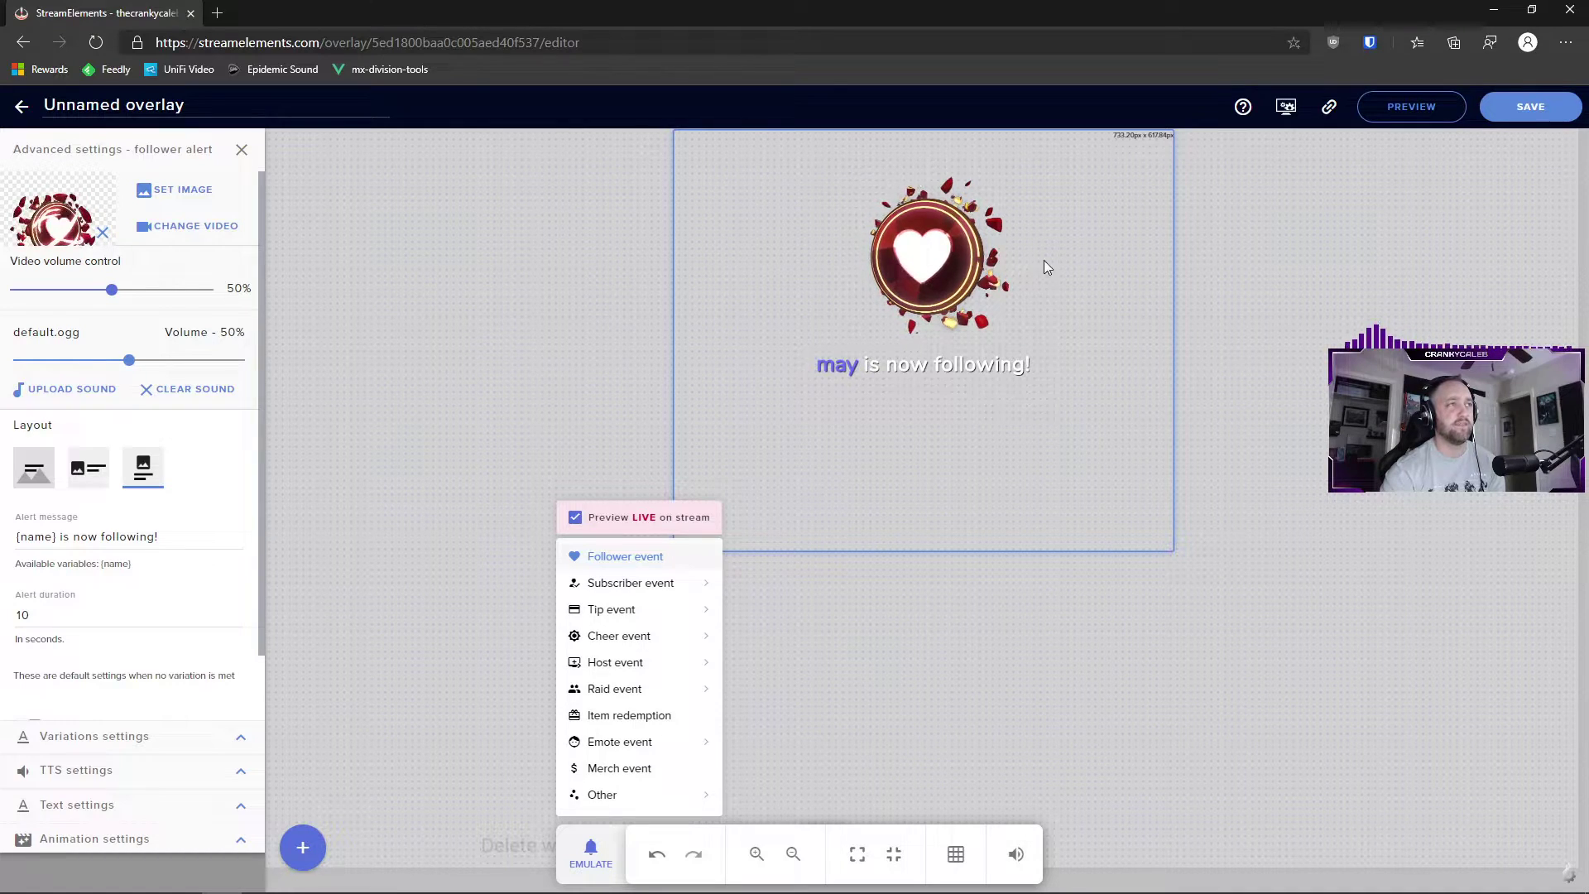
{"action": "left_click", "coordinate": [457, 330]}
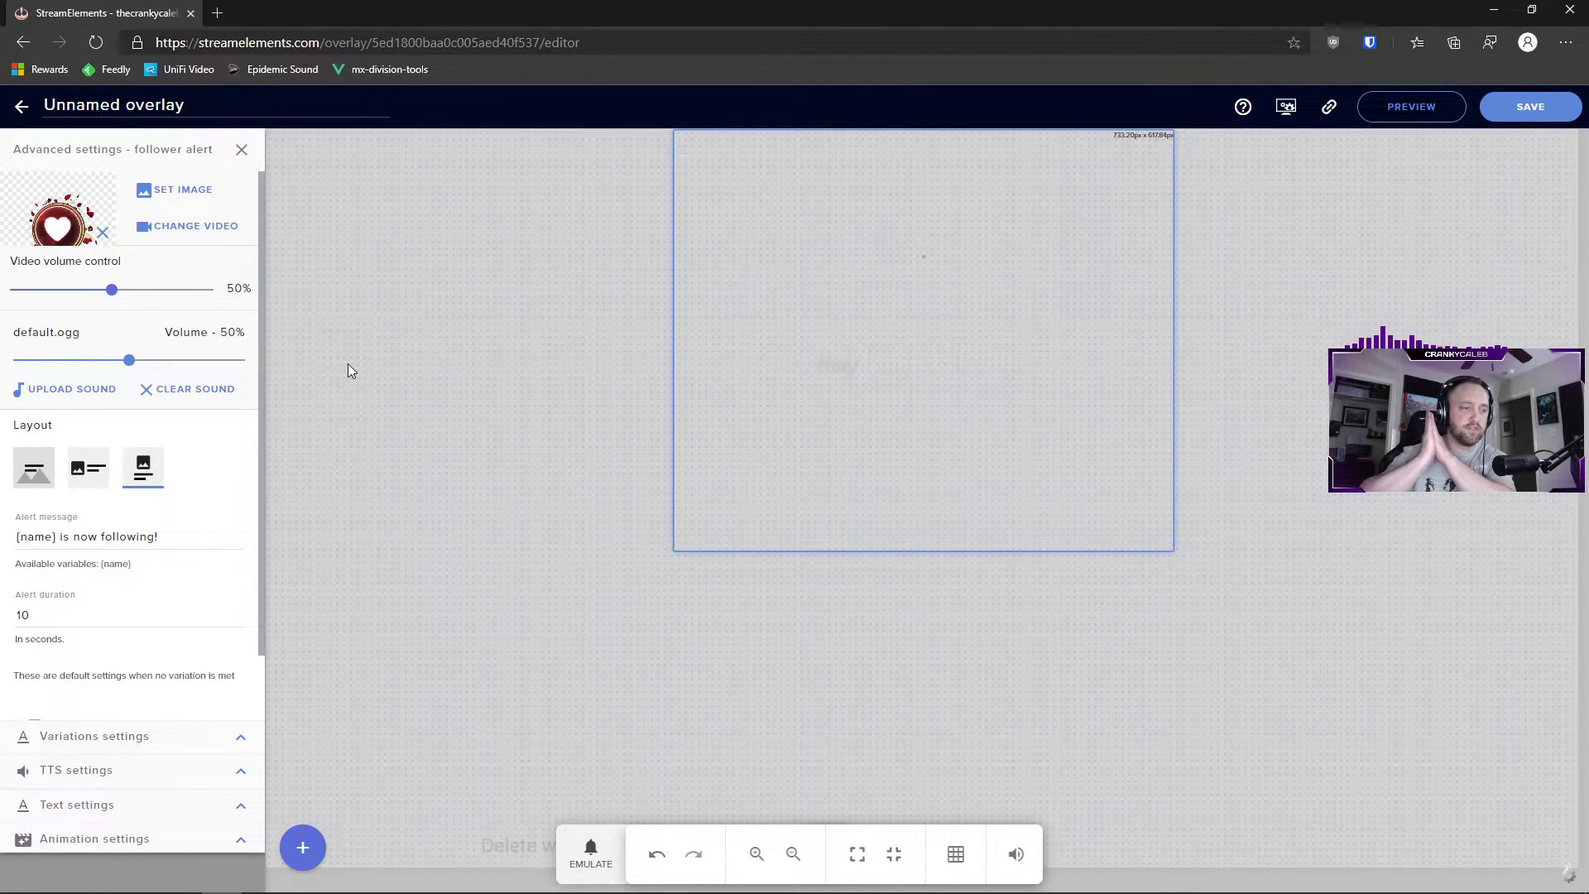
Set the follower alert's image to the uploaded CrankyCalebCogOnly3d.png and look through the available alert sounds without changing the sound
{"action": "left_click", "coordinate": [150, 192]}
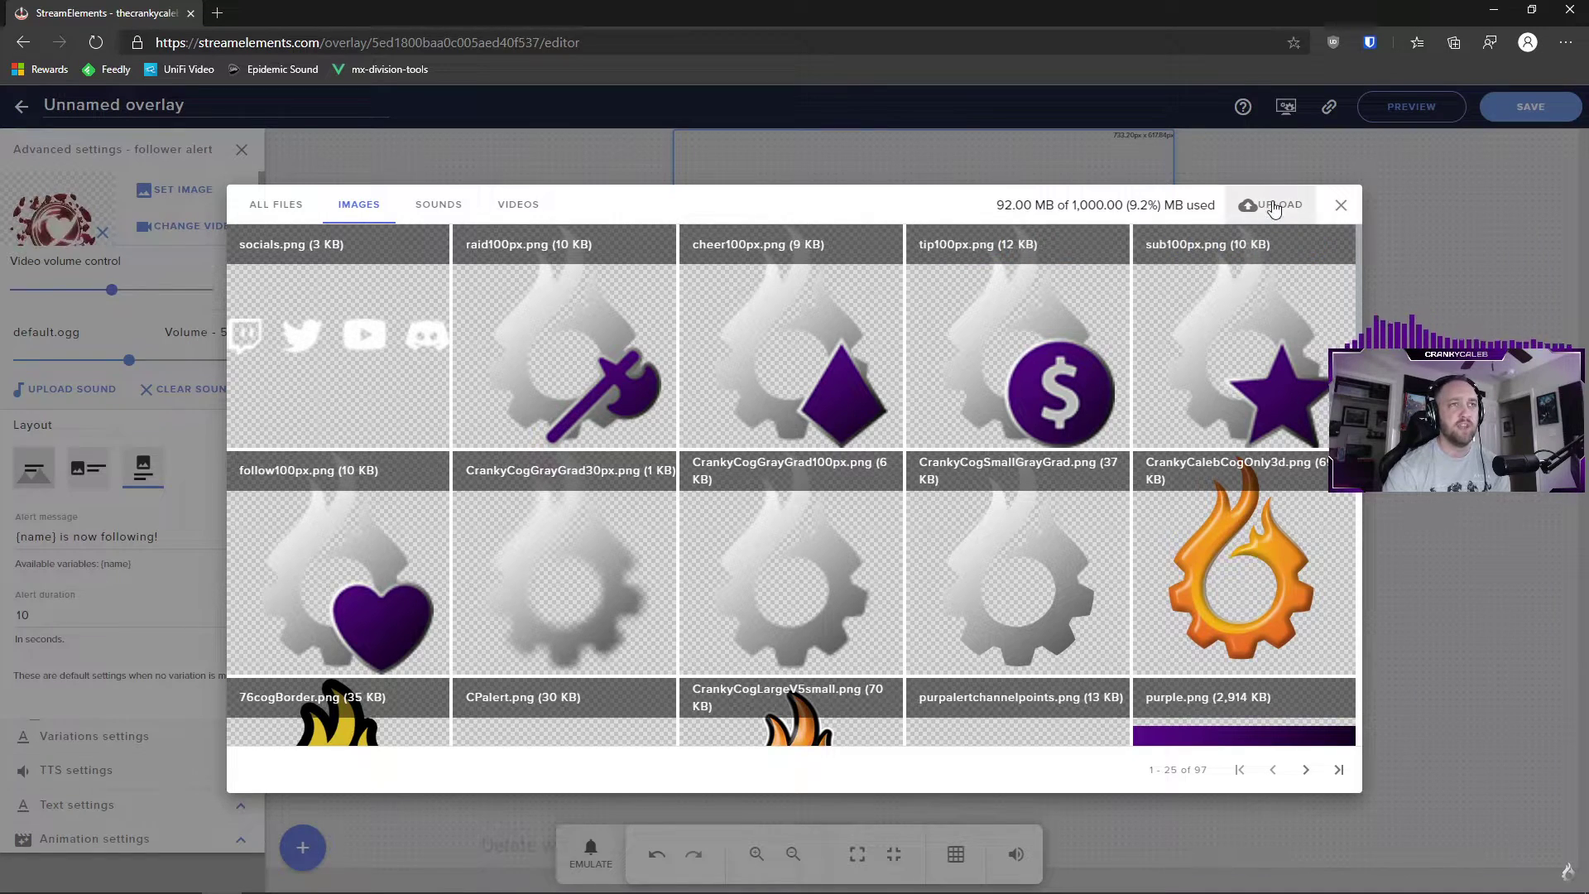
{"action": "left_click", "coordinate": [1274, 207]}
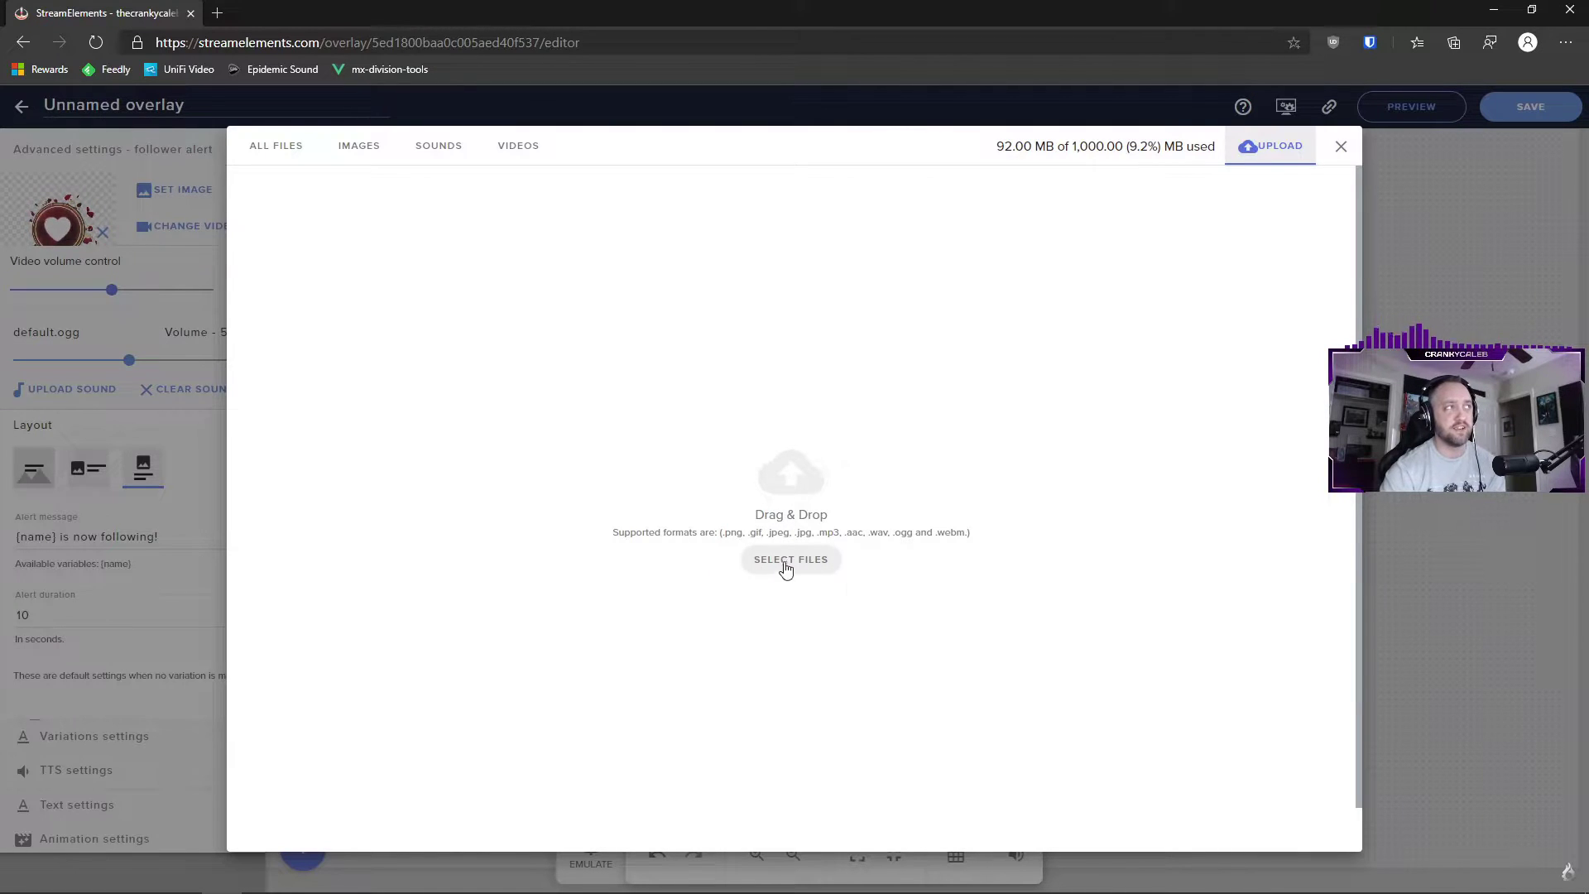
{"action": "left_click", "coordinate": [332, 149]}
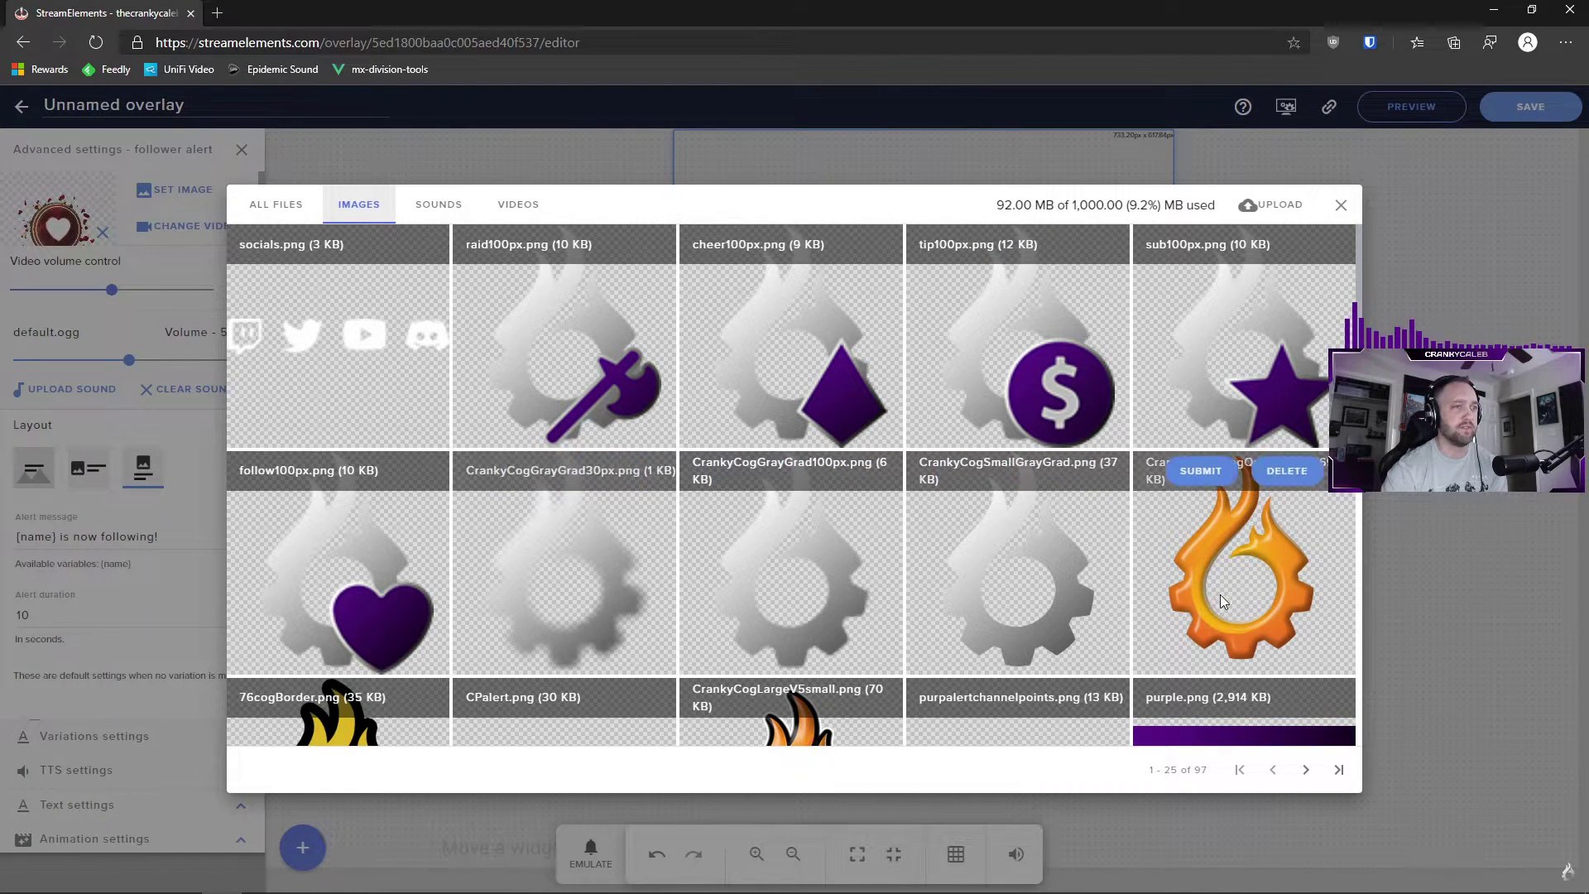
{"action": "left_click", "coordinate": [1200, 470]}
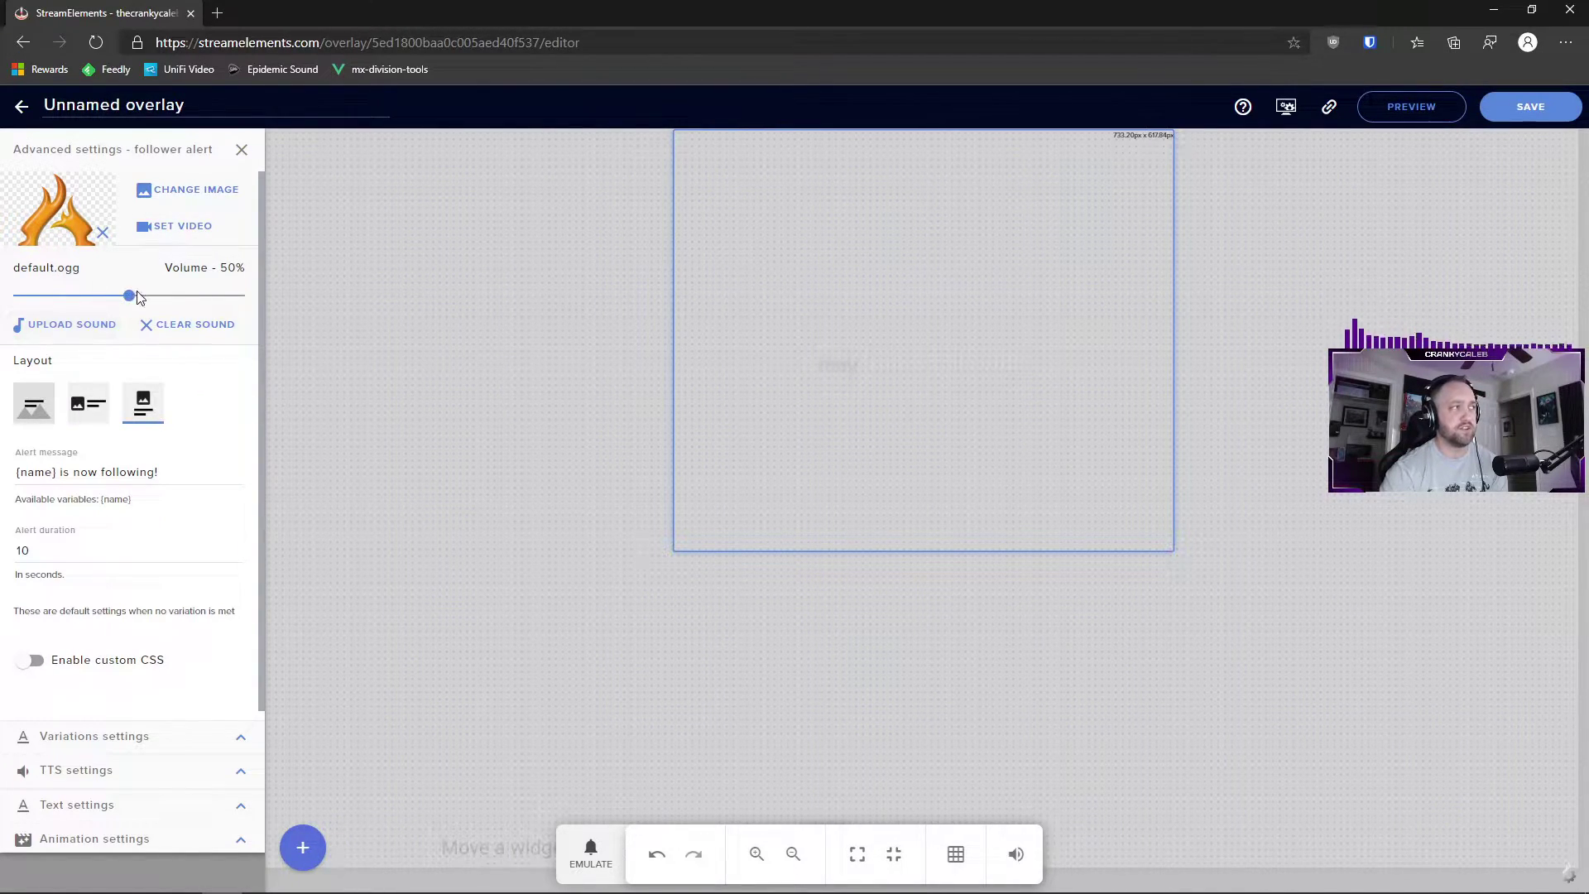
{"action": "left_click", "coordinate": [67, 326]}
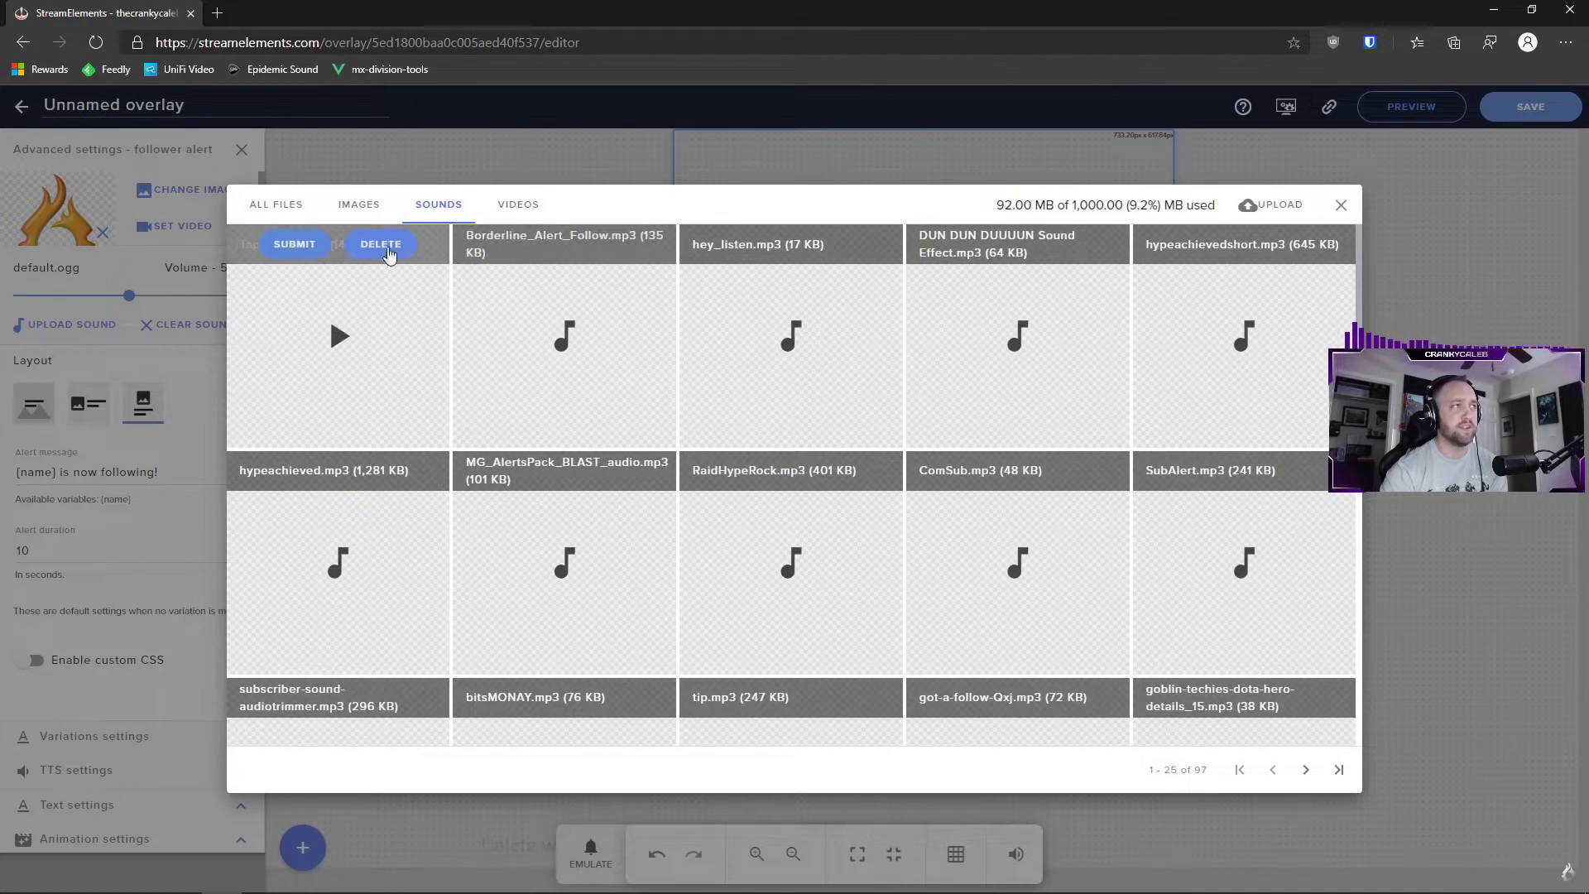
{"action": "left_click", "coordinate": [1341, 205]}
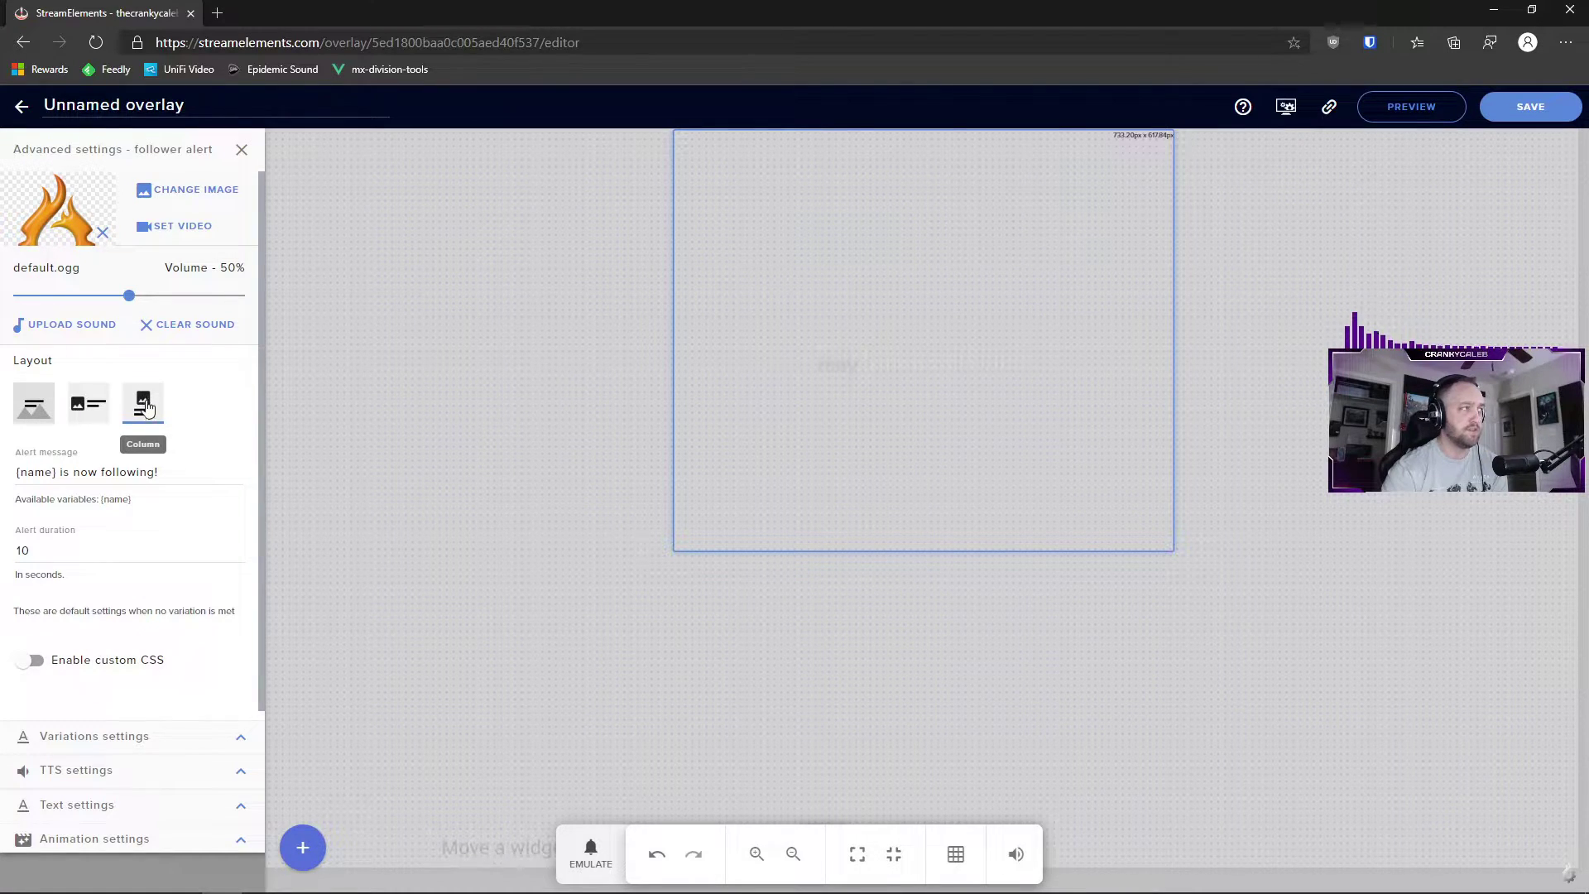
Save the overlay under the name MainScene
{"action": "left_click", "coordinate": [1529, 116]}
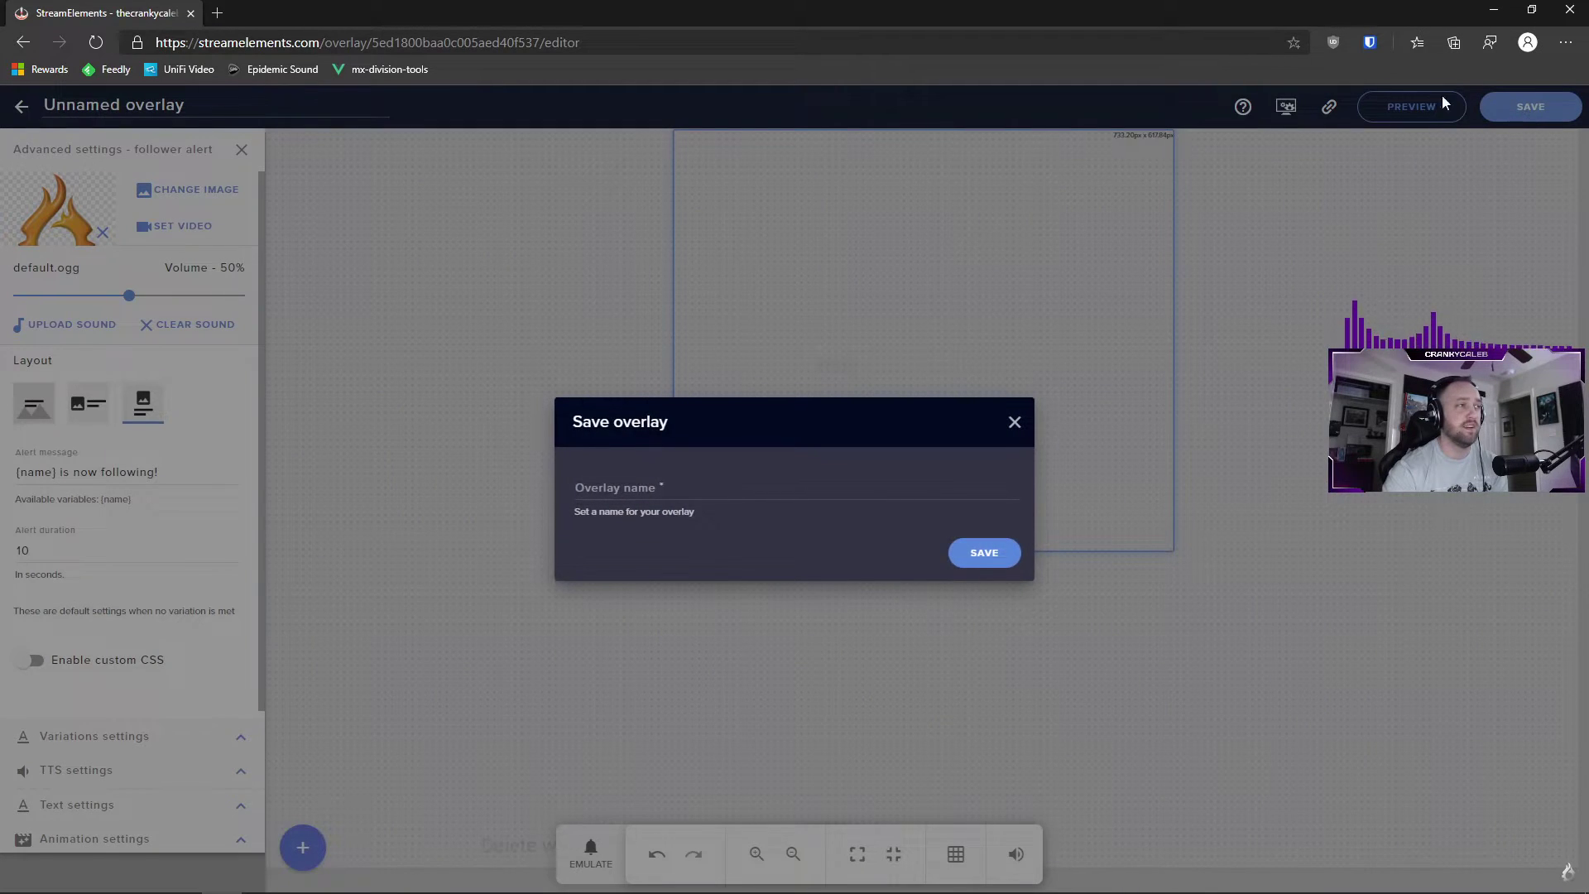
{"action": "left_click", "coordinate": [651, 490]}
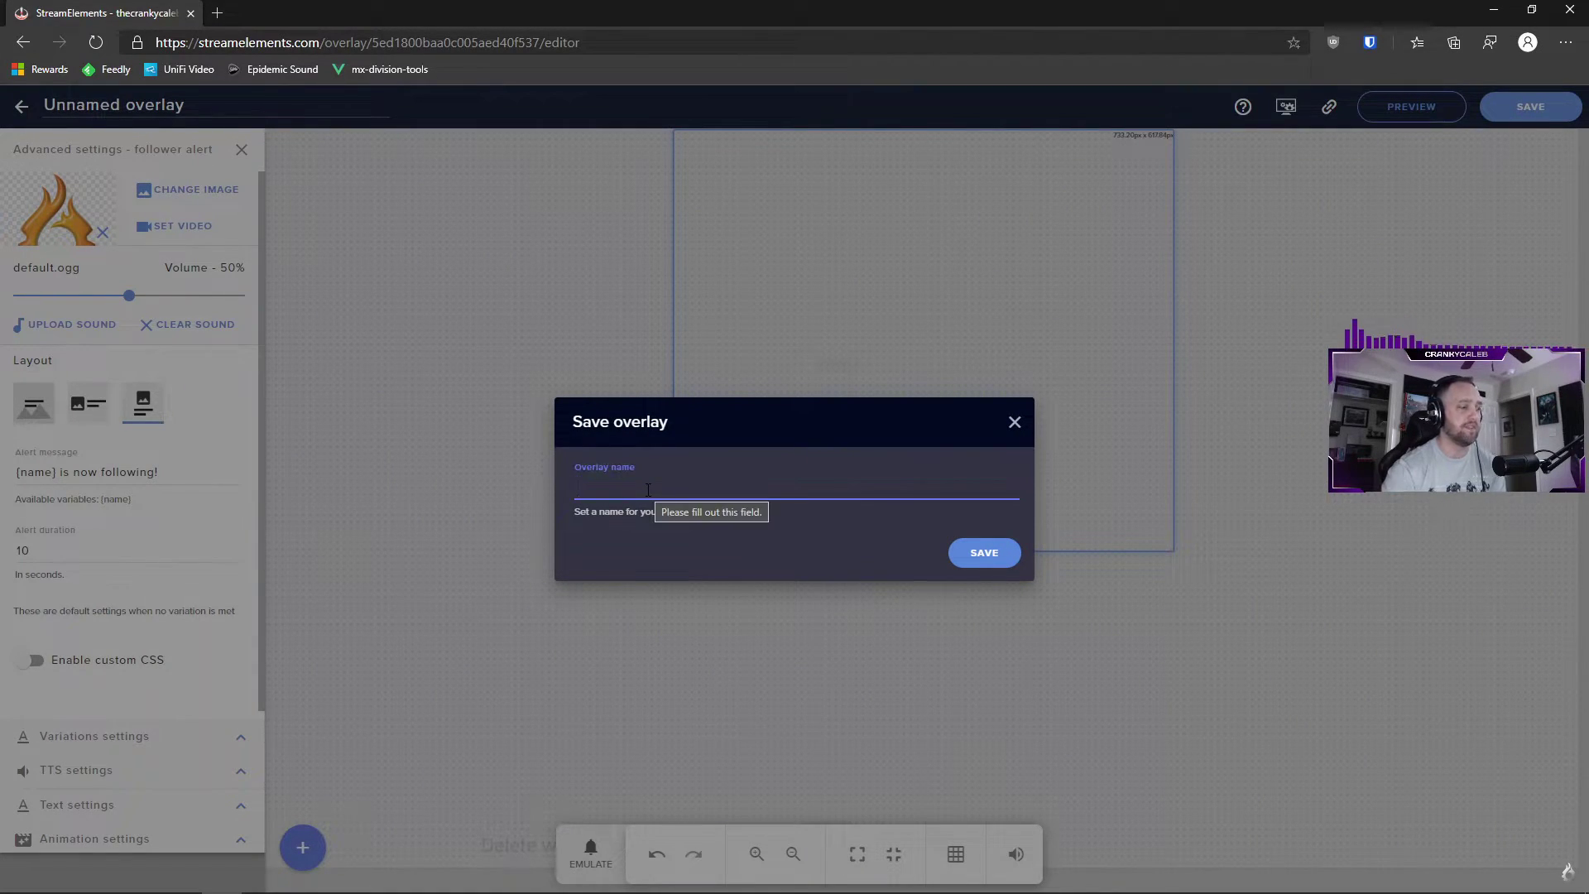
{"action": "type", "text": "Main"}
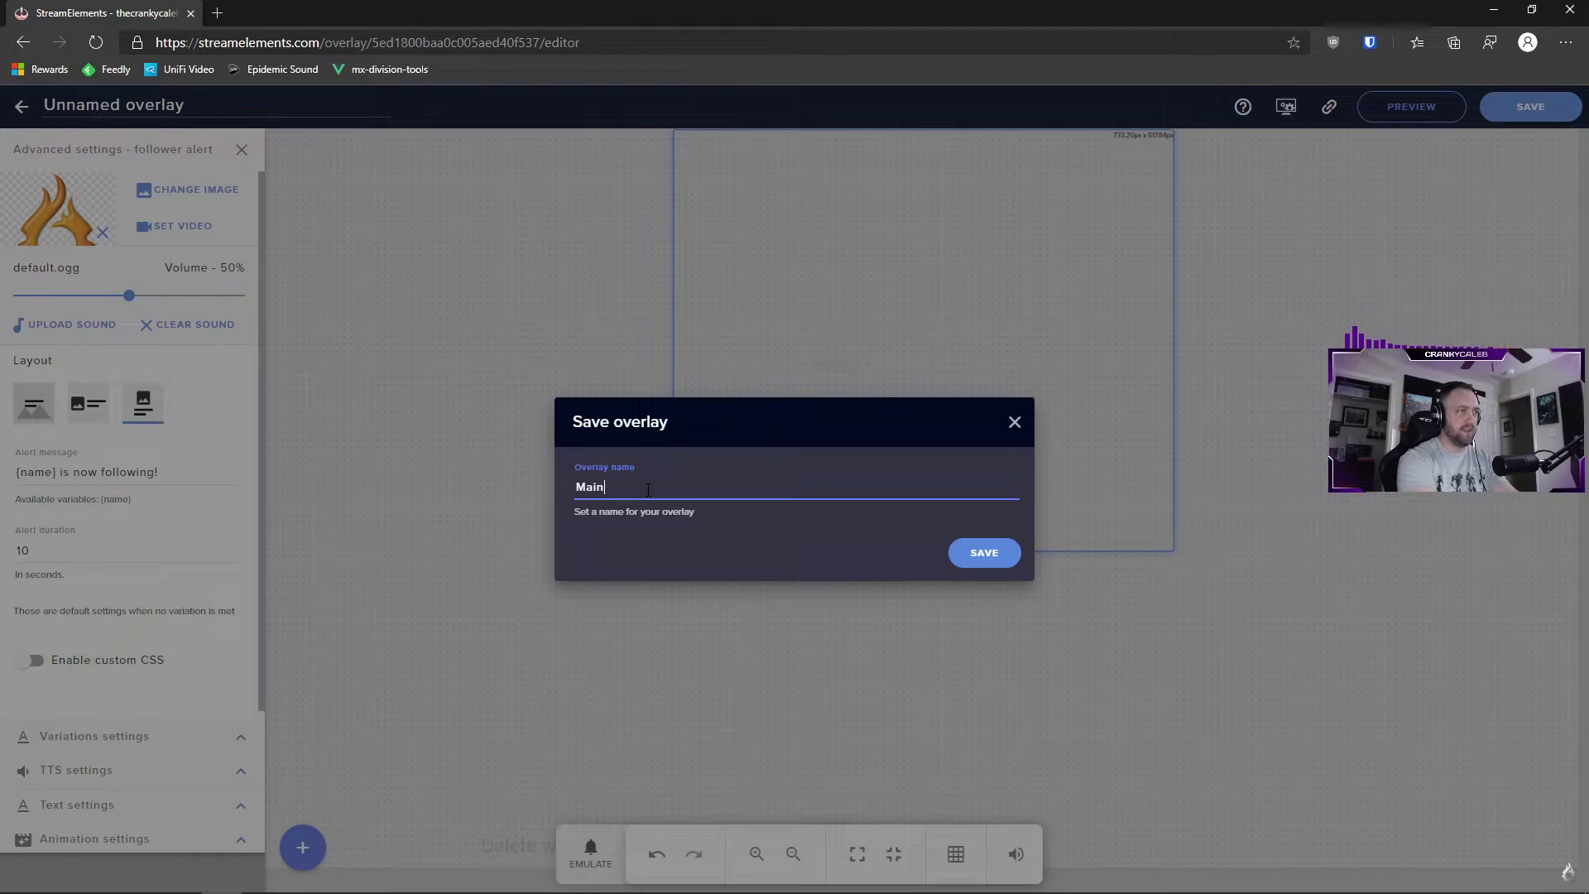
{"action": "type", "text": "Scene"}
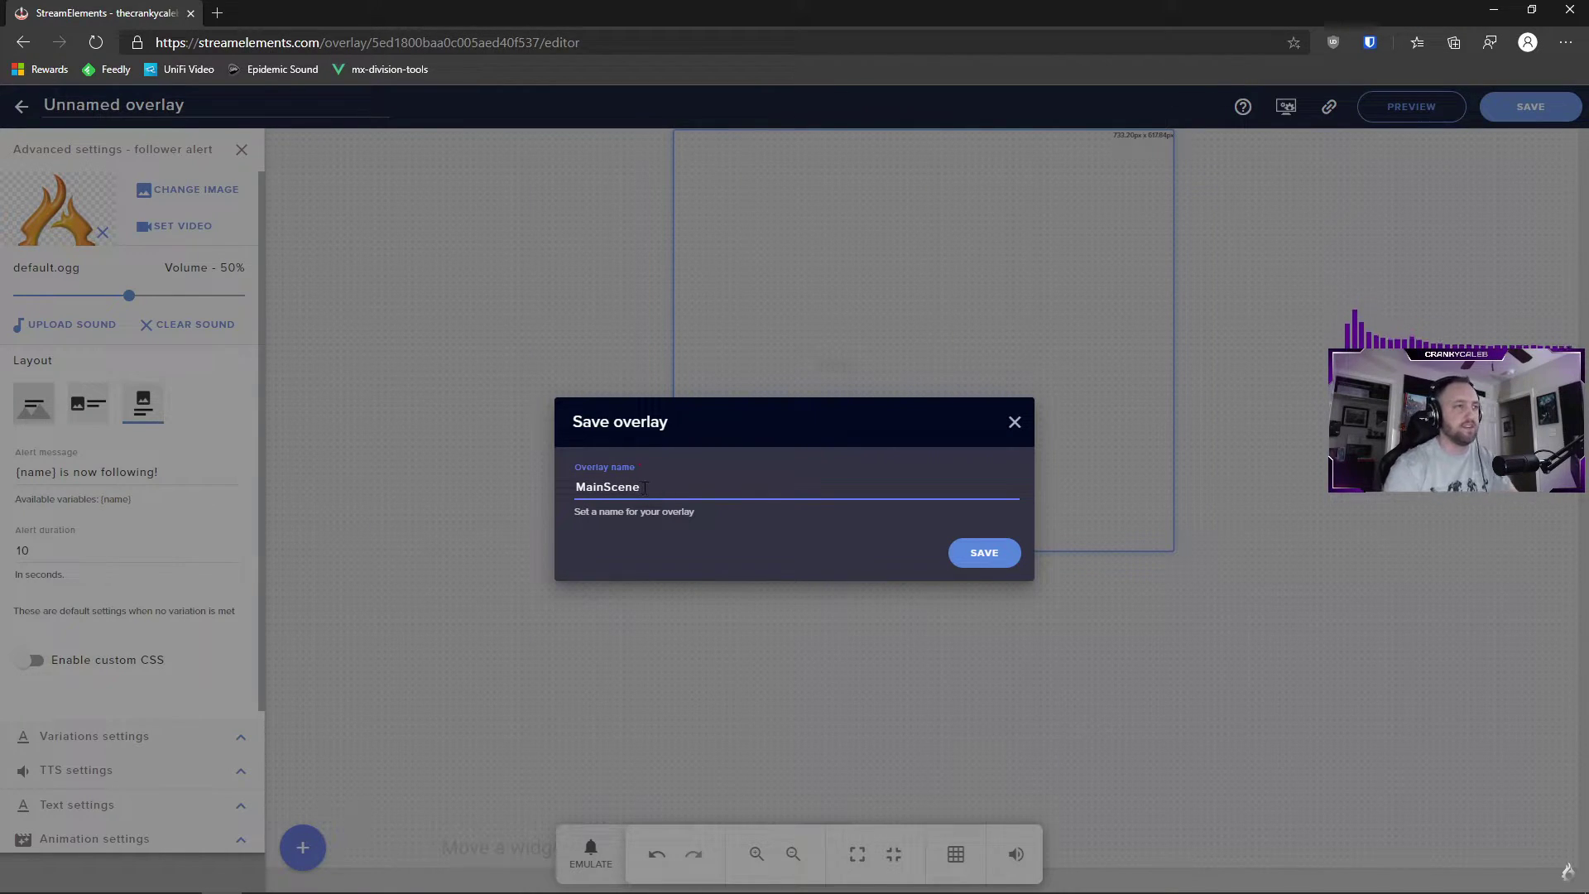
{"action": "left_click", "coordinate": [983, 560]}
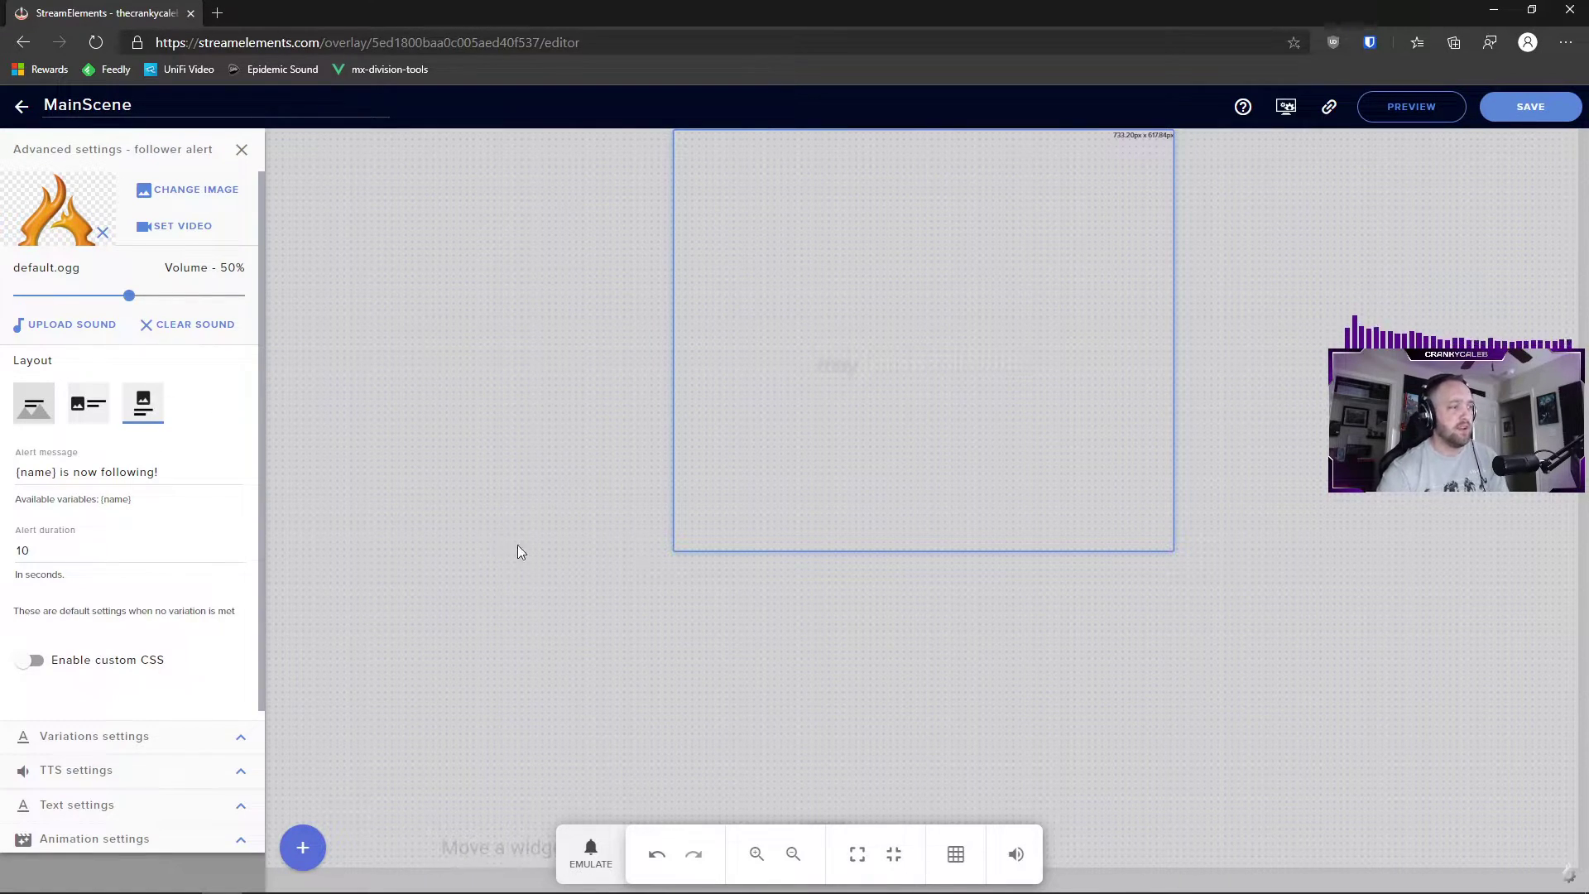
Emulate a follower event to preview the alert with its custom image
{"action": "left_click", "coordinate": [590, 853]}
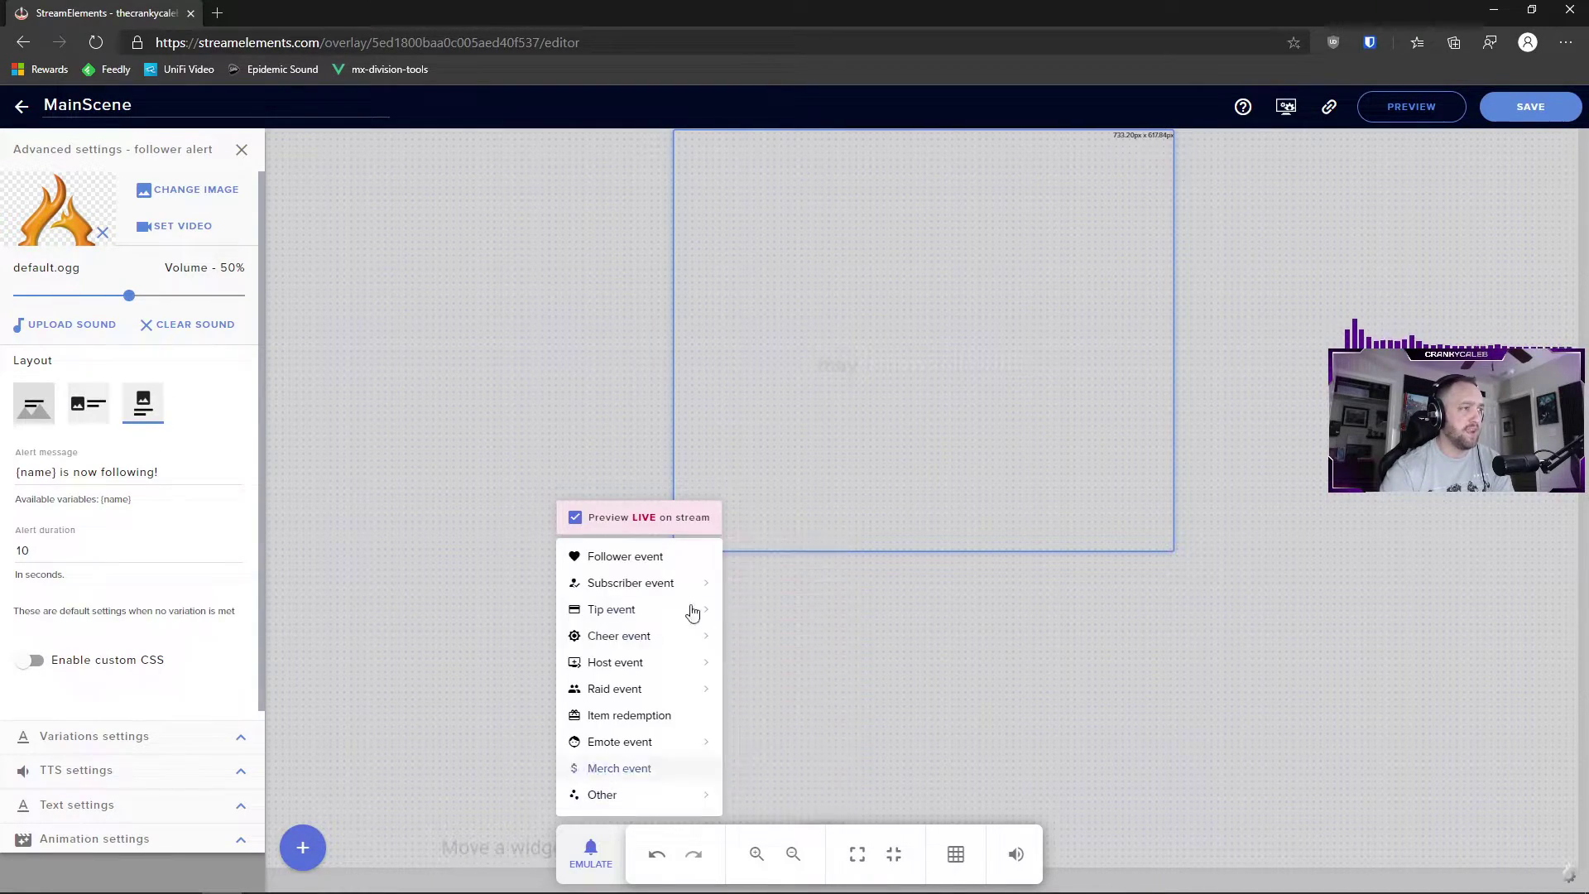
{"action": "left_click", "coordinate": [620, 565]}
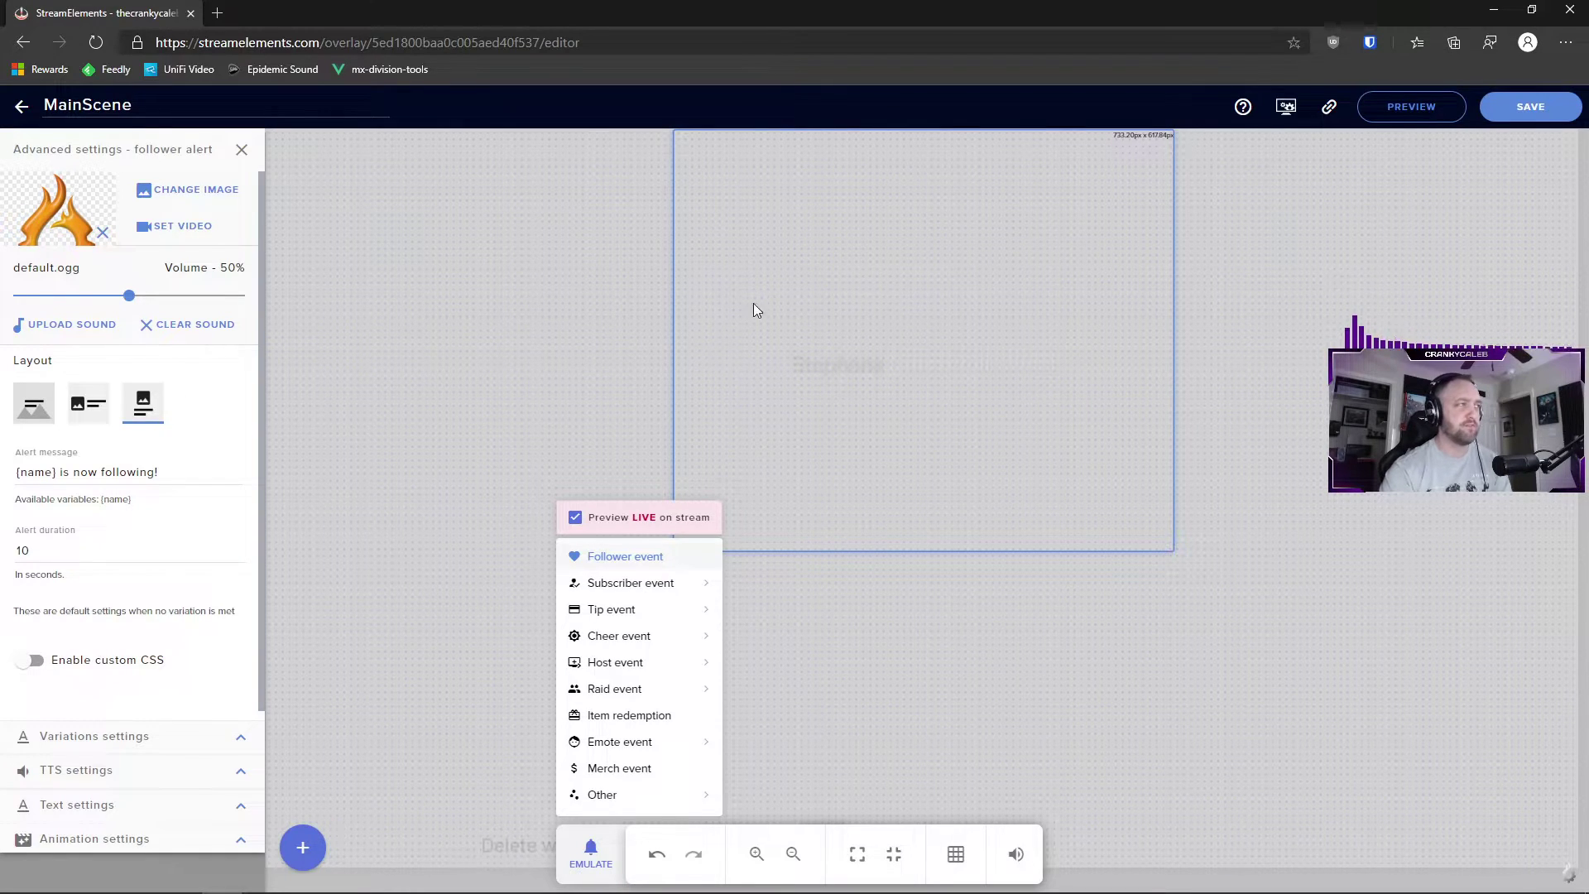
{"action": "left_click", "coordinate": [539, 359]}
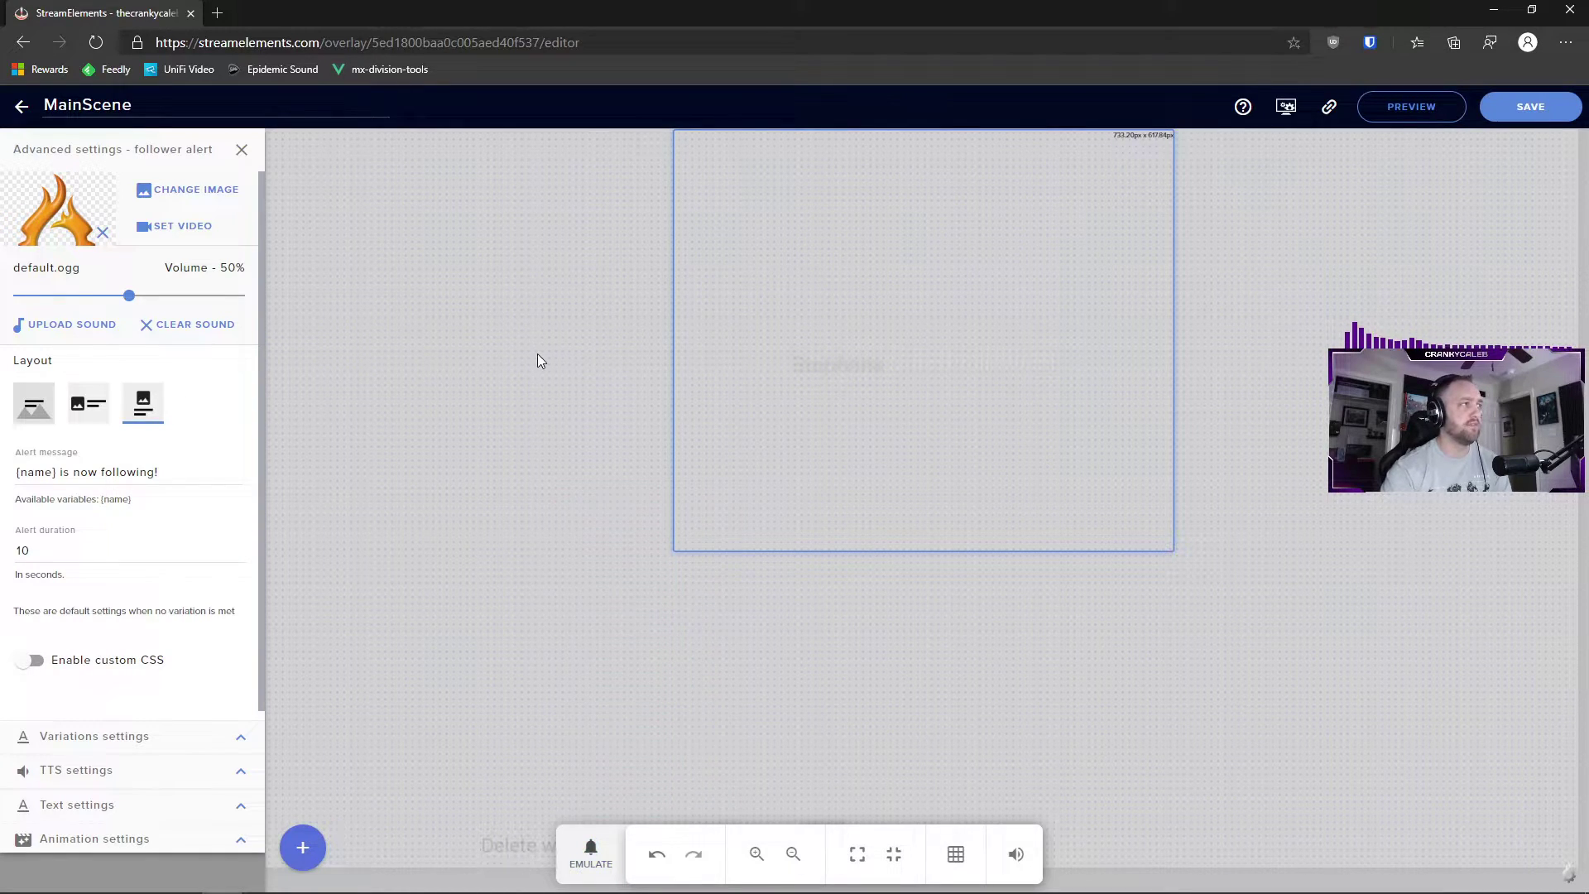
Save the follower alert with the Row layout and preview it with an emulated follower event
{"action": "left_click", "coordinate": [88, 406]}
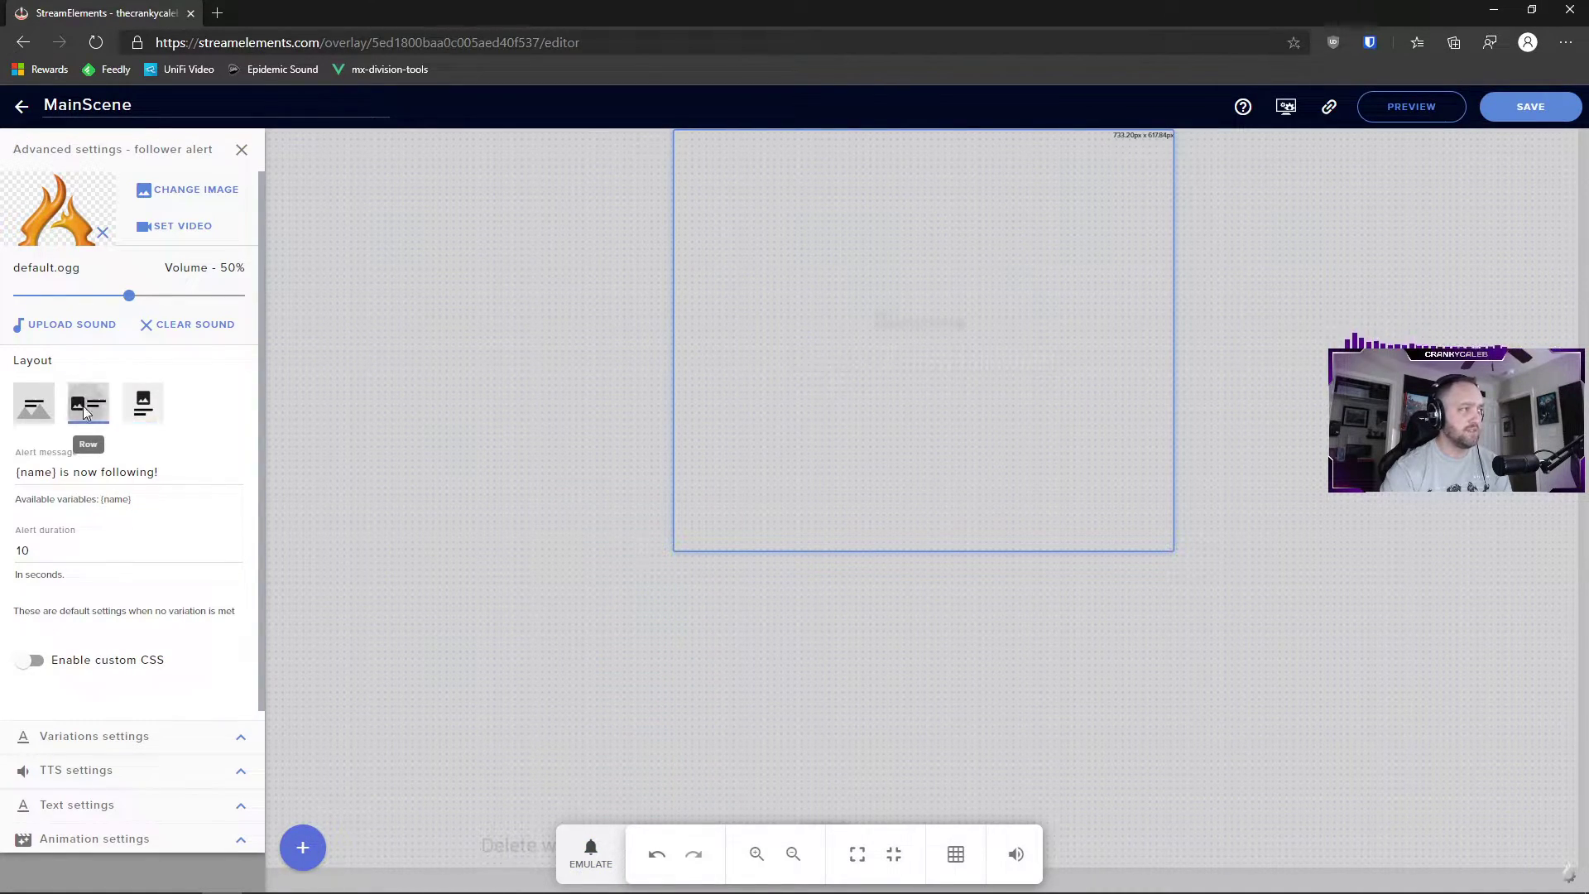
{"action": "left_click", "coordinate": [1521, 113]}
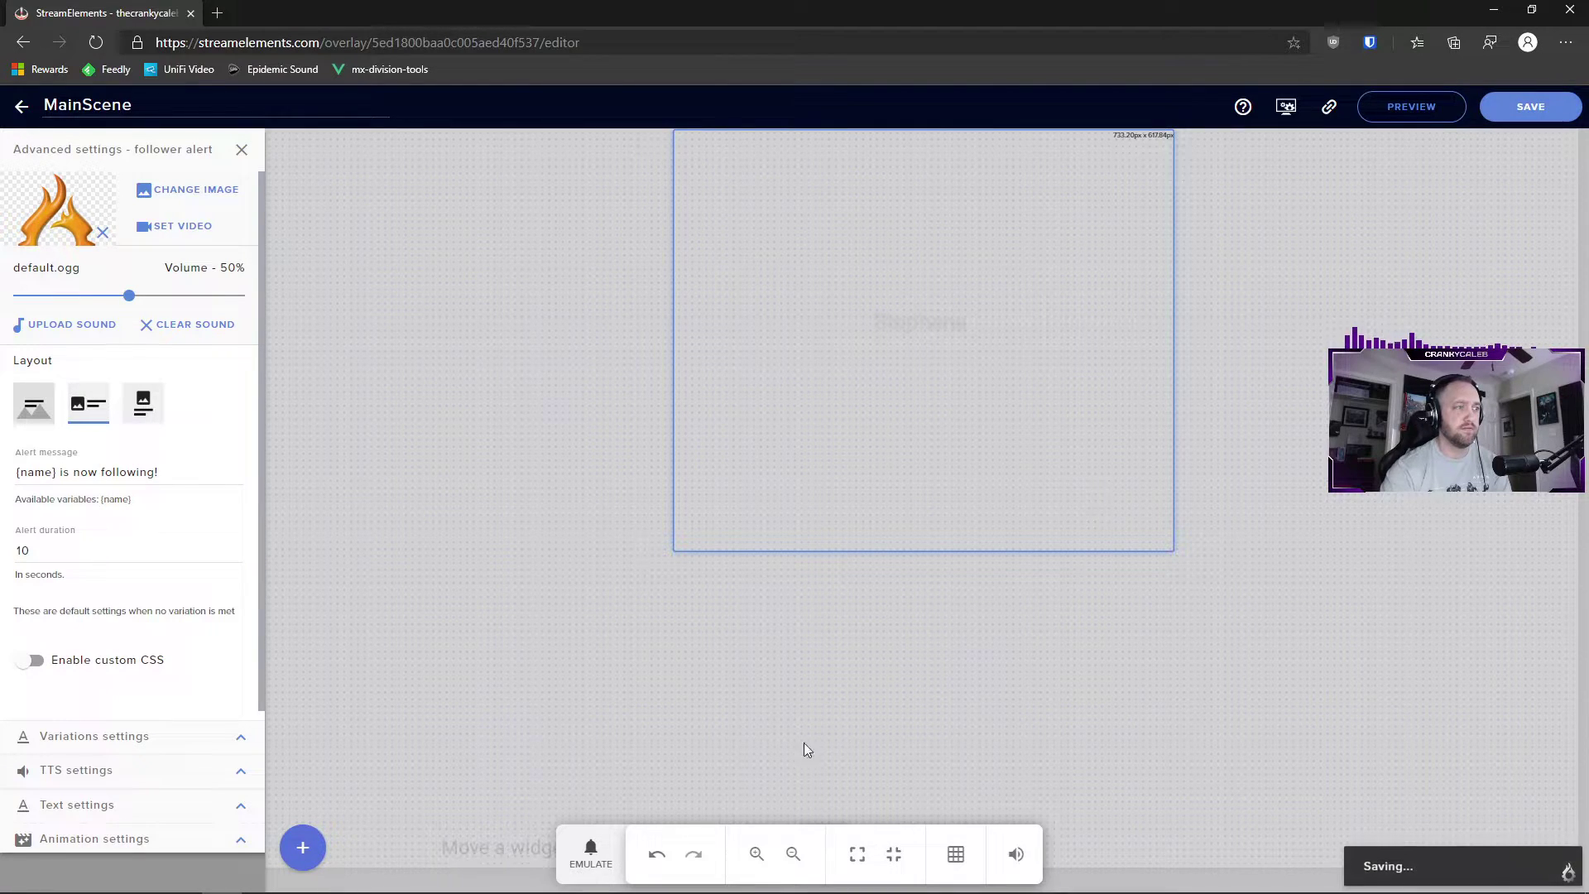
{"action": "left_click", "coordinate": [590, 853]}
{"action": "left_click", "coordinate": [602, 562]}
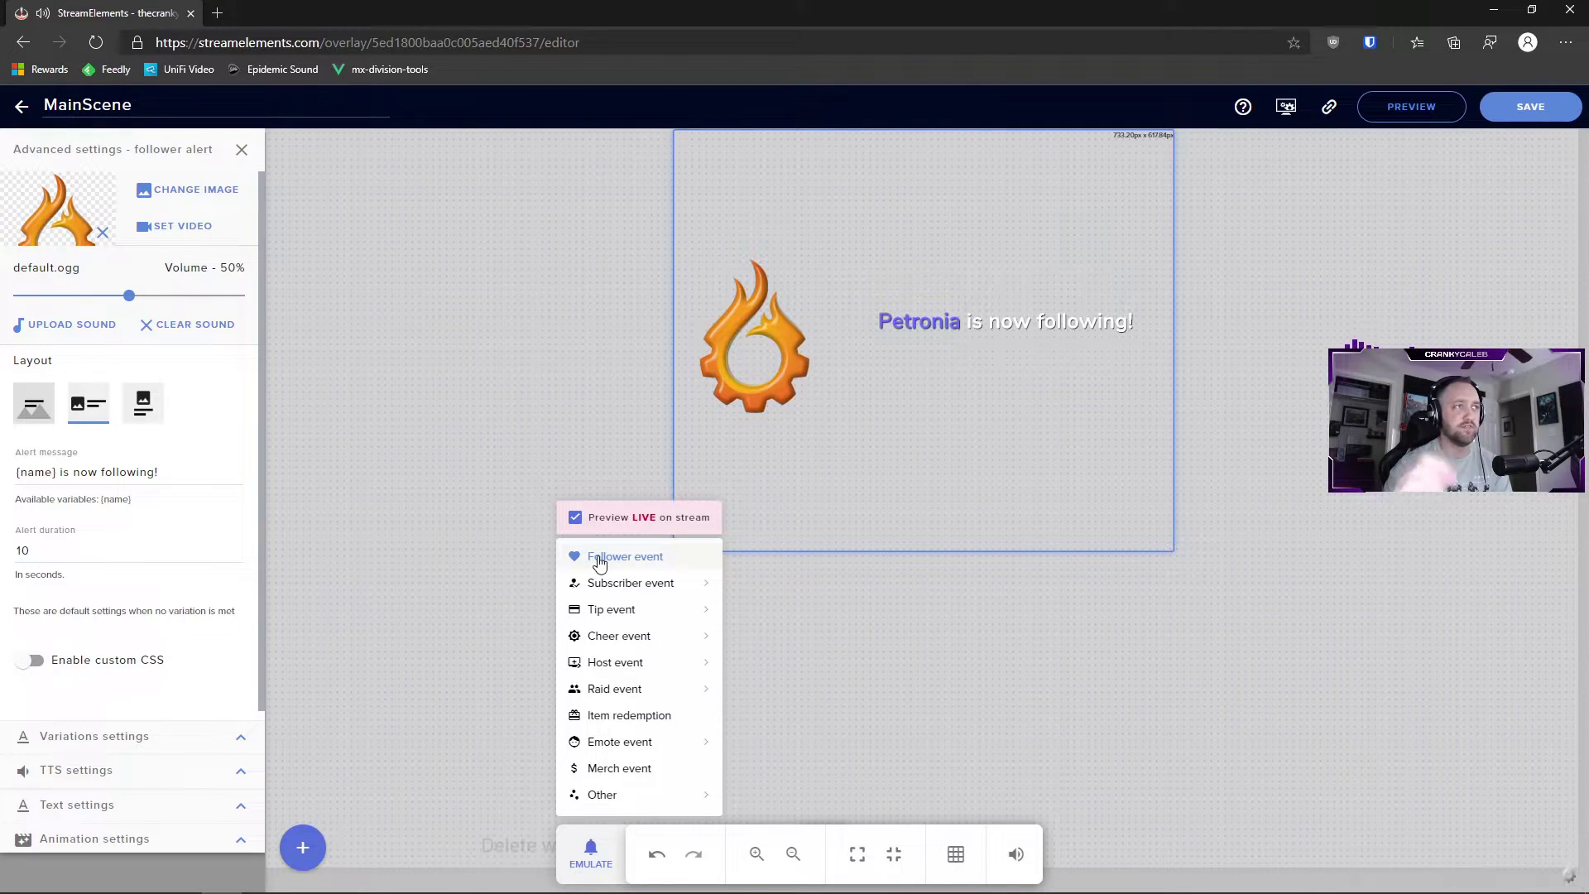
{"action": "left_click", "coordinate": [302, 328]}
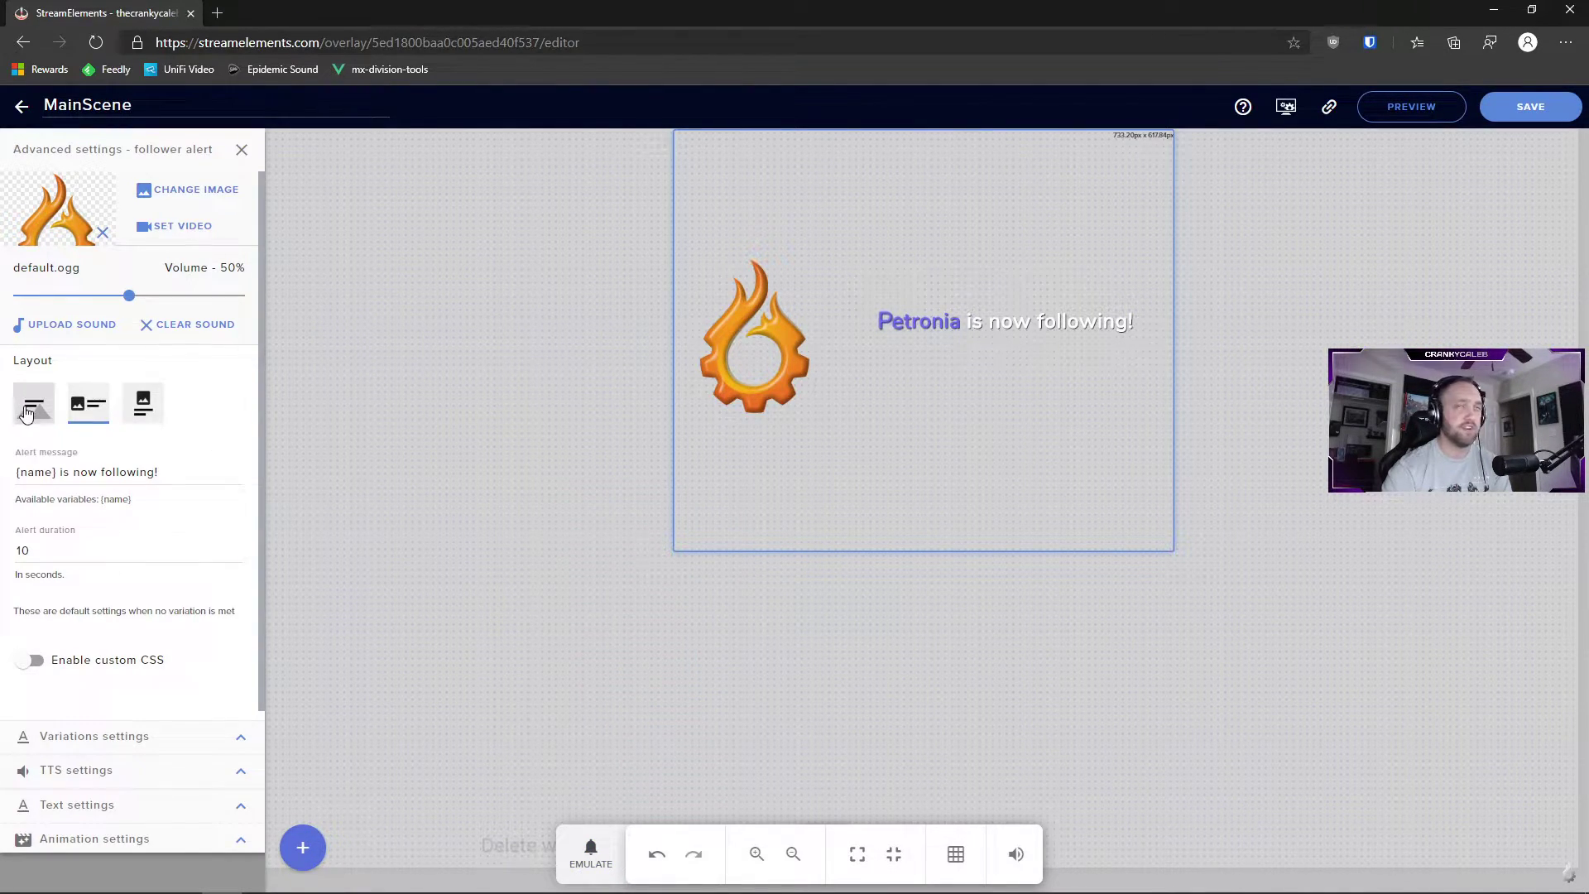
Set the follower alert's layout to text over image and choose centre alignment in its text settings
{"action": "left_click", "coordinate": [31, 414]}
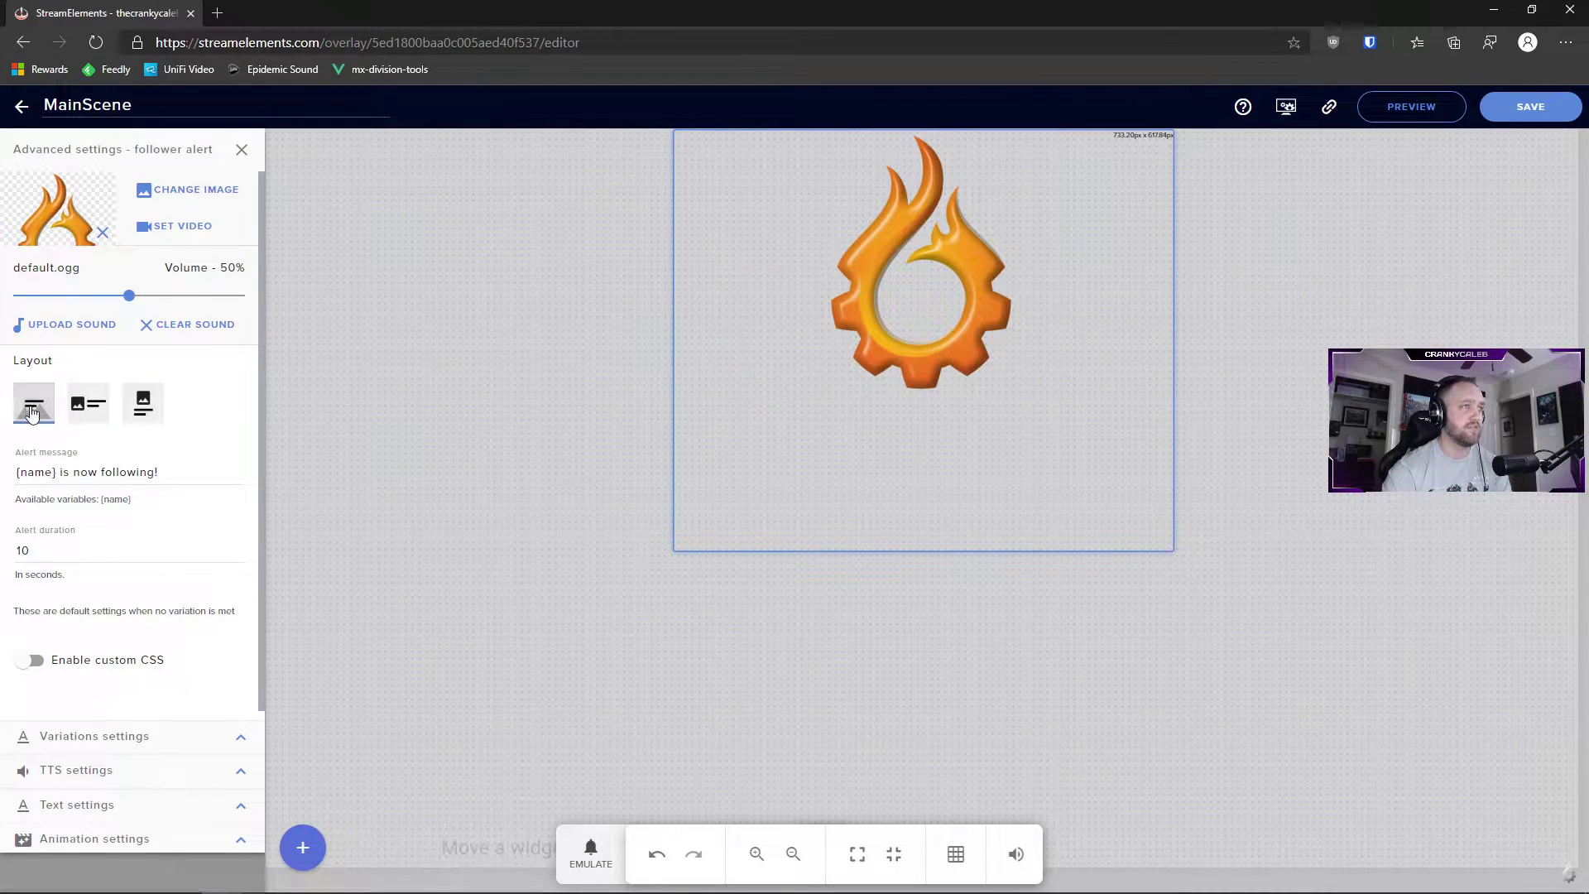
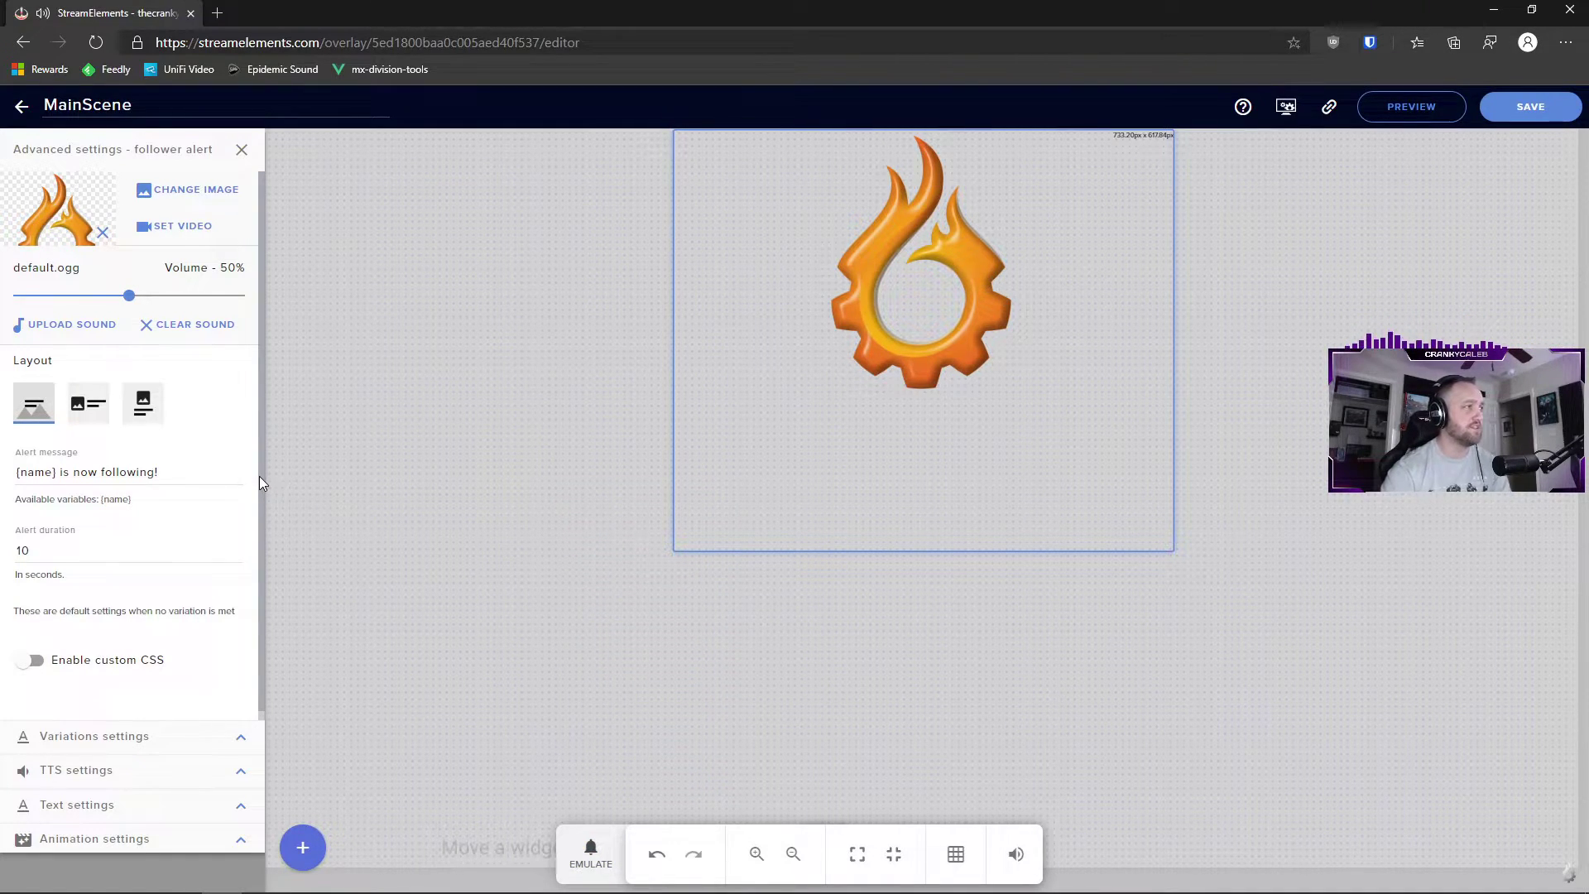
{"action": "scroll", "coordinate": [260, 475], "scroll_direction": "down", "scroll_amount": 1}
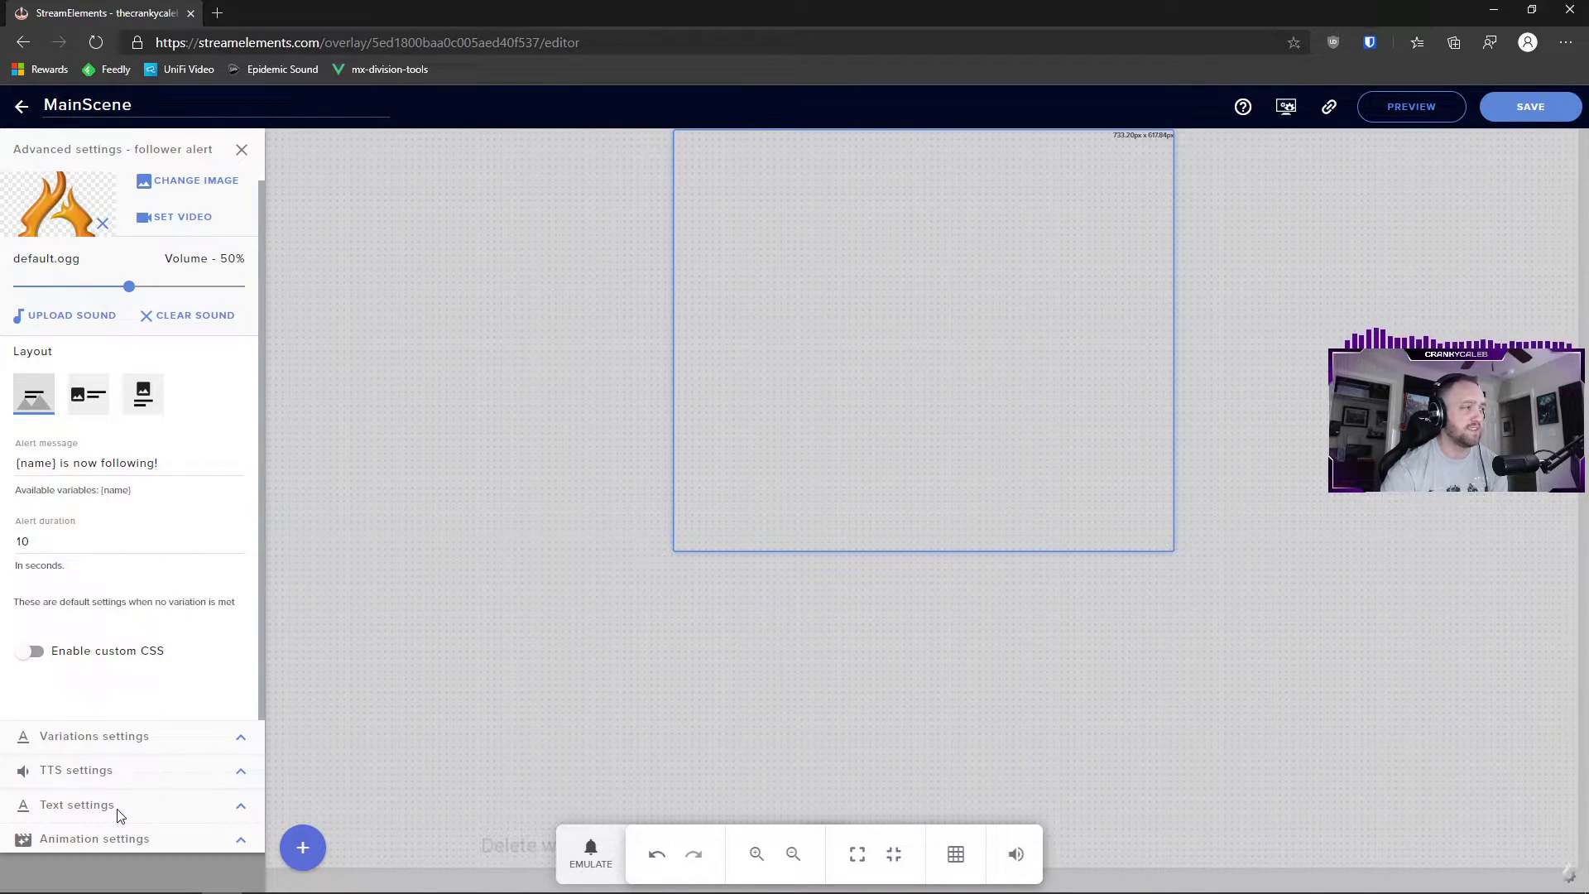
{"action": "left_click", "coordinate": [245, 810]}
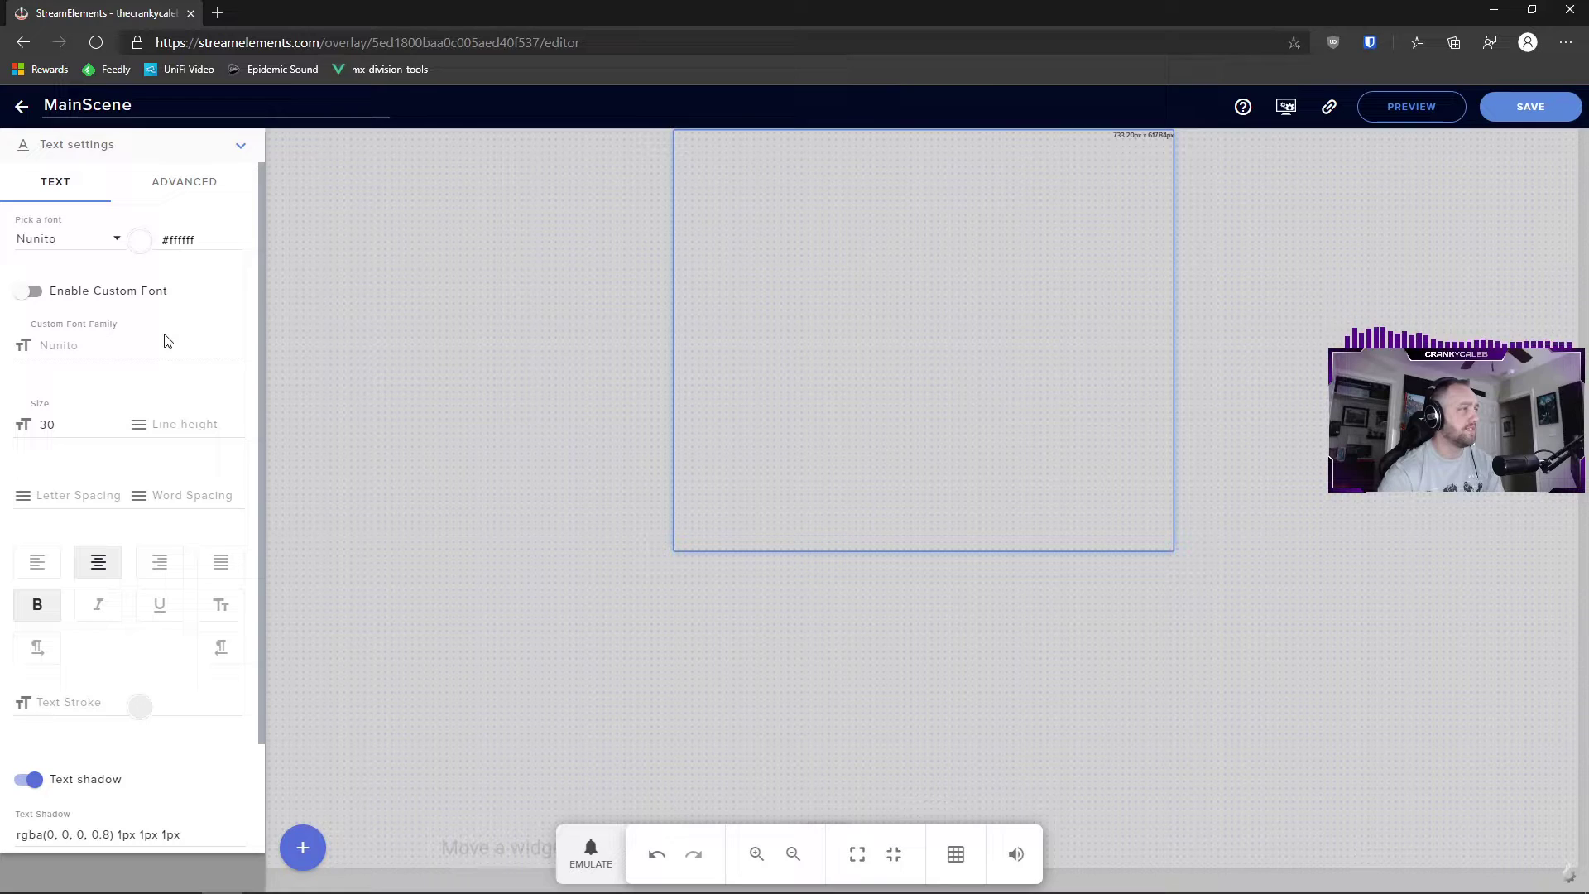
{"action": "scroll", "coordinate": [180, 497], "scroll_direction": "down", "scroll_amount": 2}
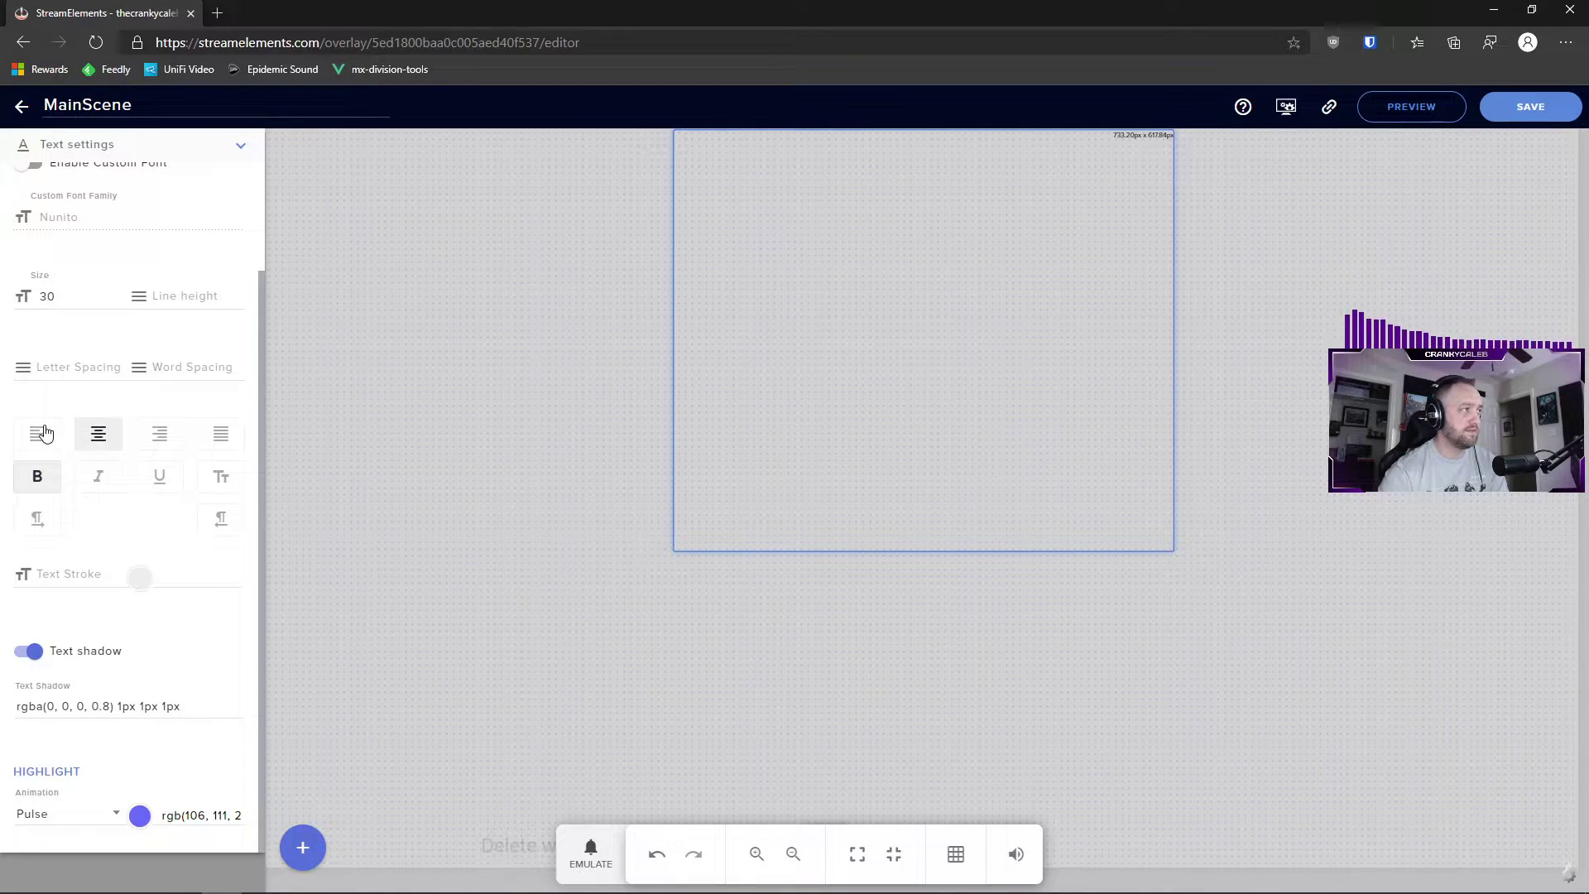
{"action": "left_click", "coordinate": [96, 437]}
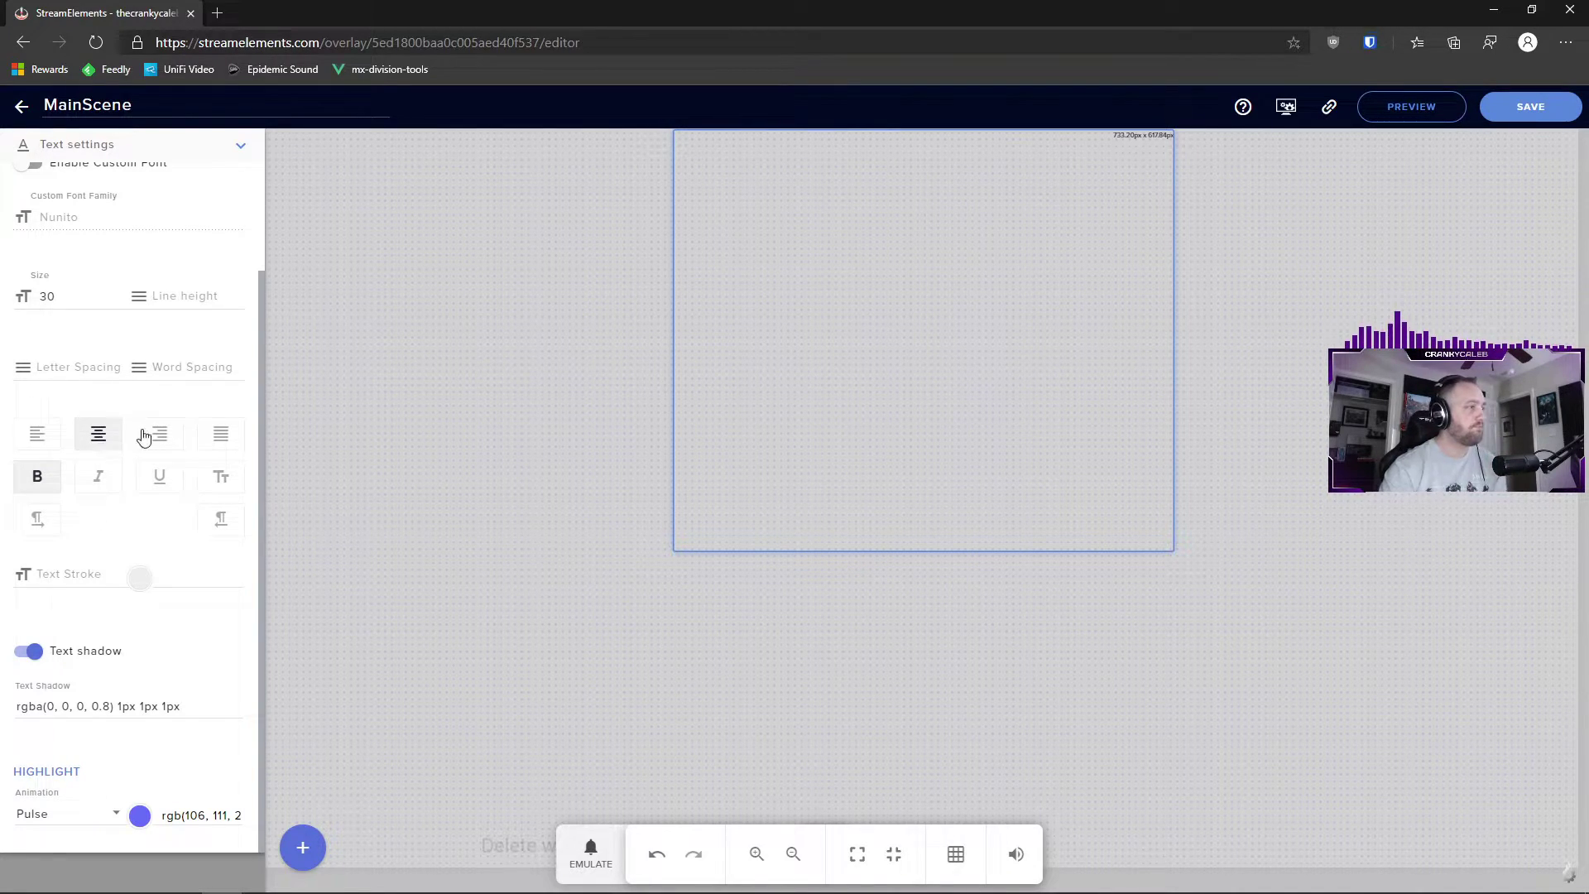
Save the overlay and view the highlight animation options in the follower alert's text settings
{"action": "left_click", "coordinate": [1529, 106]}
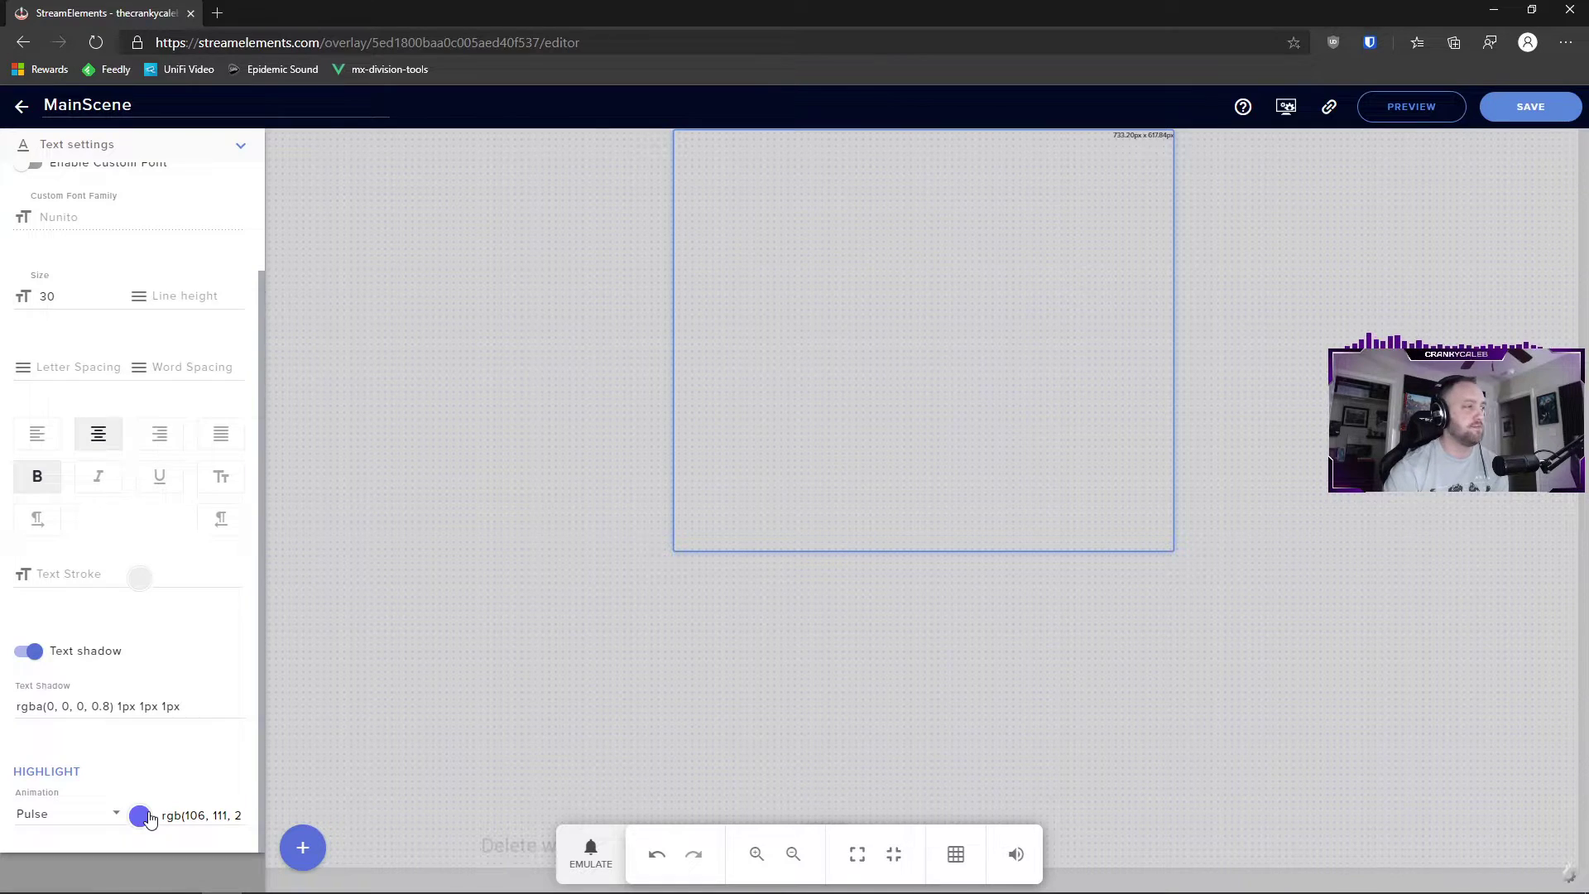
{"action": "left_click", "coordinate": [96, 823]}
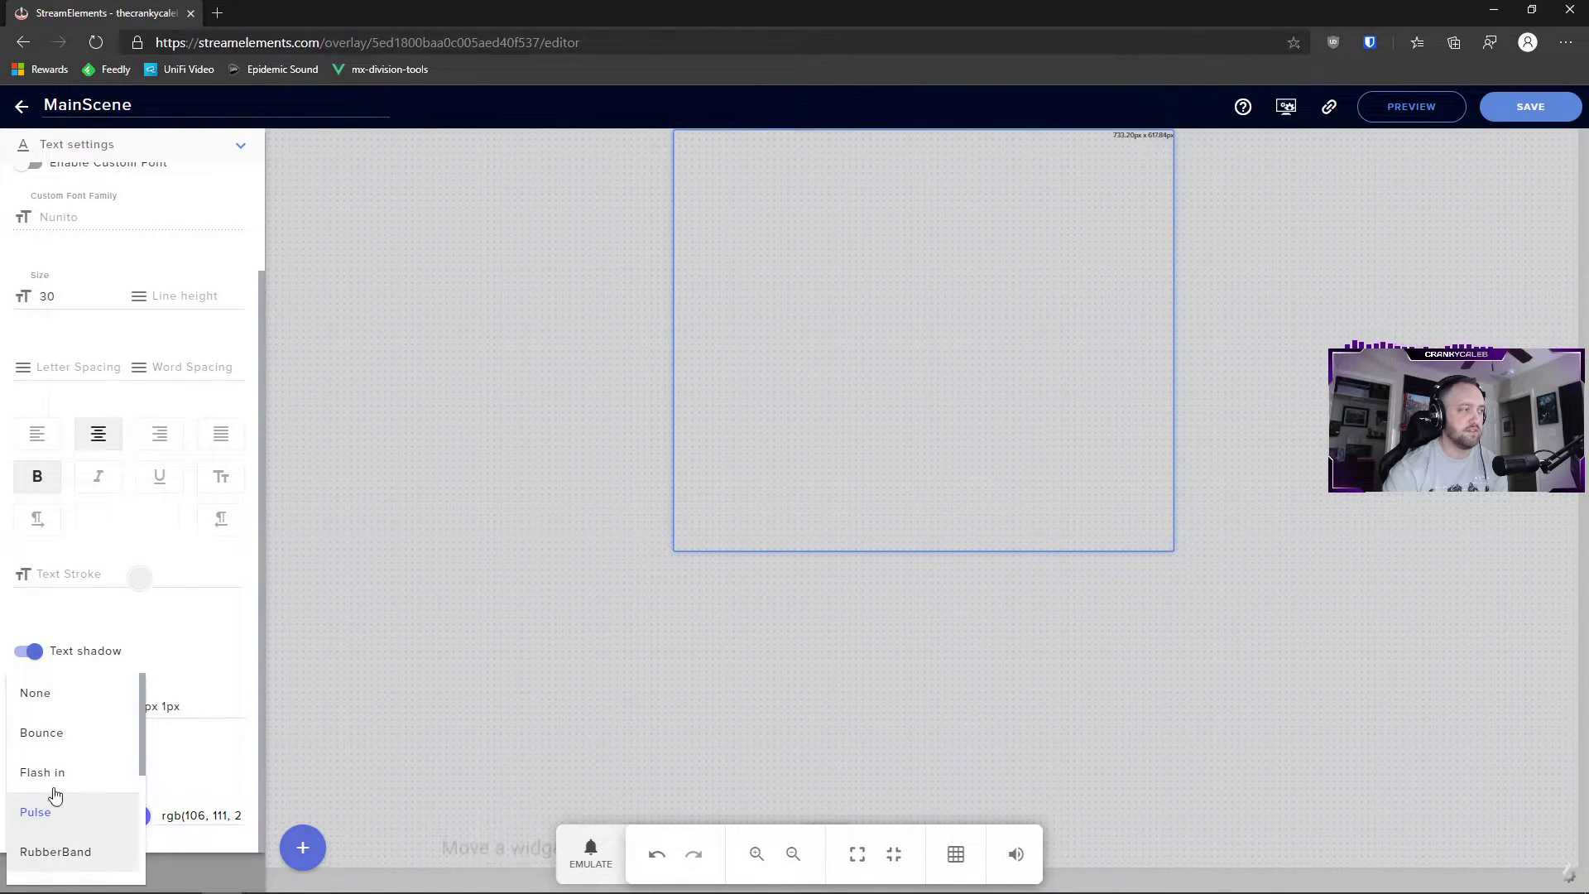
{"action": "left_click", "coordinate": [329, 754]}
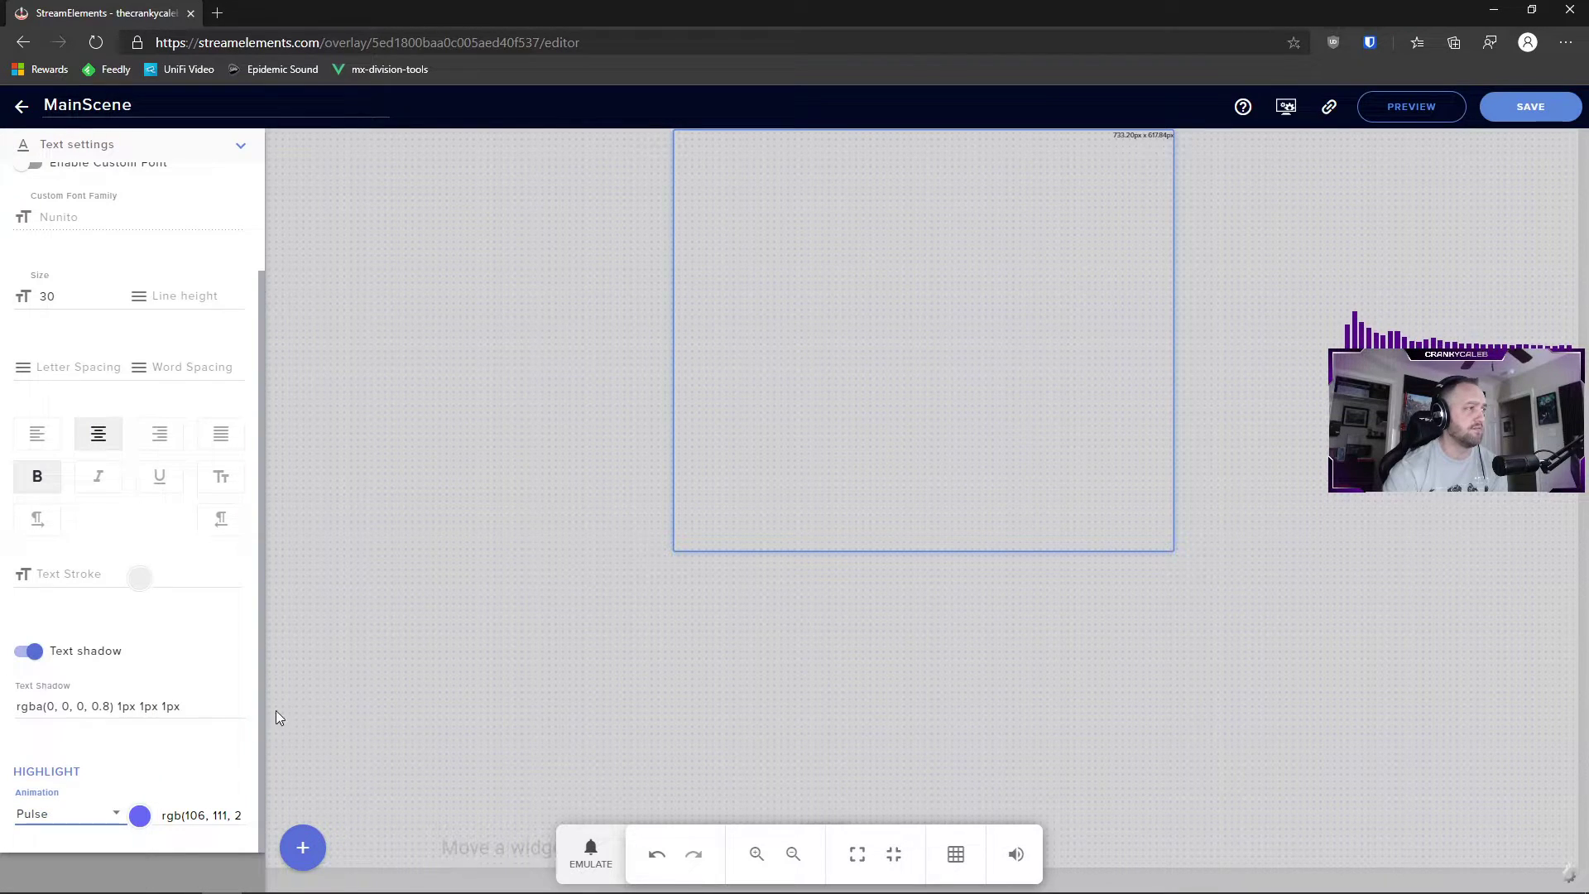
Set the top margin of the follower alert's text to 0 in the advanced text settings
{"action": "scroll", "coordinate": [261, 395], "scroll_direction": "up", "scroll_amount": 2}
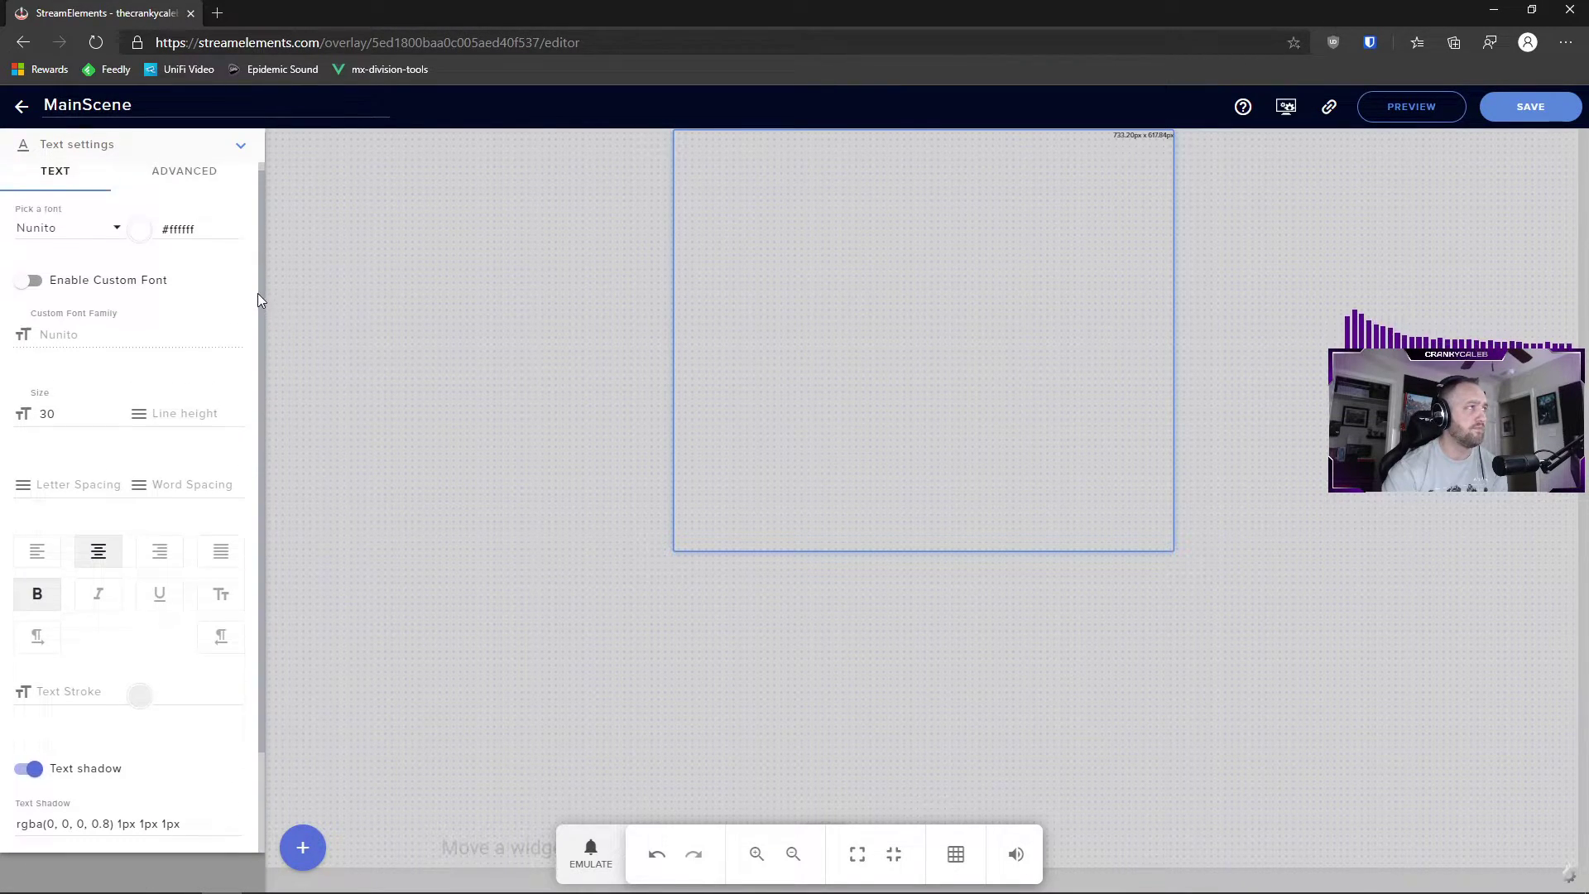
{"action": "left_click", "coordinate": [176, 179]}
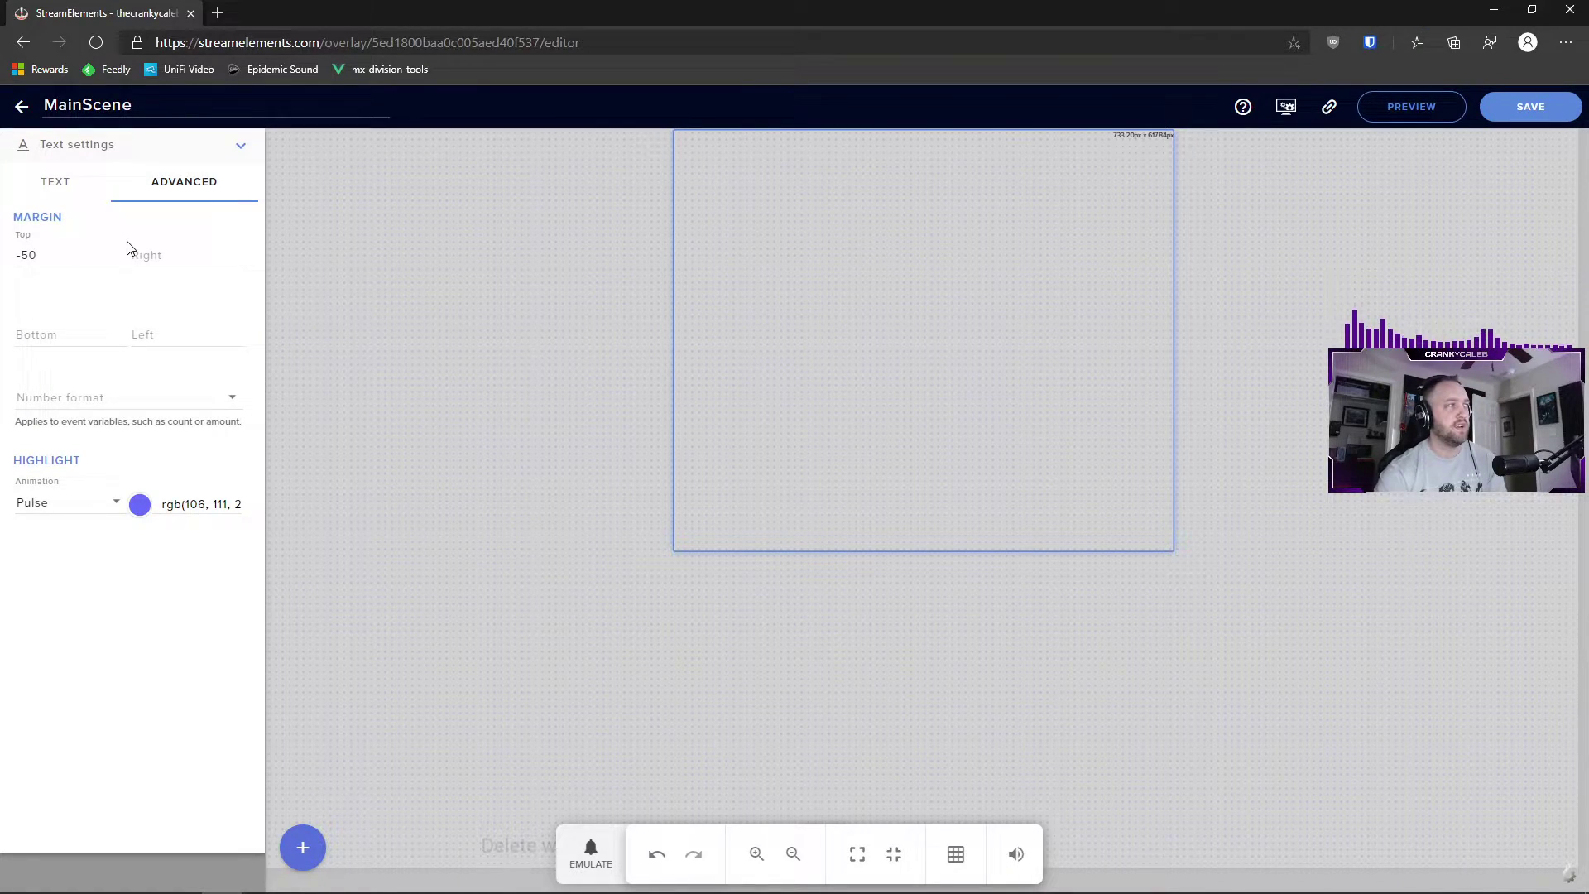
{"action": "double_click", "coordinate": [46, 253]}
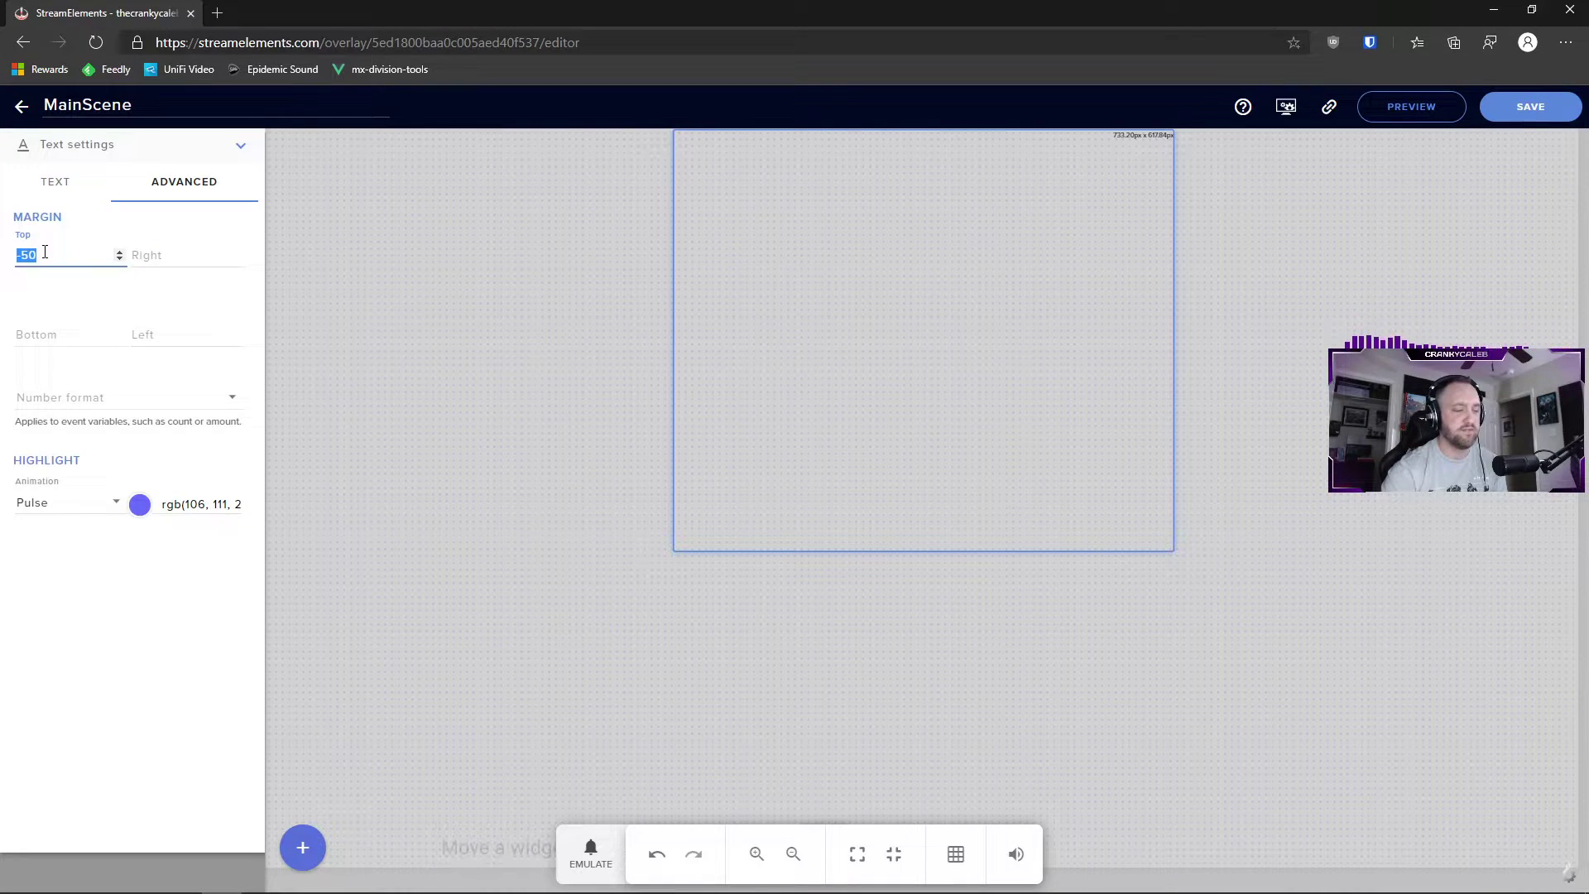
{"action": "type", "text": "0"}
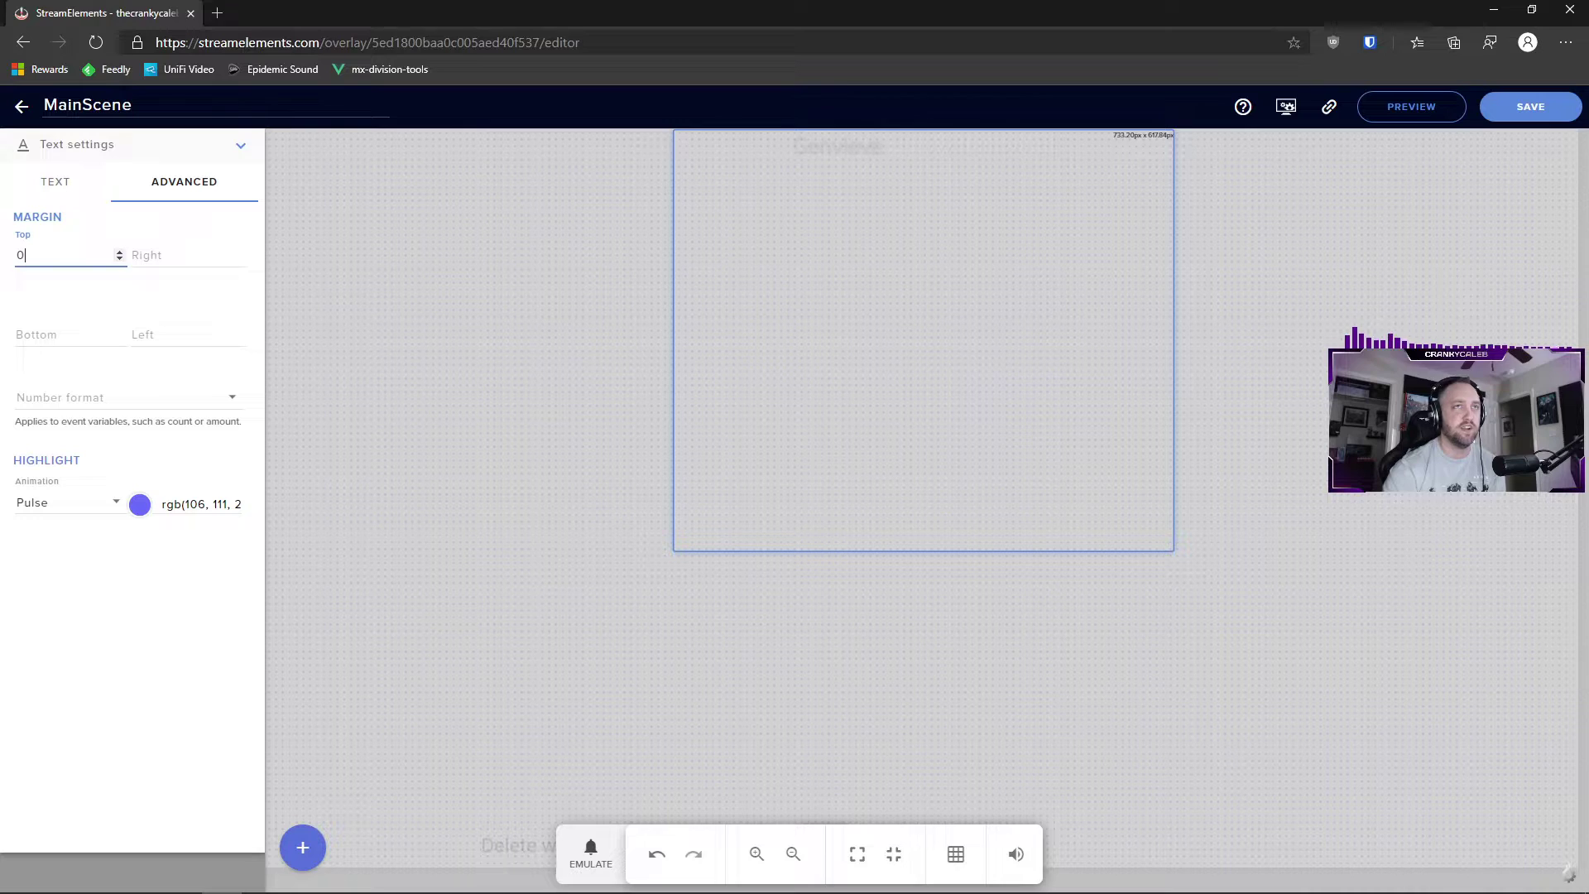
Save the overlay and emulate a follower event to preview the new text margin
{"action": "left_click", "coordinate": [1501, 117]}
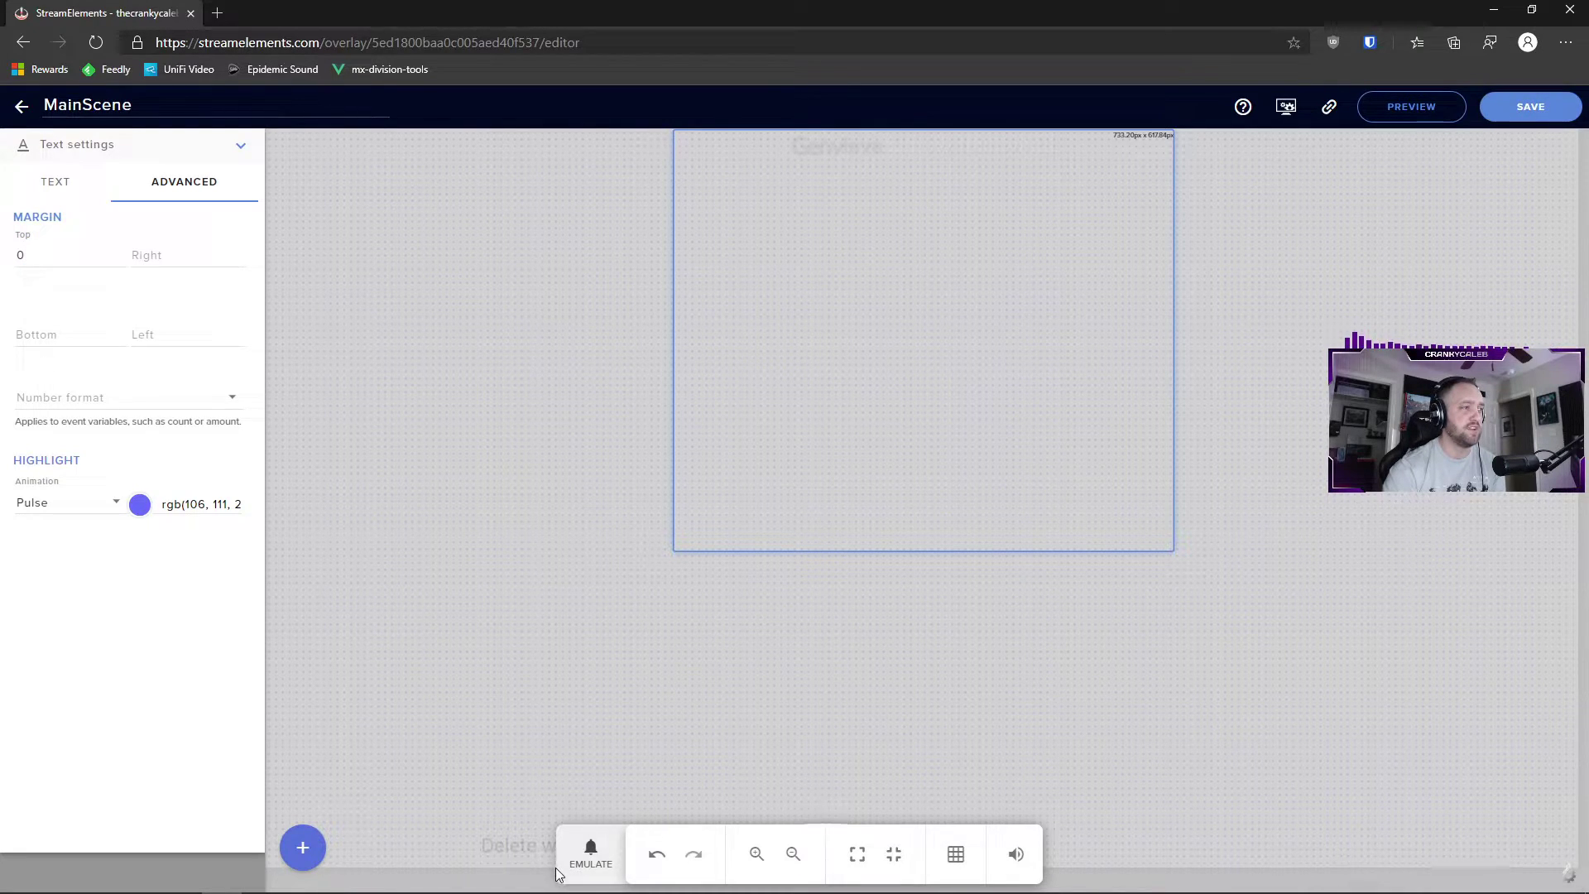
{"action": "left_click", "coordinate": [590, 852]}
{"action": "left_click", "coordinate": [615, 558]}
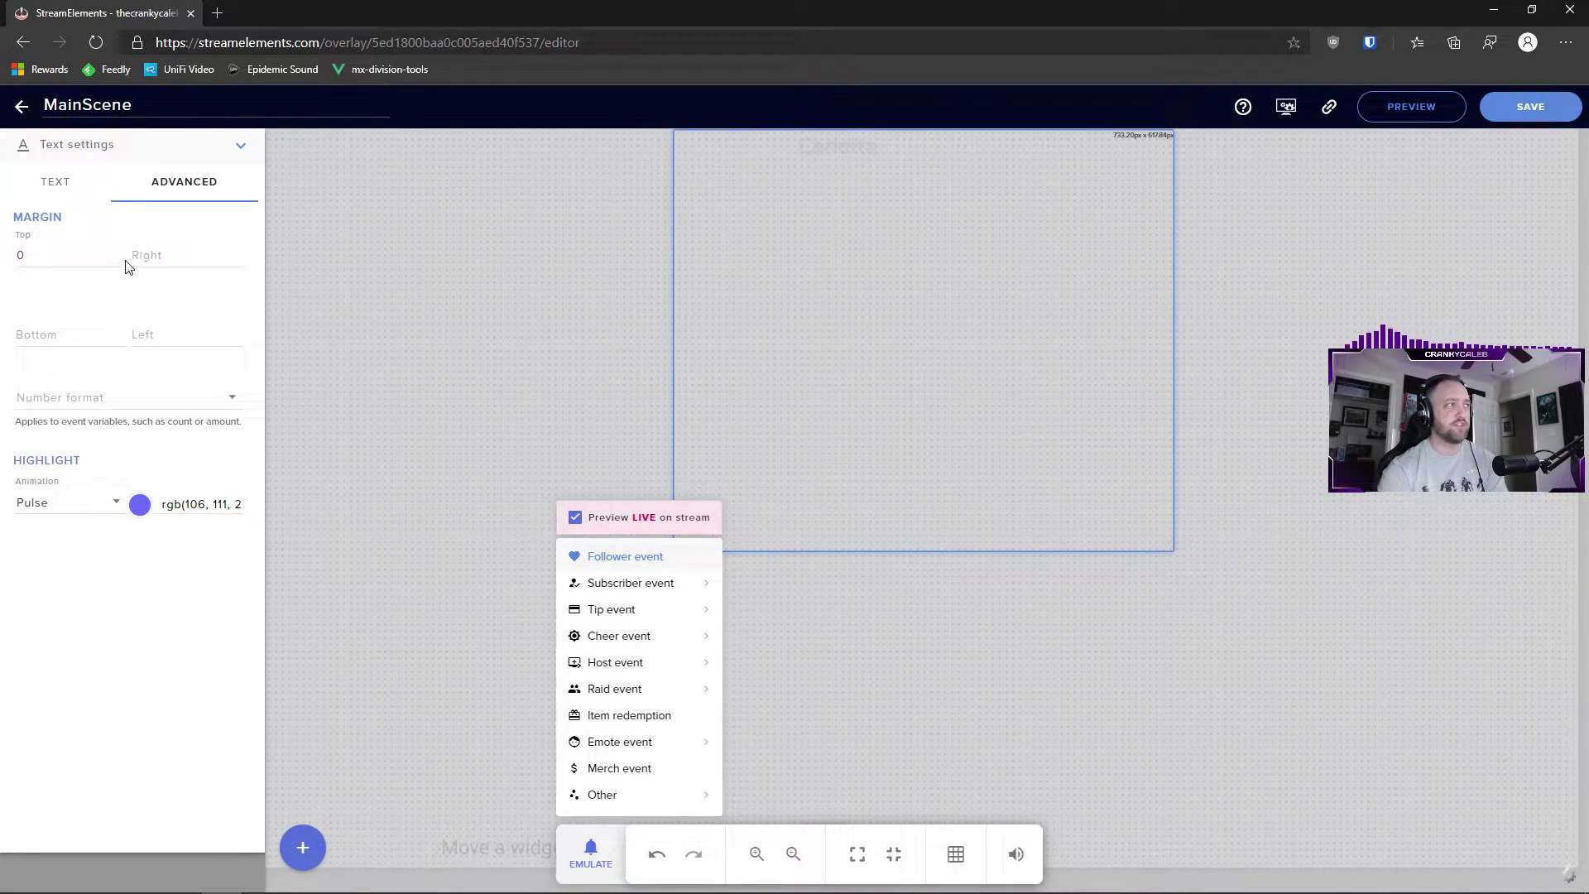
Try top margins of 25 and 52 for the follower alert's text
{"action": "left_click", "coordinate": [93, 259]}
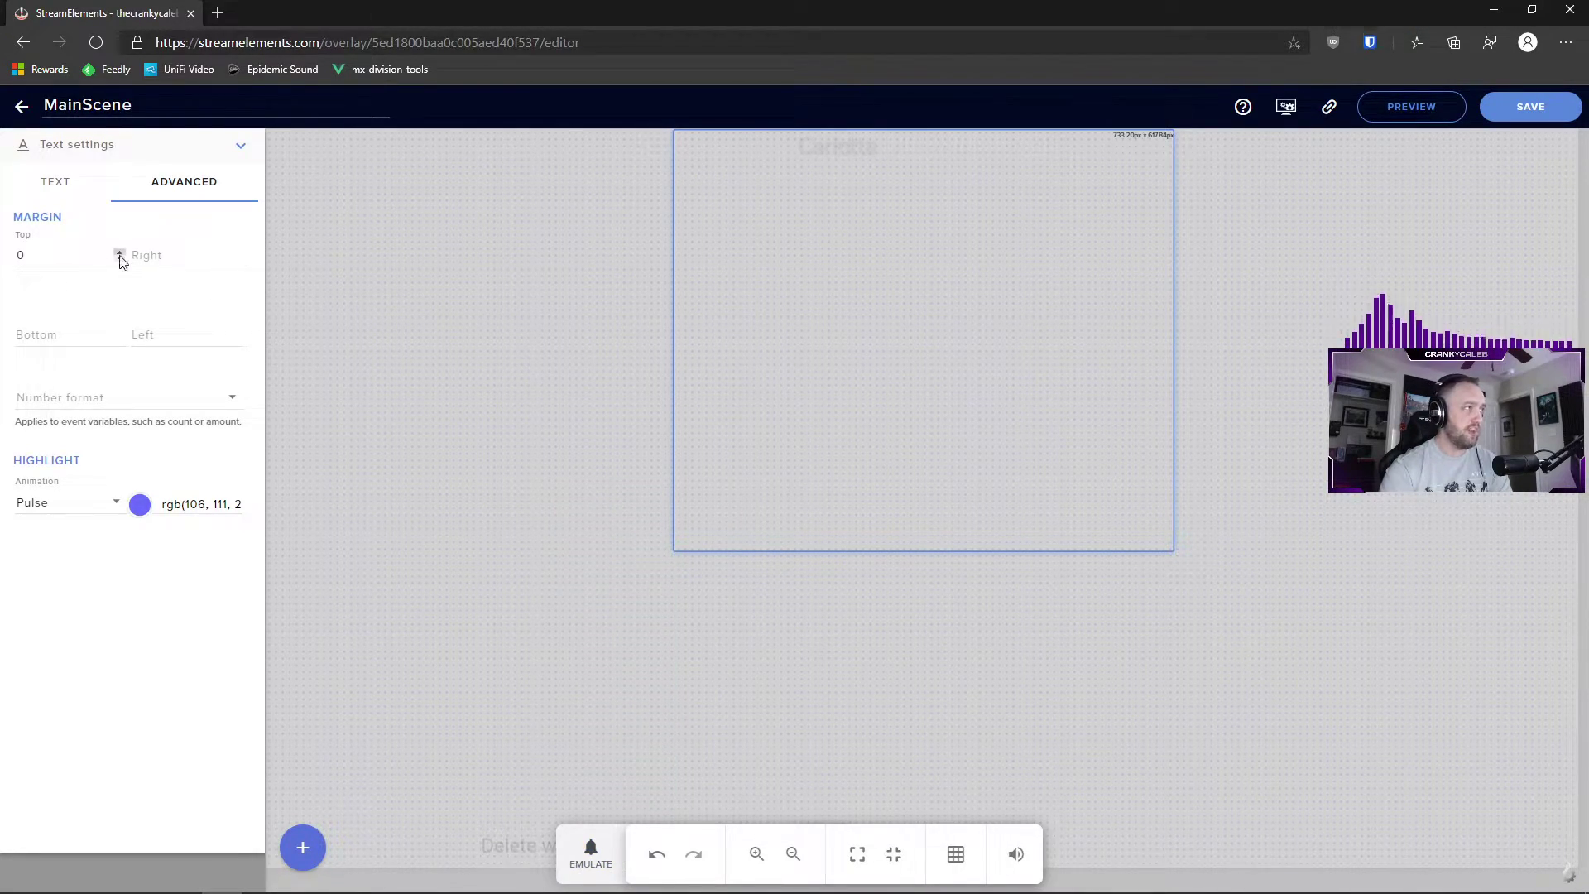
{"action": "left_click", "coordinate": [120, 252]}
{"action": "left_click", "coordinate": [119, 253]}
{"action": "left_click", "coordinate": [119, 252]}
{"action": "left_click", "coordinate": [119, 252]}
{"action": "left_click", "coordinate": [119, 252]}
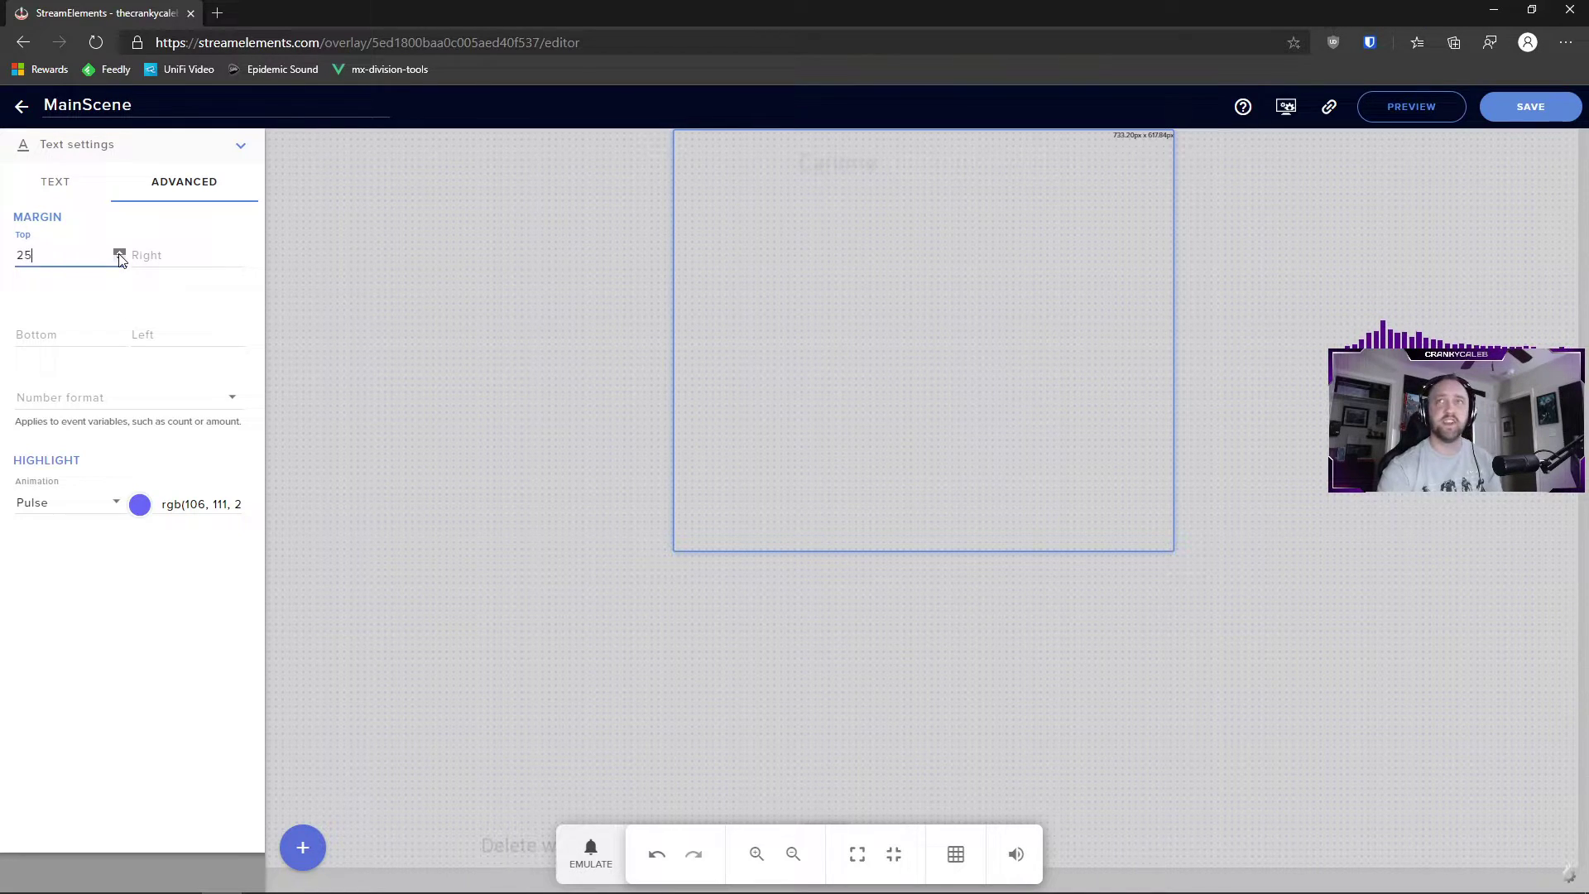
{"action": "key", "text": "BackSpace"}
{"action": "key", "text": "BackSpace"}
{"action": "type", "text": "52"}
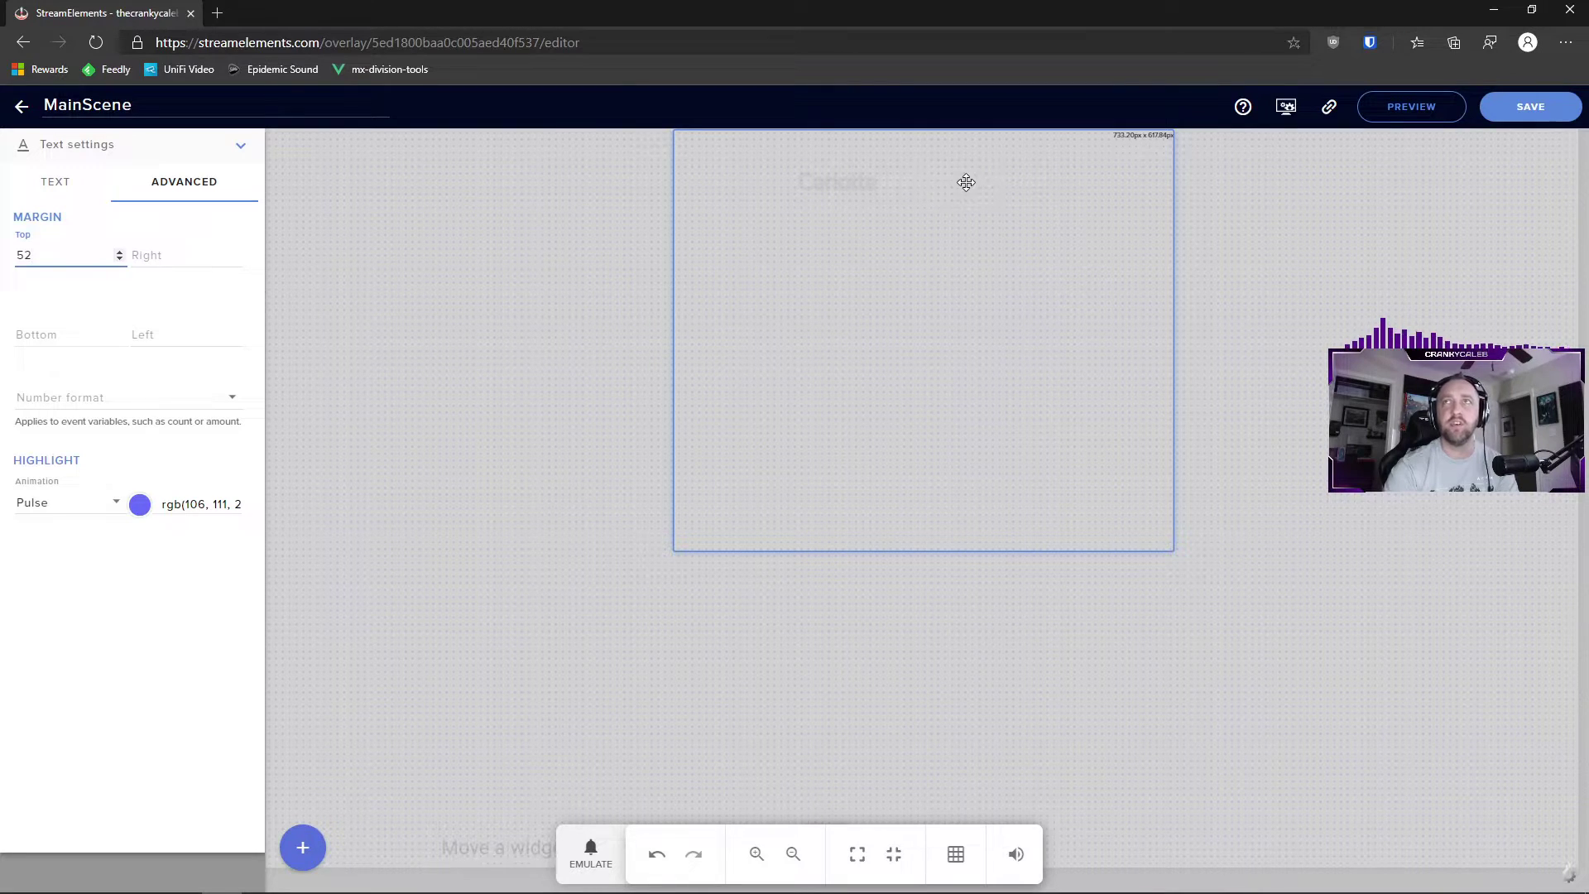
Raise the top margin of the follower alert's text to 190
{"action": "left_click", "coordinate": [119, 252]}
{"action": "left_click", "coordinate": [119, 251]}
{"action": "scroll", "coordinate": [119, 253], "scroll_direction": "up", "scroll_amount": 20}
{"action": "scroll", "coordinate": [119, 254], "scroll_direction": "up", "scroll_amount": 20}
{"action": "scroll", "coordinate": [119, 253], "scroll_direction": "up", "scroll_amount": 10}
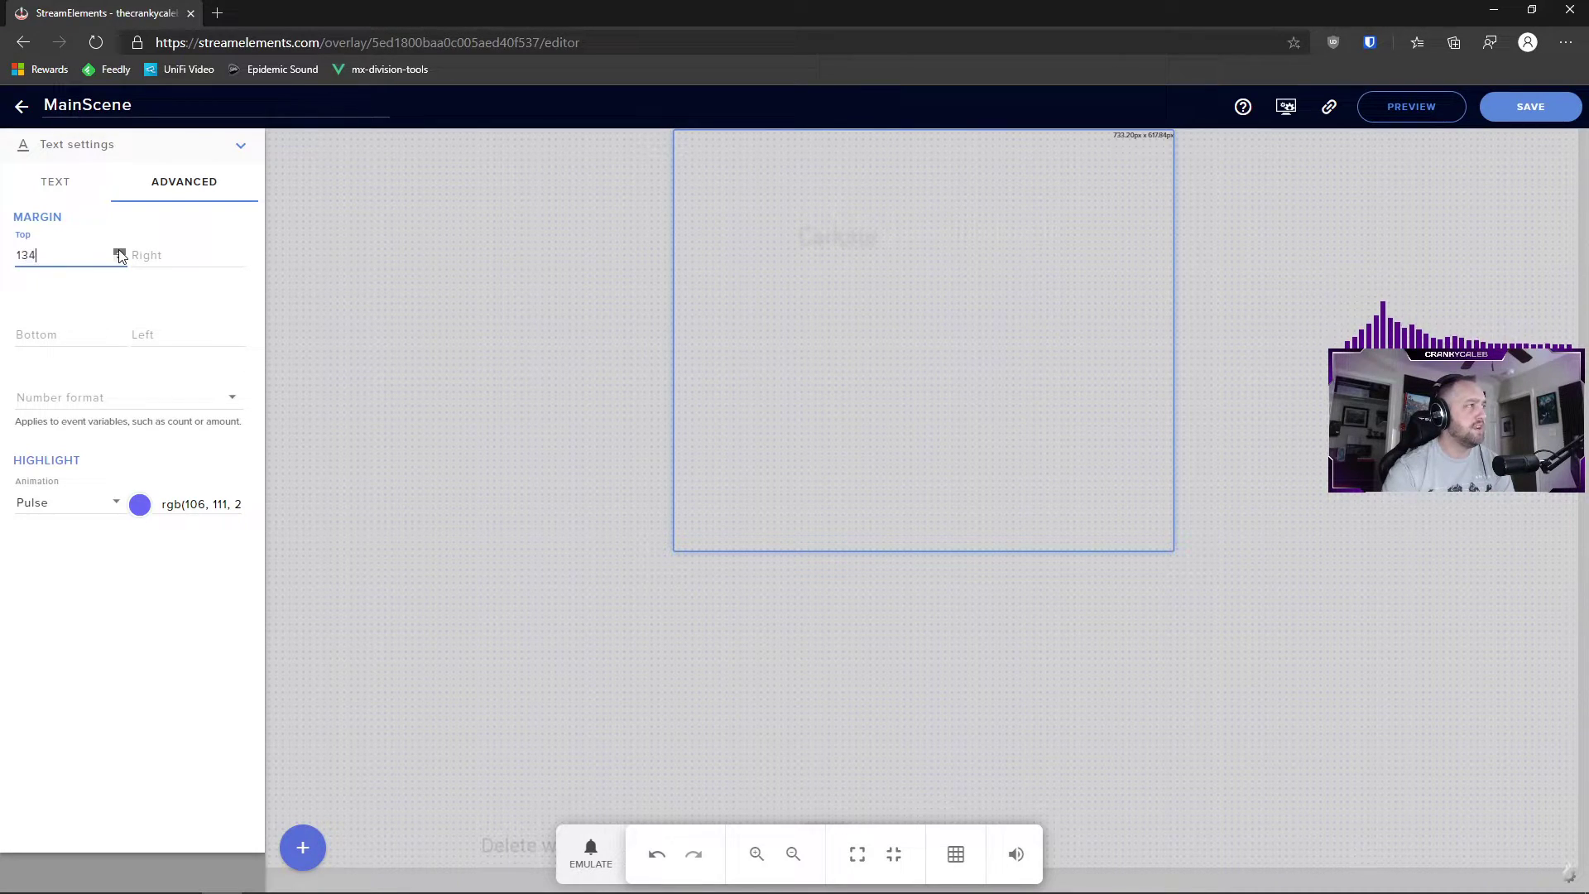
{"action": "scroll", "coordinate": [119, 255], "scroll_direction": "up", "scroll_amount": 20}
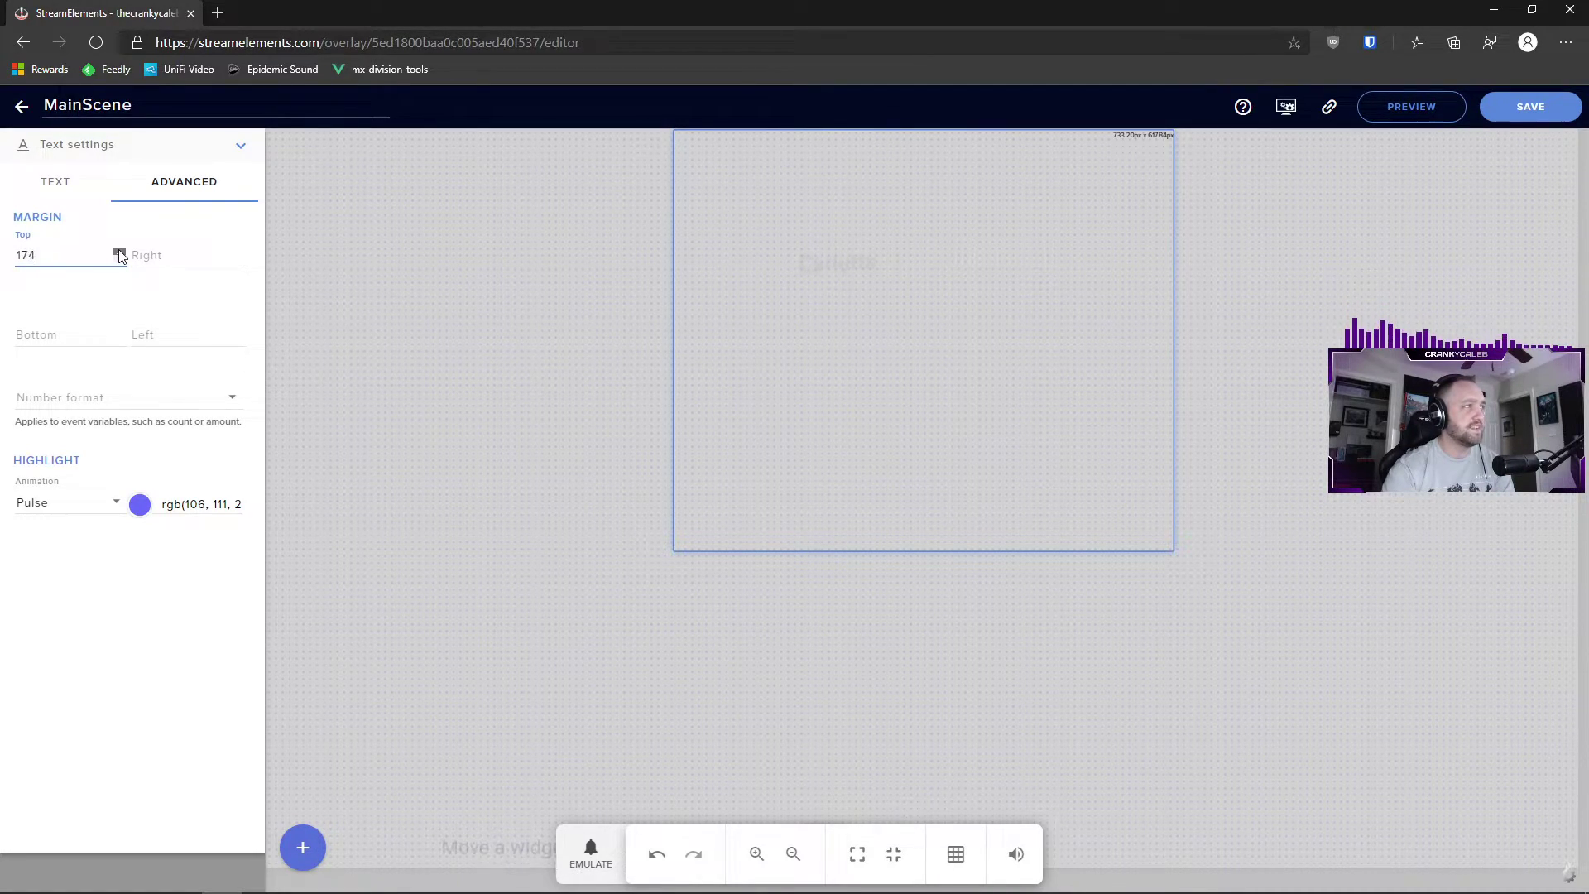
{"action": "scroll", "coordinate": [119, 255], "scroll_direction": "up", "scroll_amount": 7}
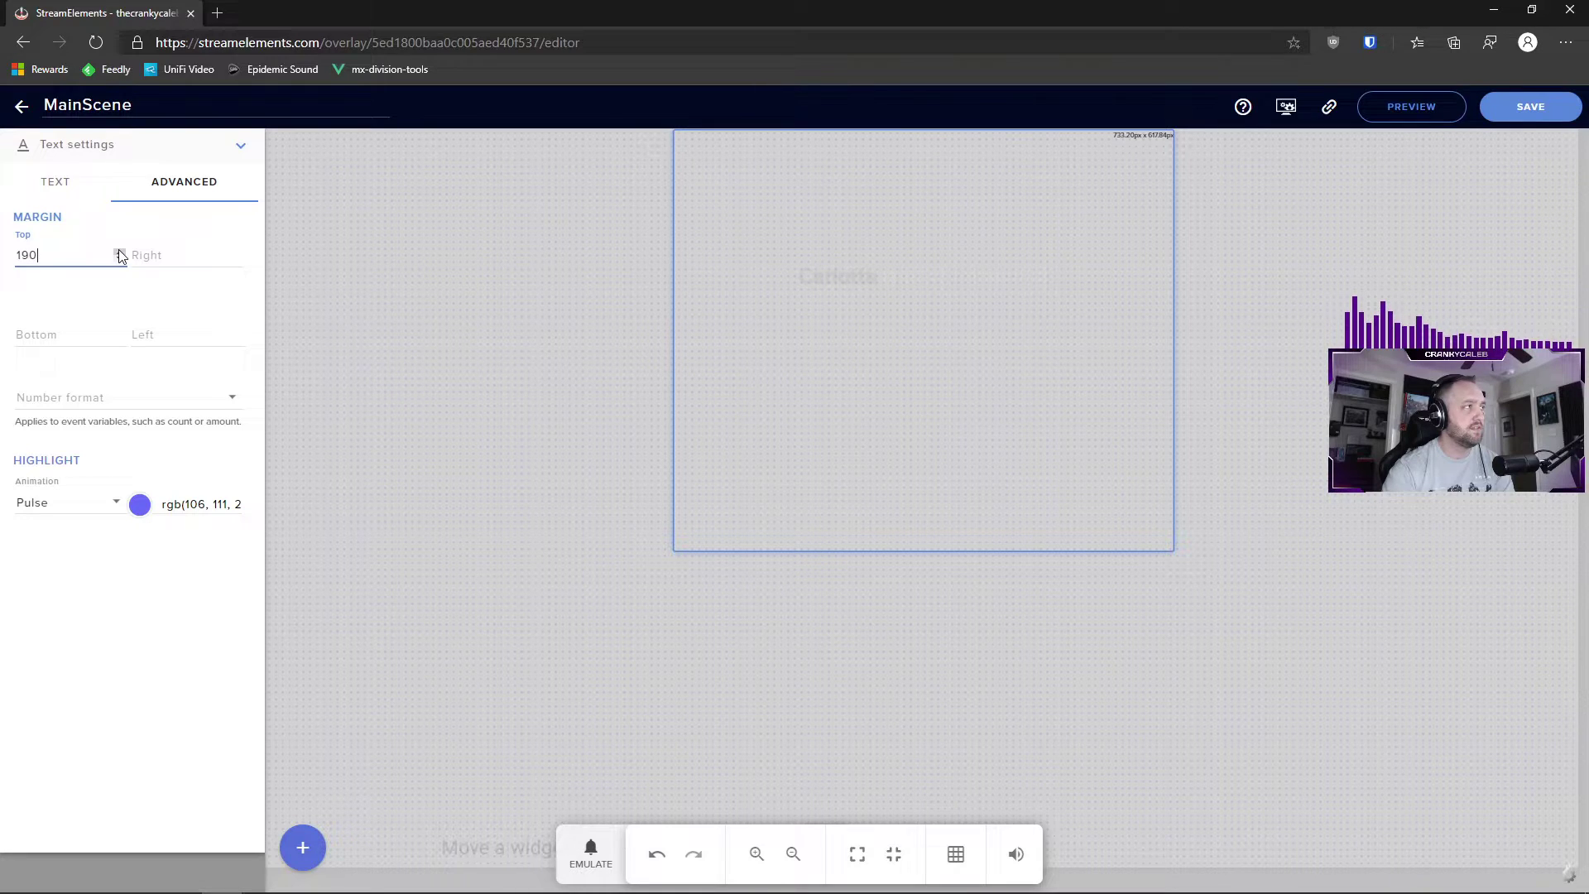
Save the overlay and preview the lowered alert text with an emulated follower event
{"action": "left_click", "coordinate": [1527, 109]}
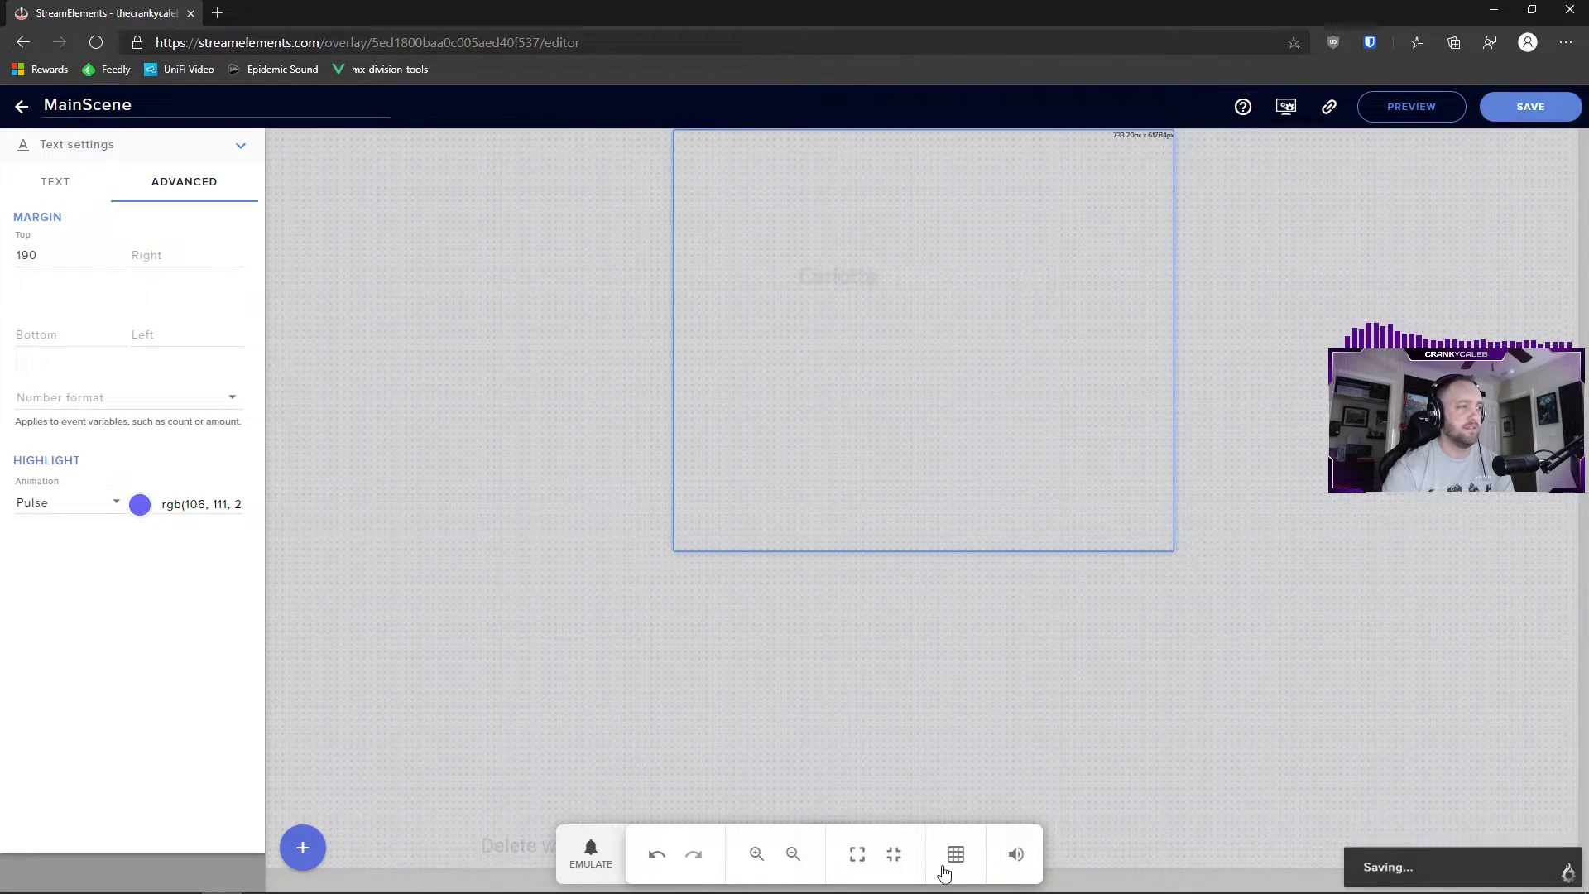
{"action": "left_click", "coordinate": [593, 855]}
{"action": "left_click", "coordinate": [627, 557]}
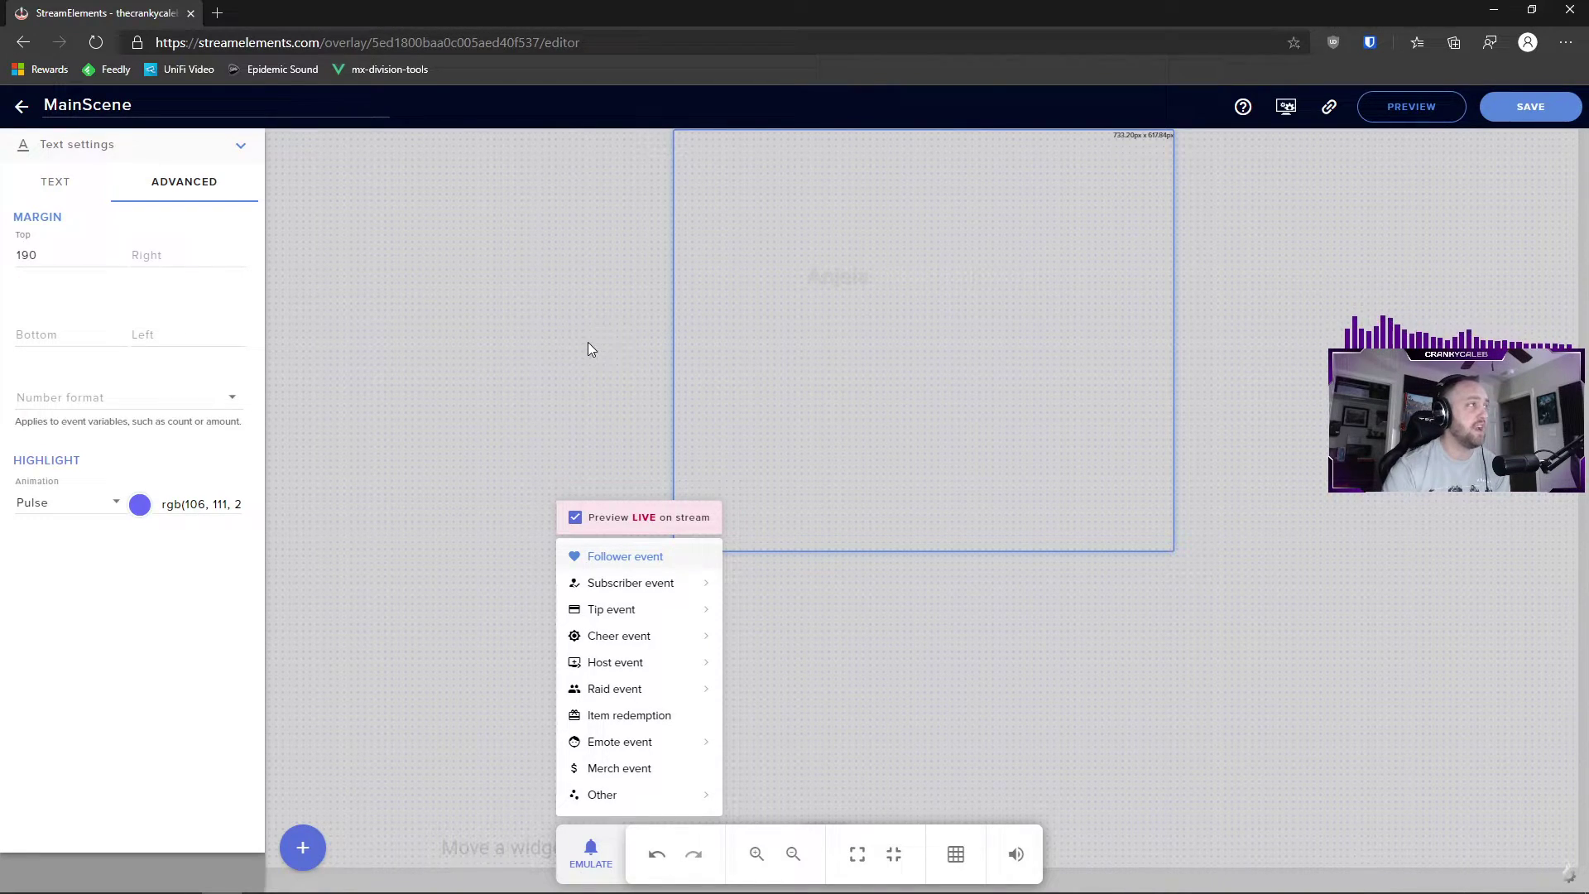
Return to the follower alert's main settings and shorten the alert message to just {name}
{"action": "left_click", "coordinate": [63, 185]}
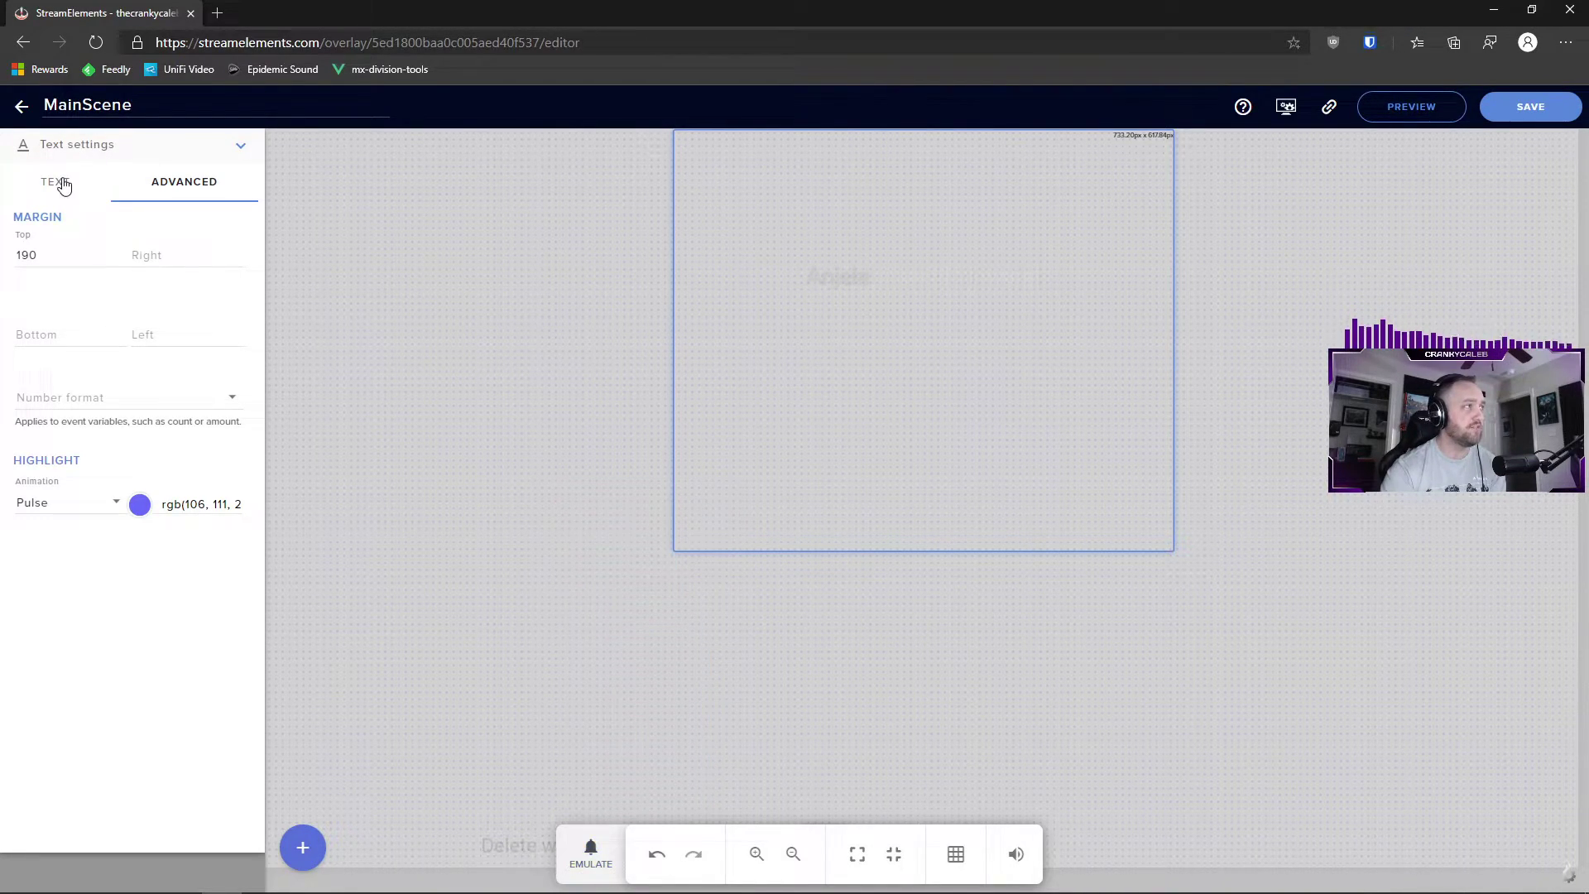
{"action": "left_click", "coordinate": [64, 185]}
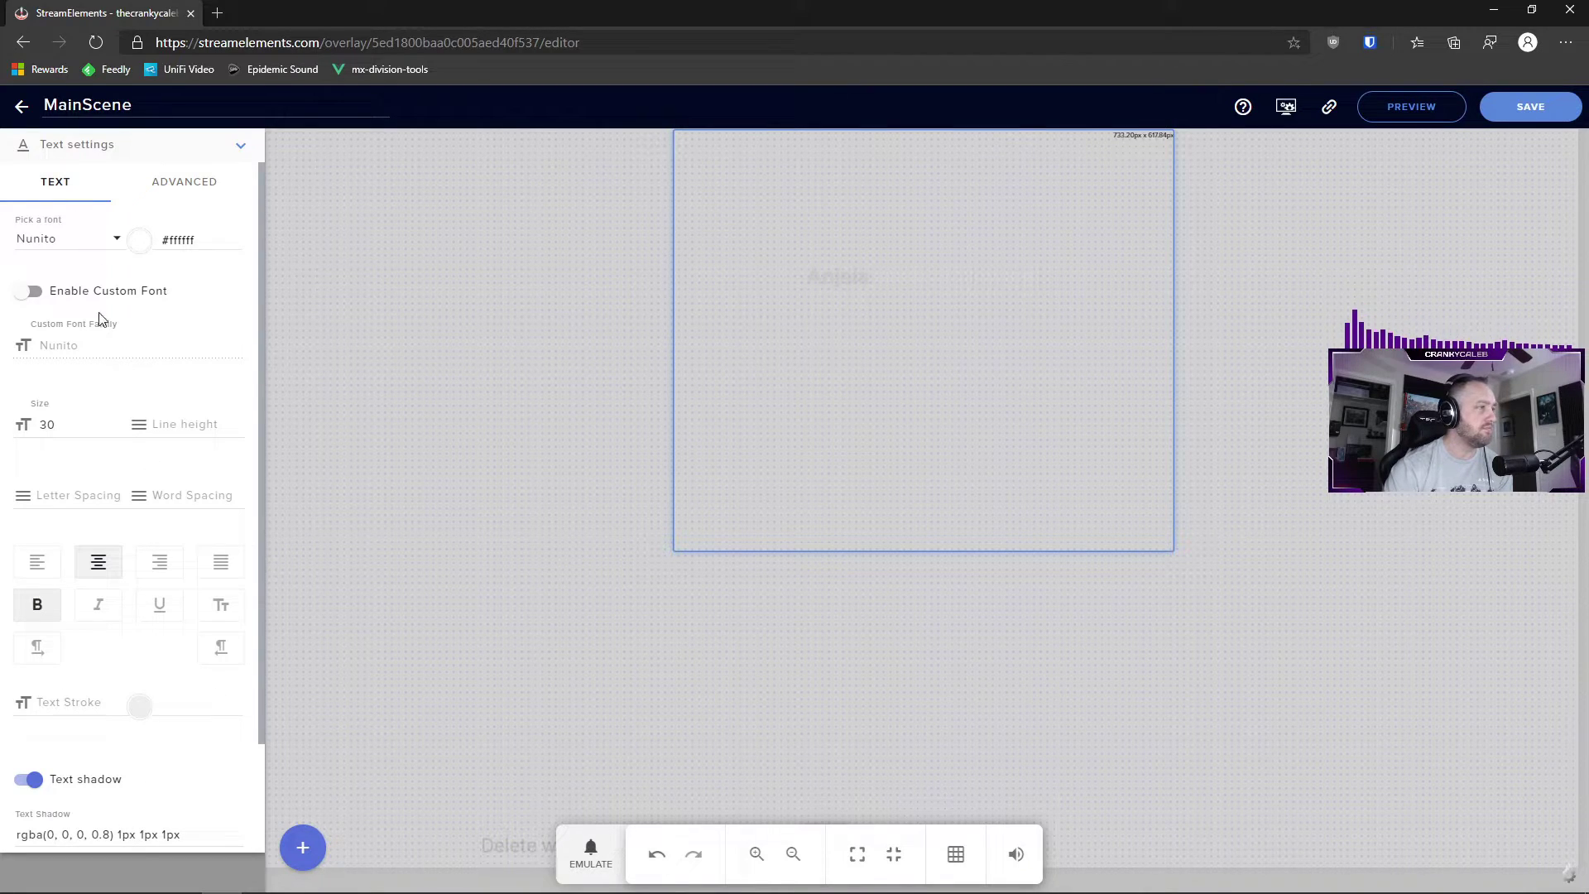
{"action": "left_click", "coordinate": [242, 149]}
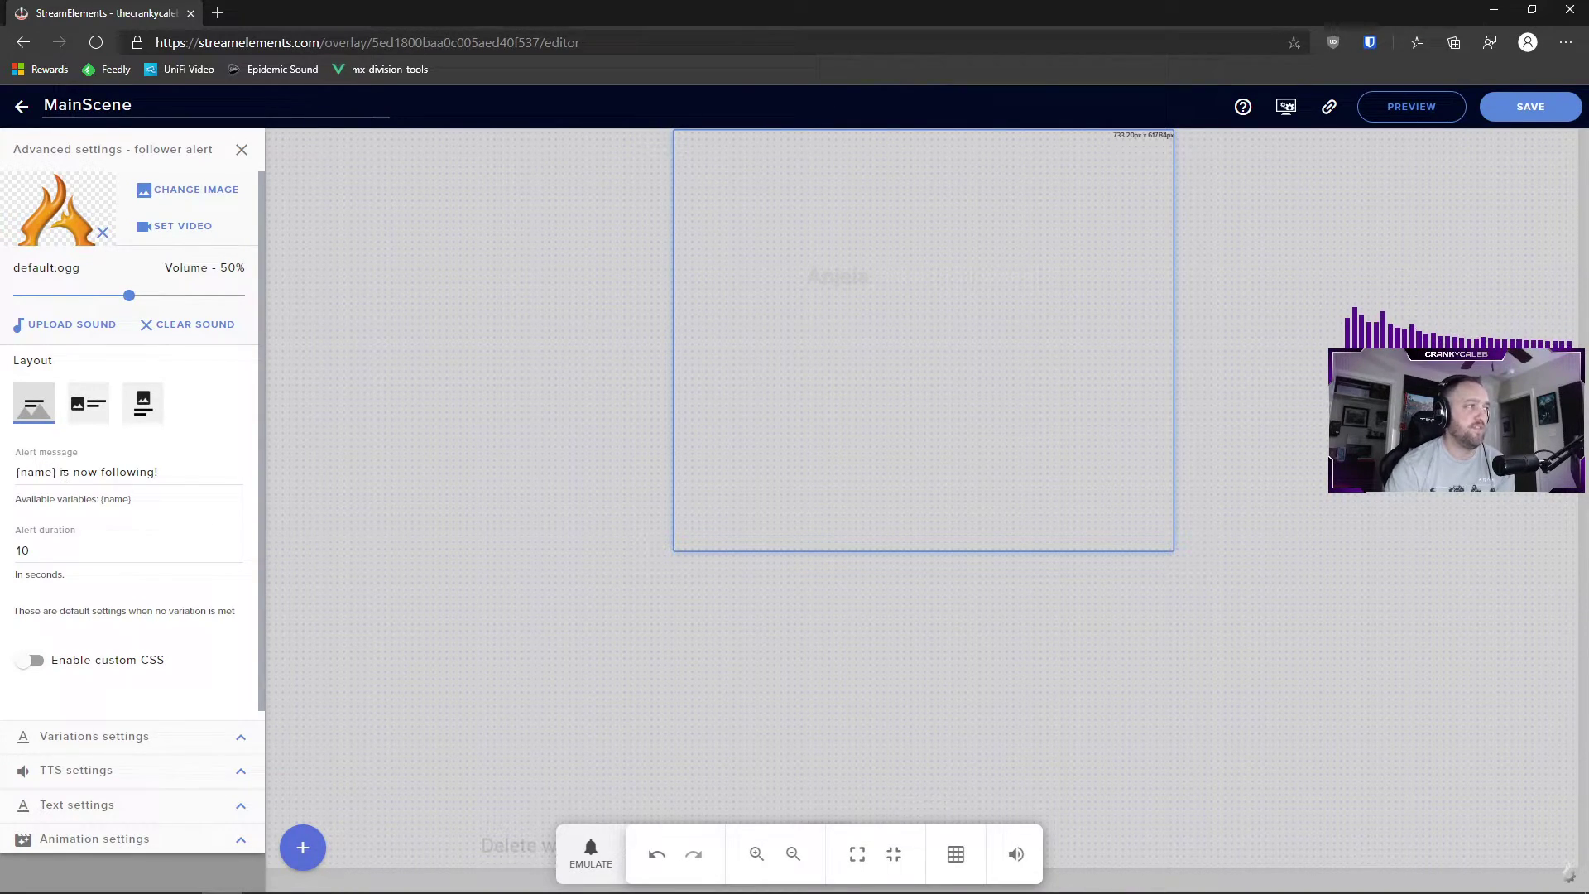
{"action": "left_click_drag", "start_coordinate": [159, 471], "coordinate": [58, 470]}
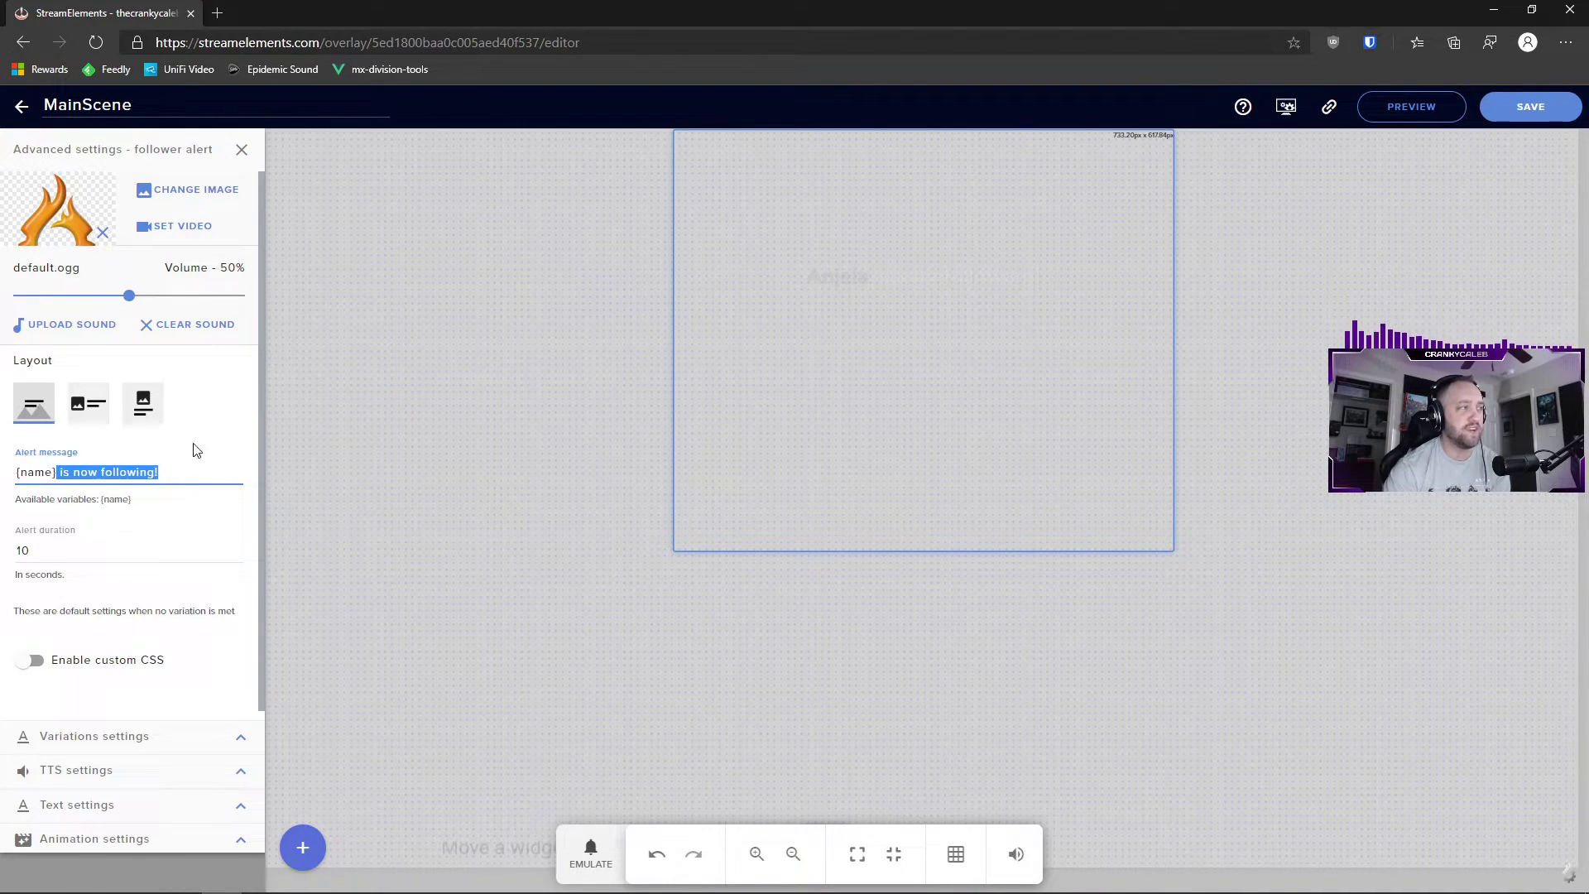
{"action": "key", "text": "BackSpace"}
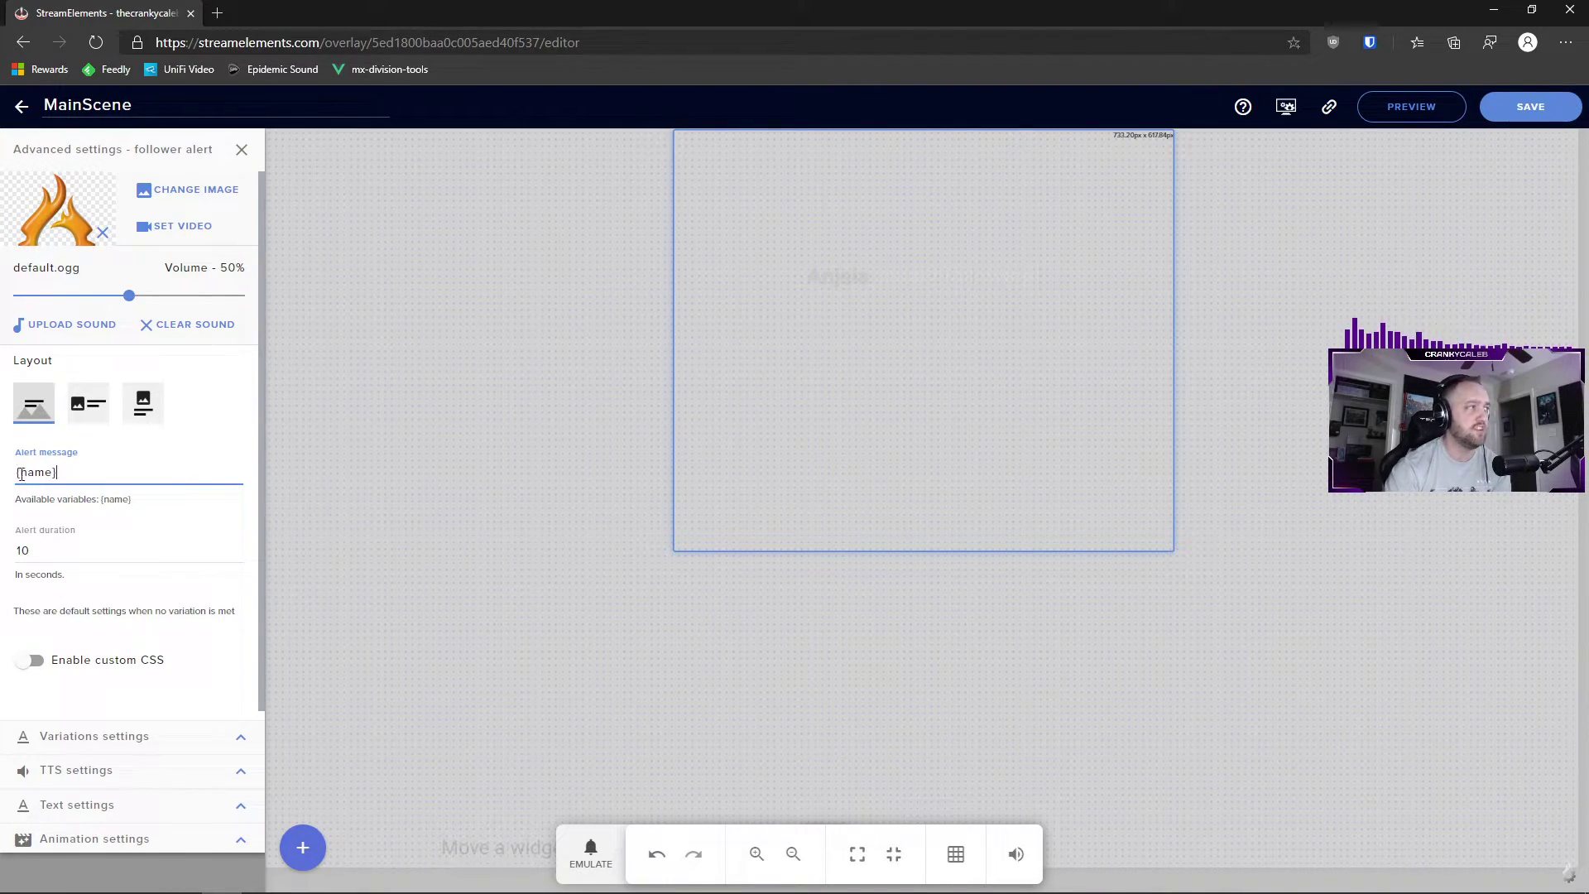
Save the overlay and emulate a follower event to preview the name-only message
{"action": "left_click", "coordinate": [1536, 111]}
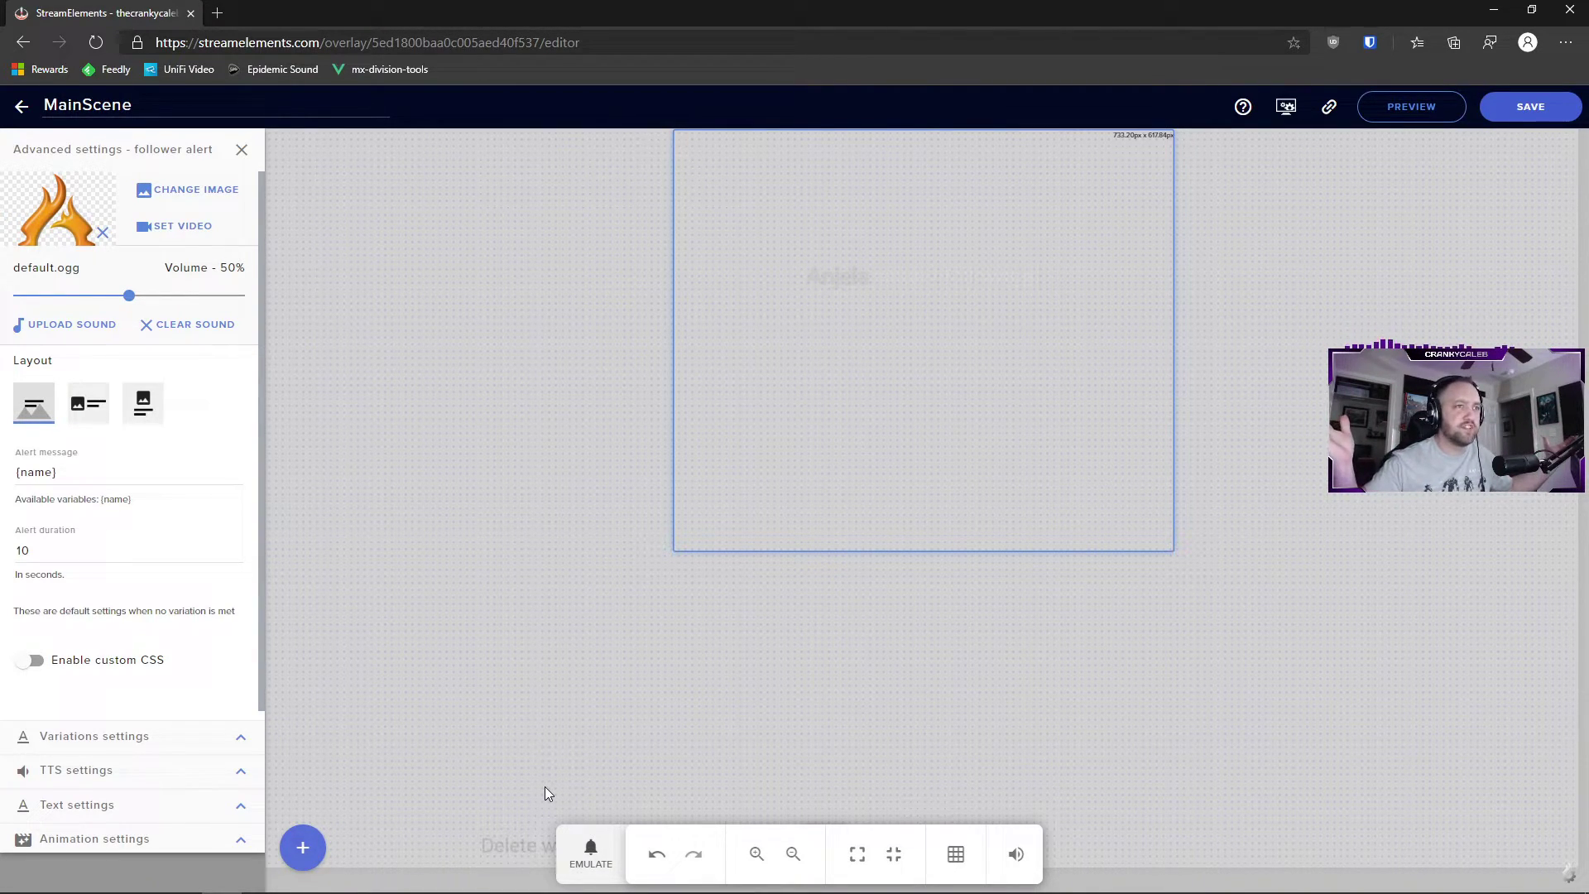
{"action": "left_click", "coordinate": [588, 853]}
{"action": "left_click", "coordinate": [636, 561]}
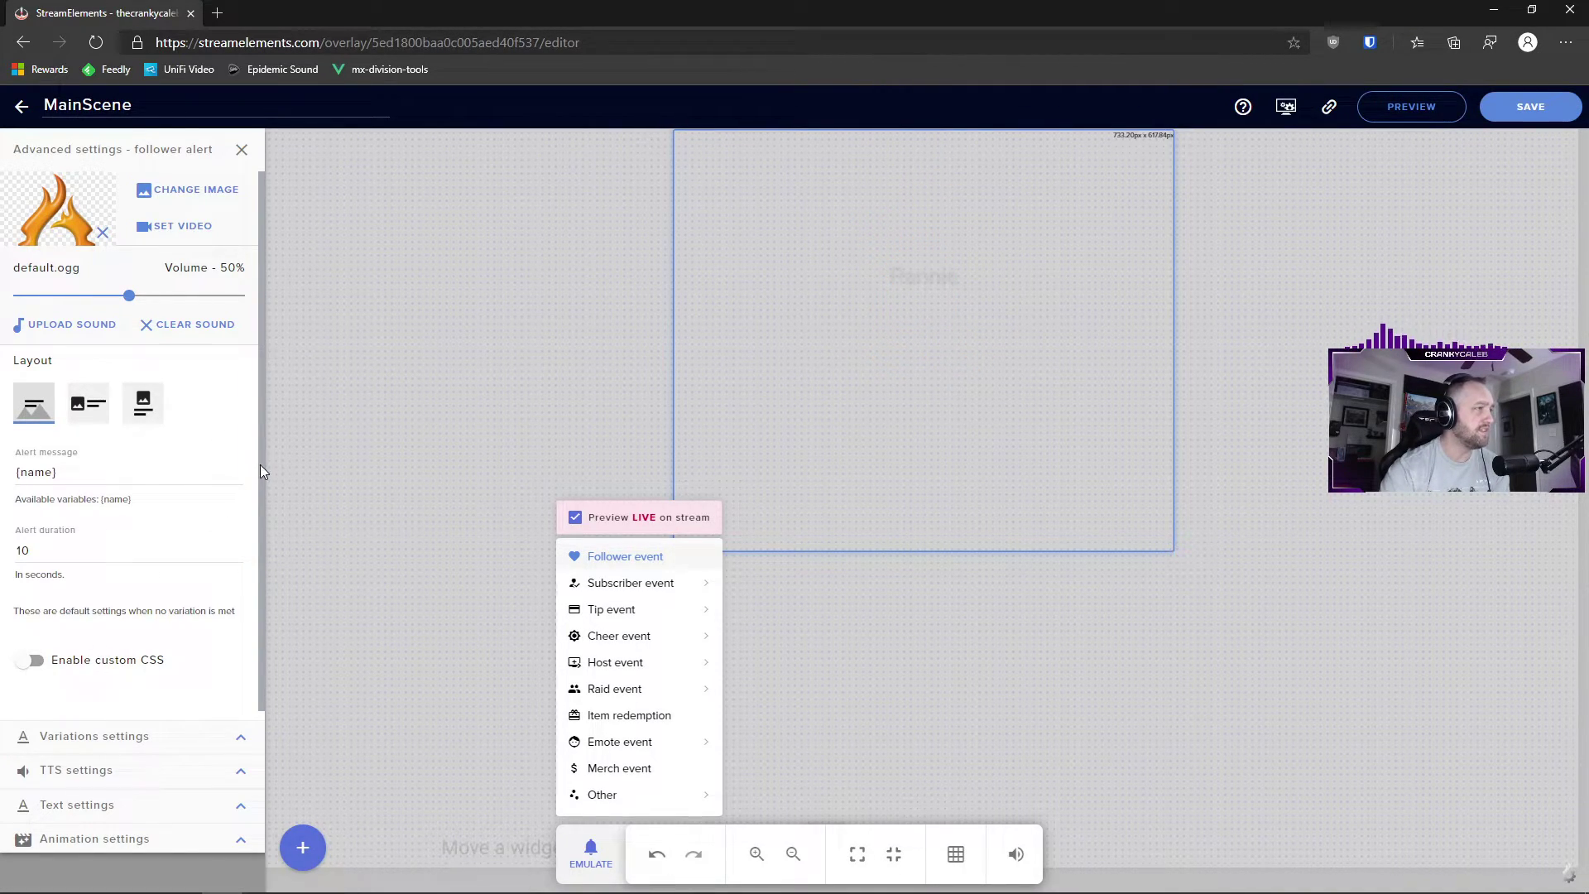
{"action": "left_click", "coordinate": [189, 666]}
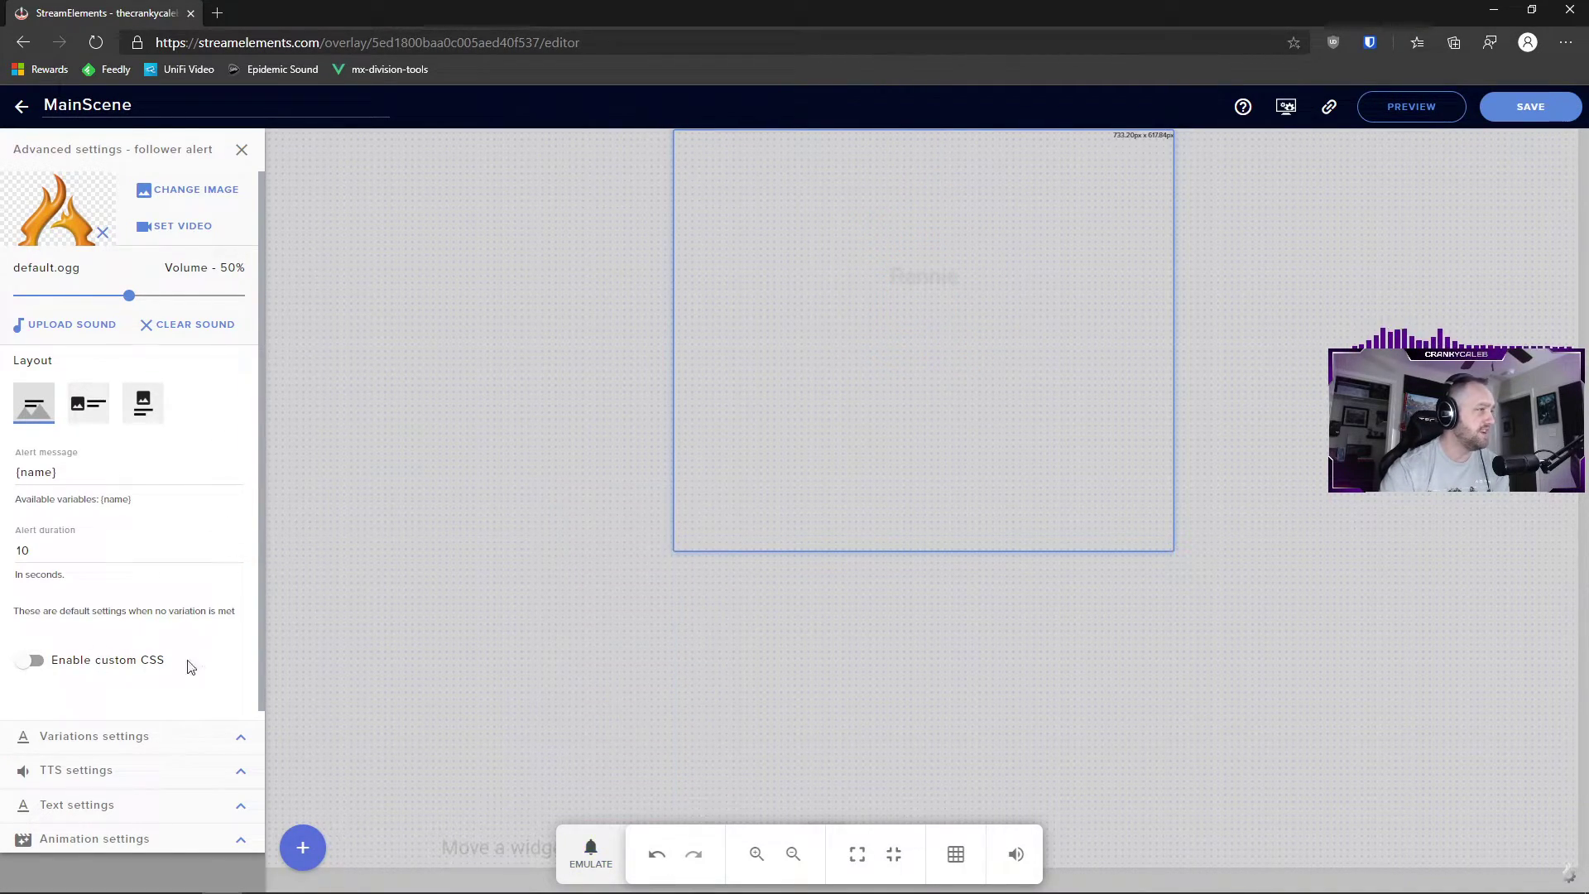
Open the follower alert's text settings and emulate another follower event to check the text size
{"action": "left_click", "coordinate": [241, 808]}
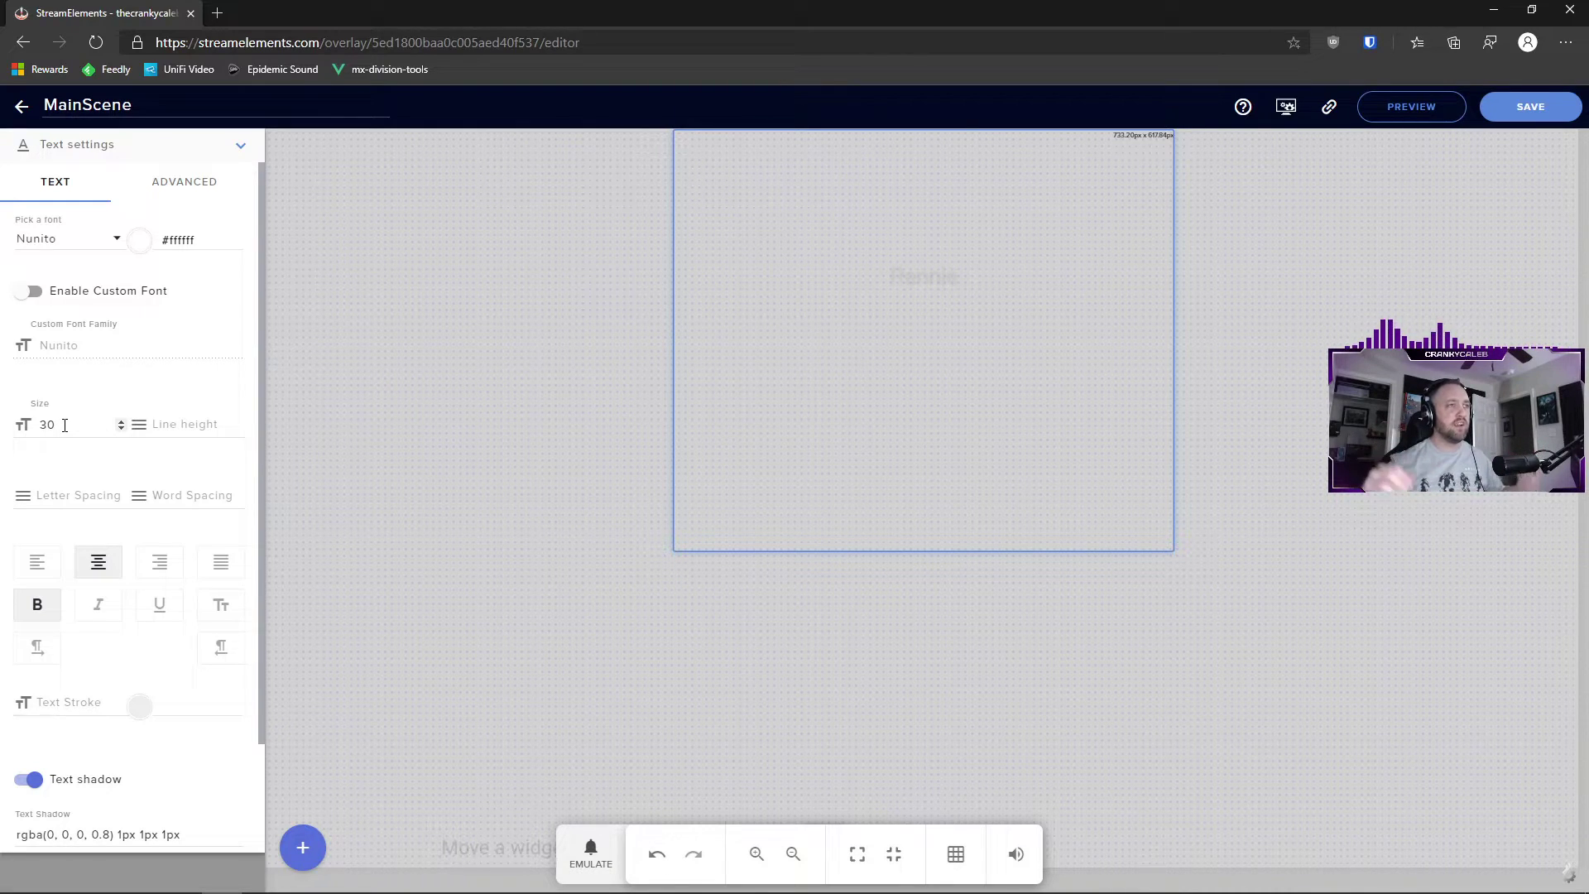
{"action": "left_click", "coordinate": [590, 853]}
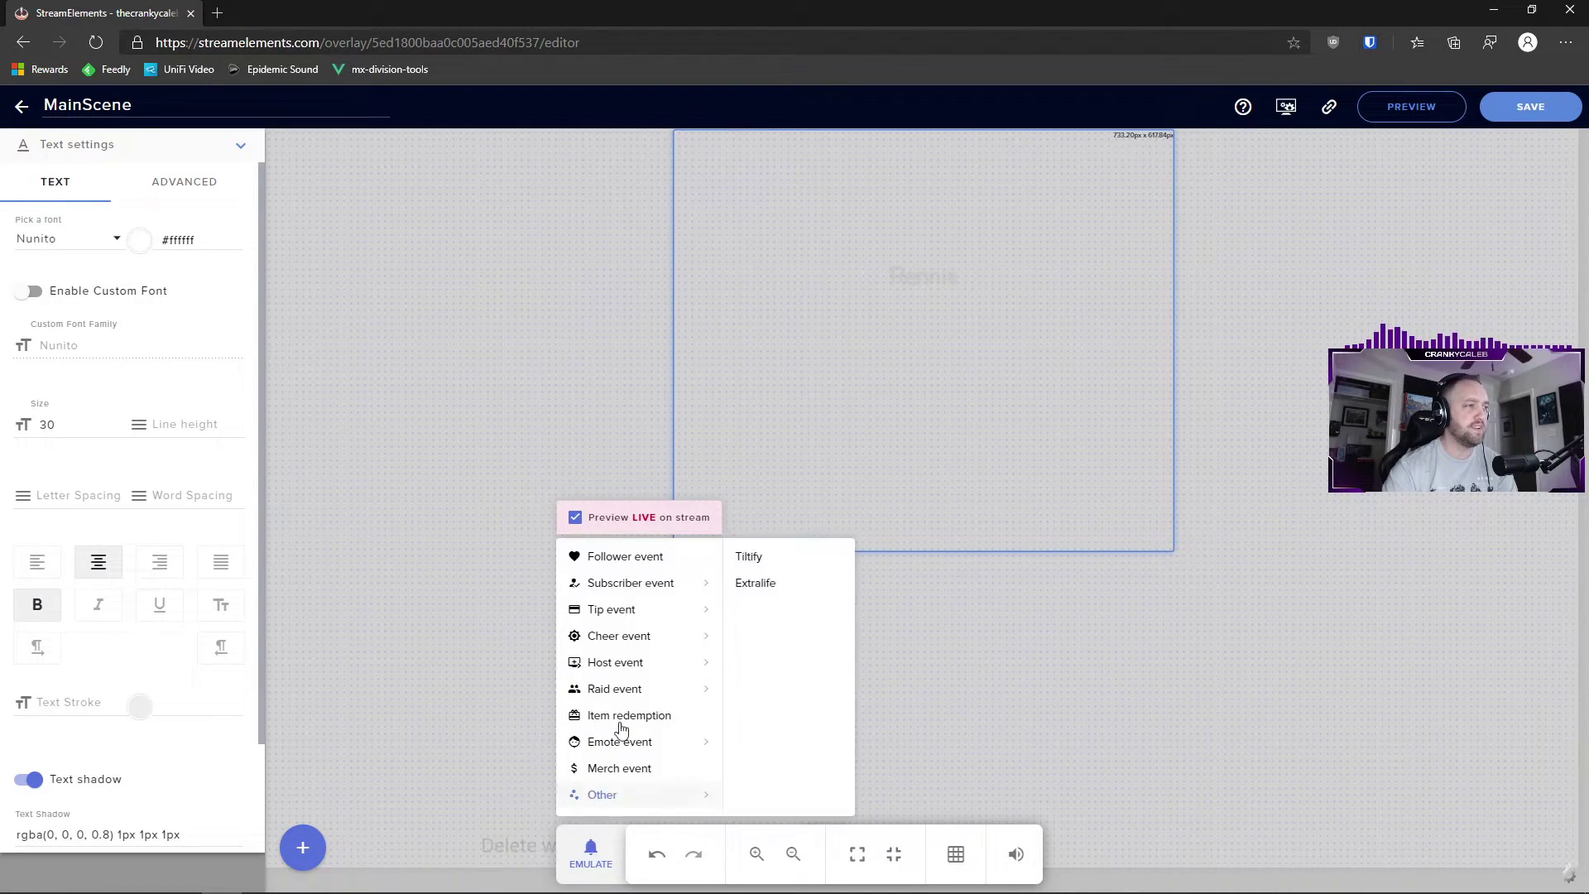
{"action": "left_click", "coordinate": [599, 559]}
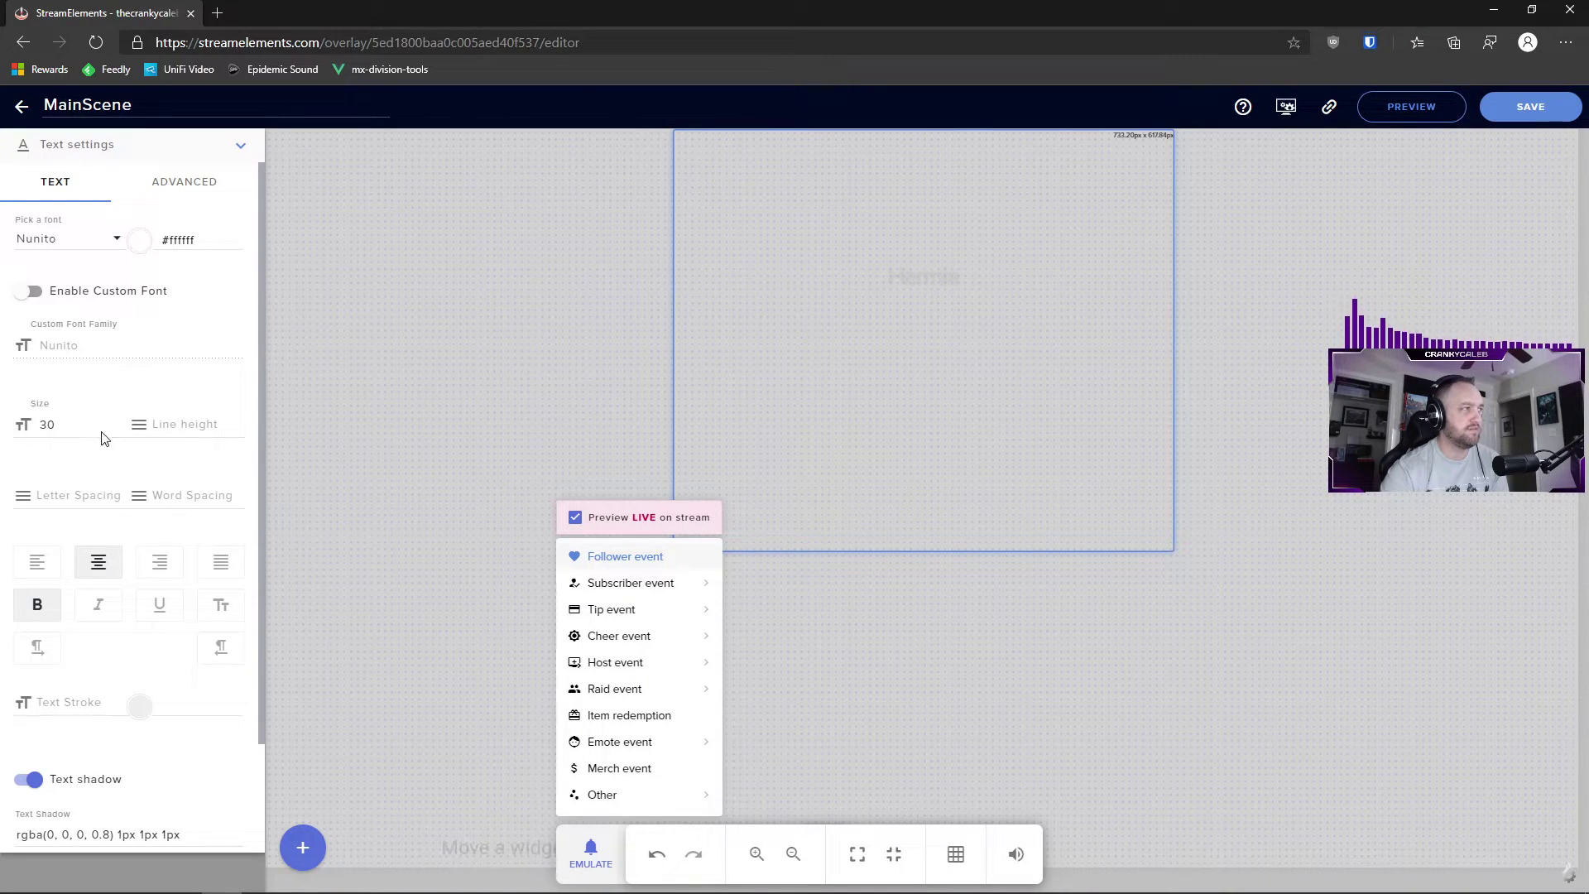
Set the follower alert's text size to 21
{"action": "left_click", "coordinate": [57, 425]}
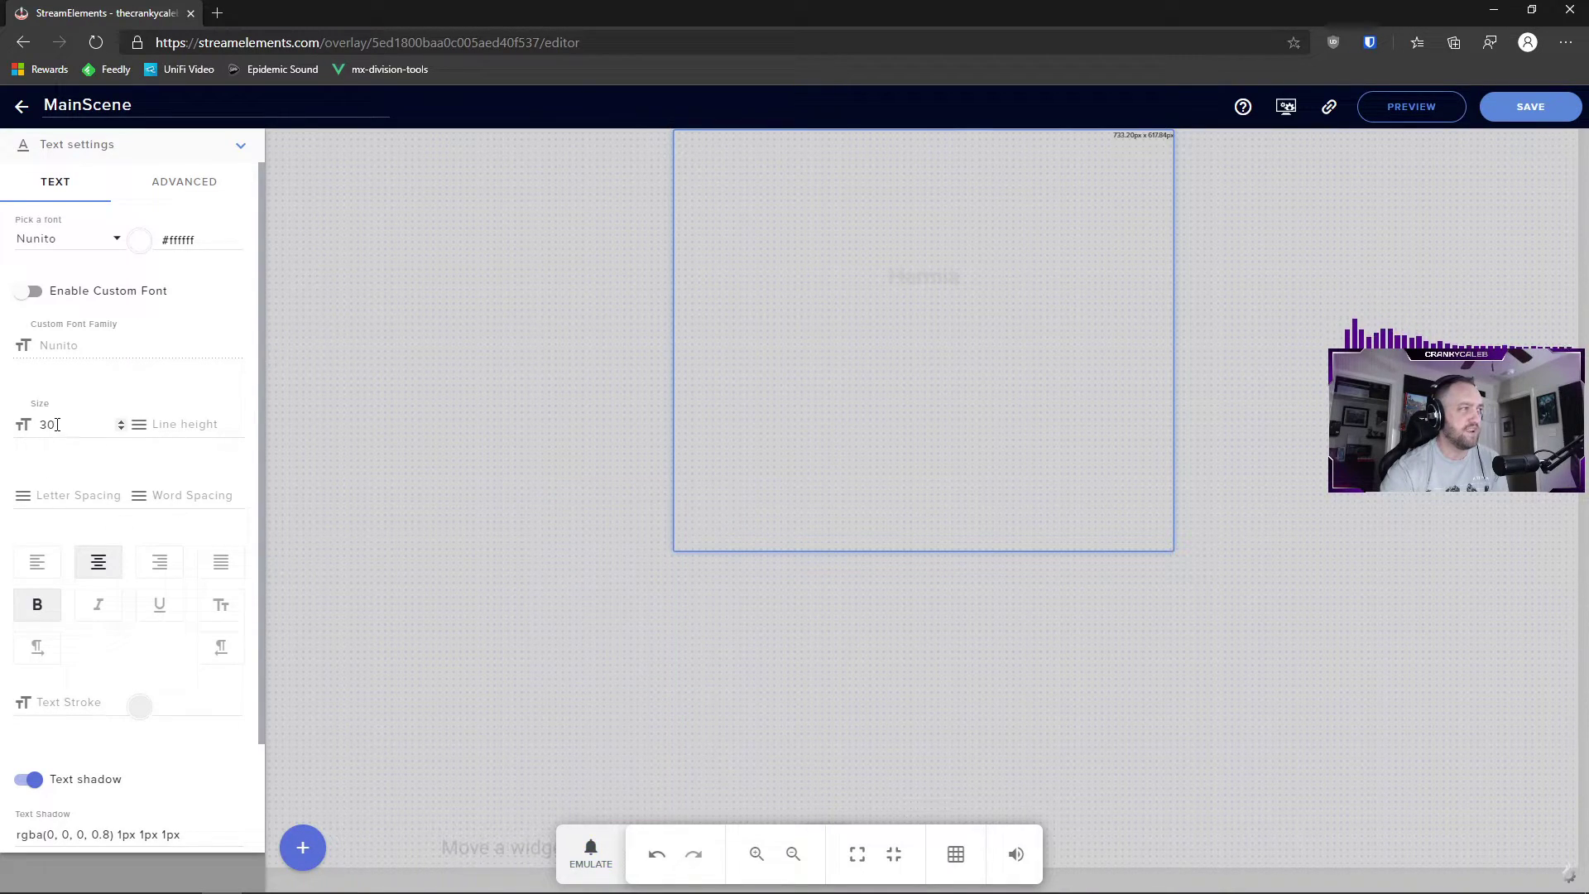
{"action": "double_click", "coordinate": [114, 425]}
{"action": "type", "text": "21"}
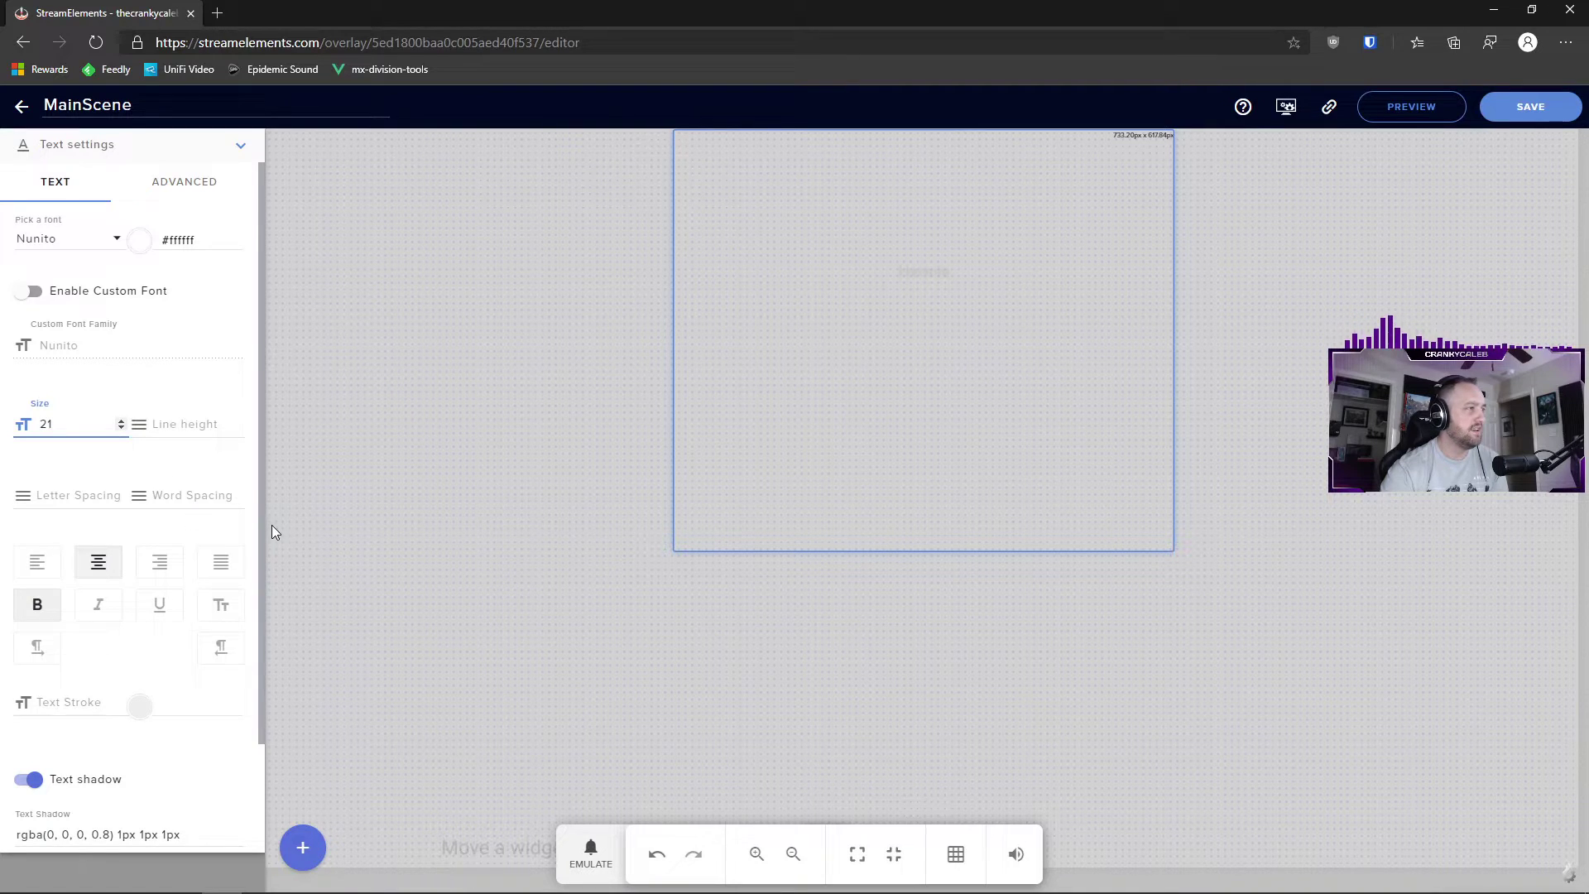
Set the letter spacing of the follower alert's text to 0
{"action": "scroll", "coordinate": [257, 563], "scroll_direction": "down", "scroll_amount": 3}
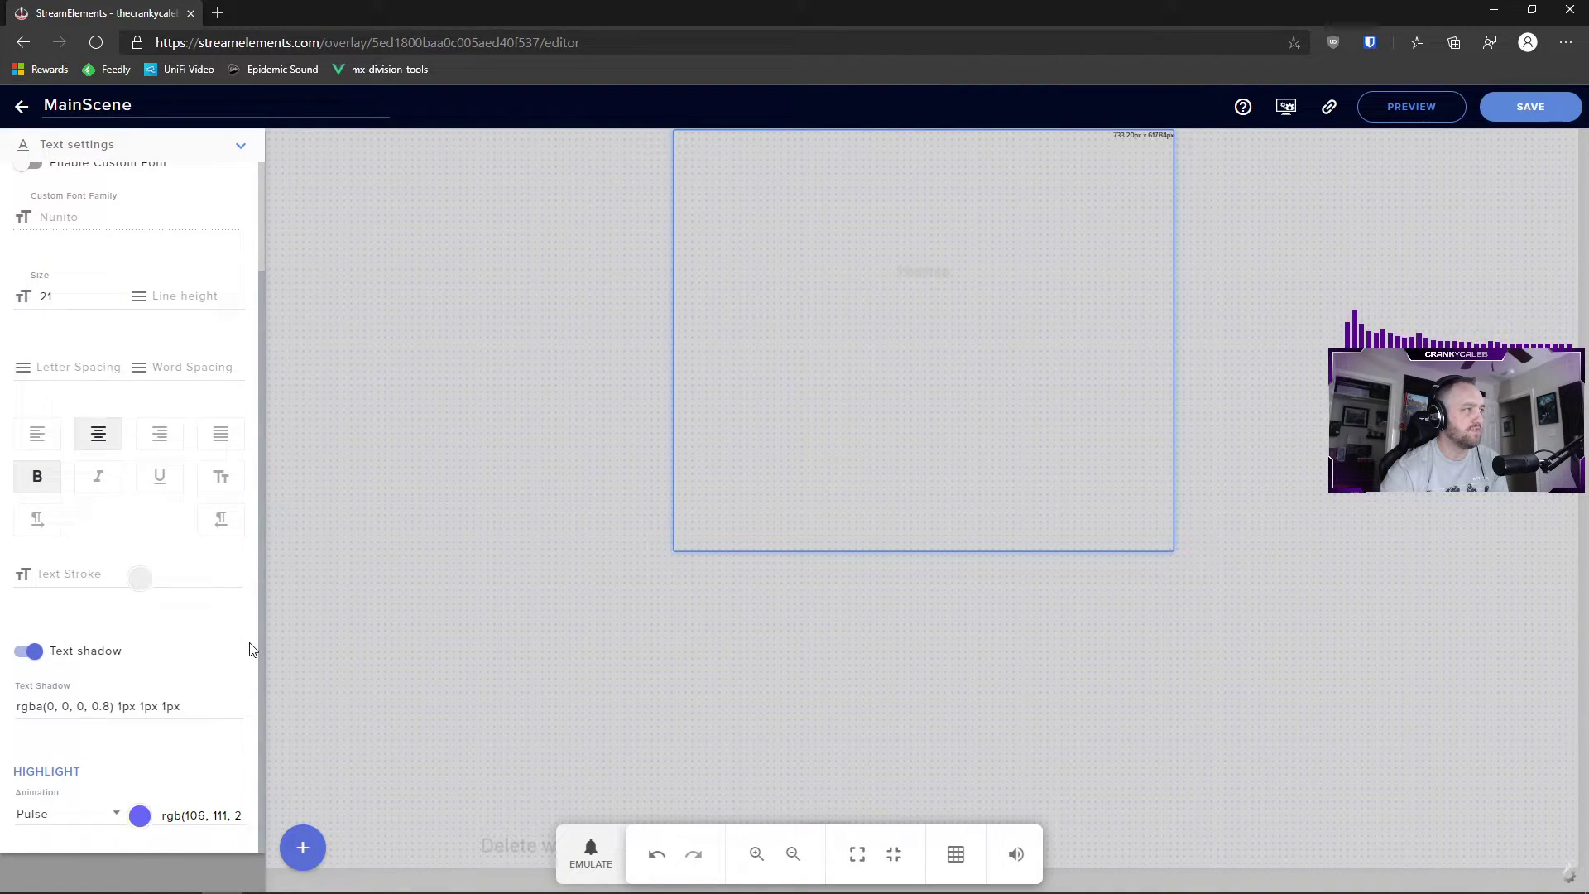
{"action": "scroll", "coordinate": [252, 649], "scroll_direction": "up", "scroll_amount": 3}
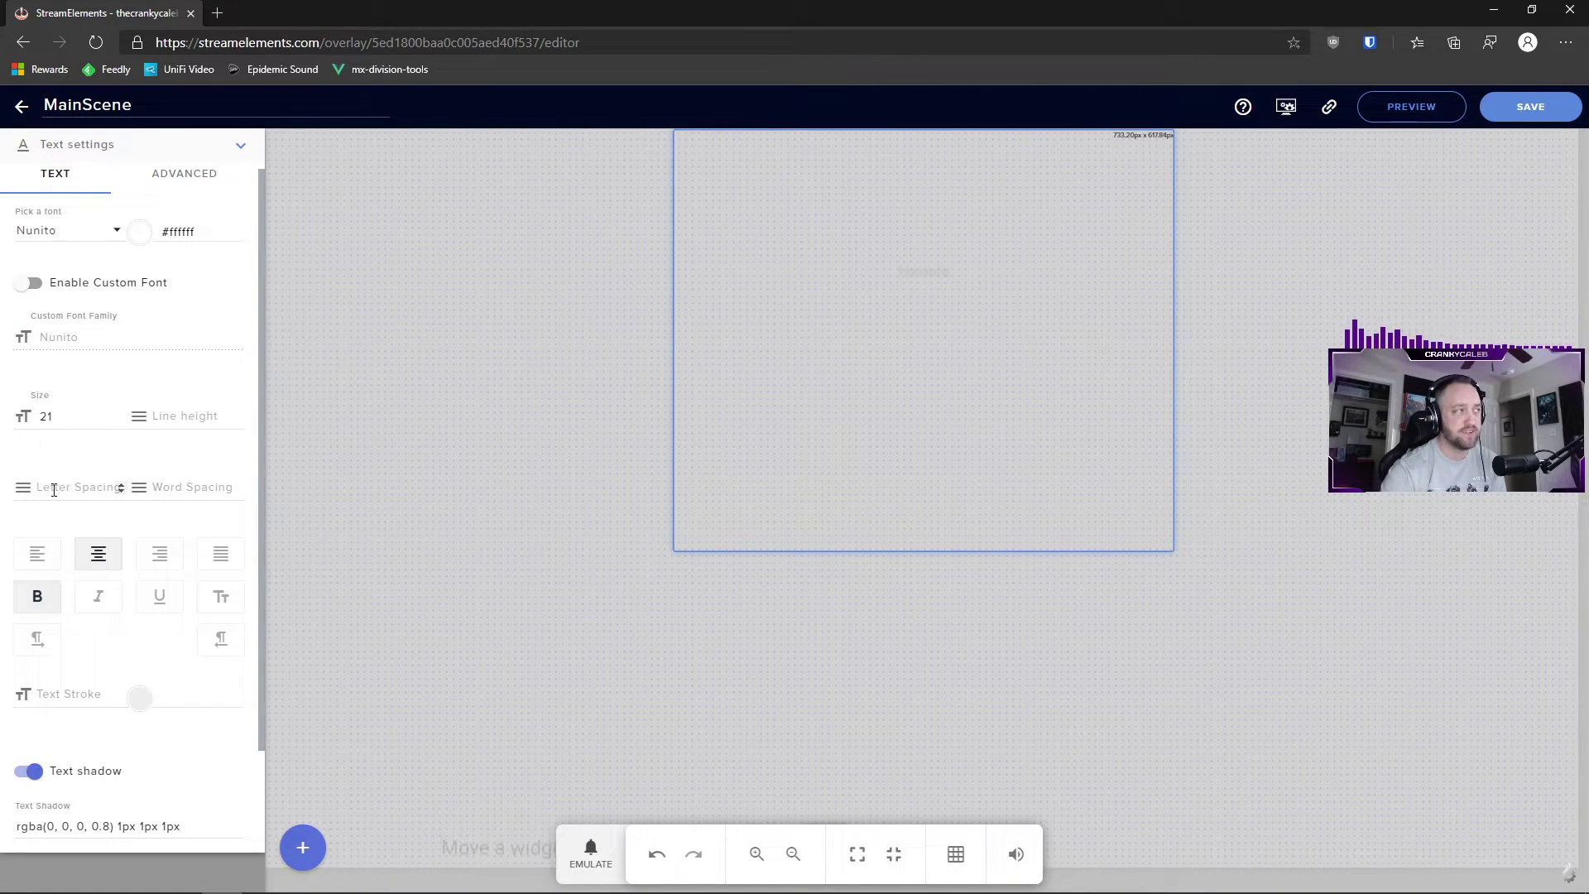
{"action": "left_click", "coordinate": [121, 490]}
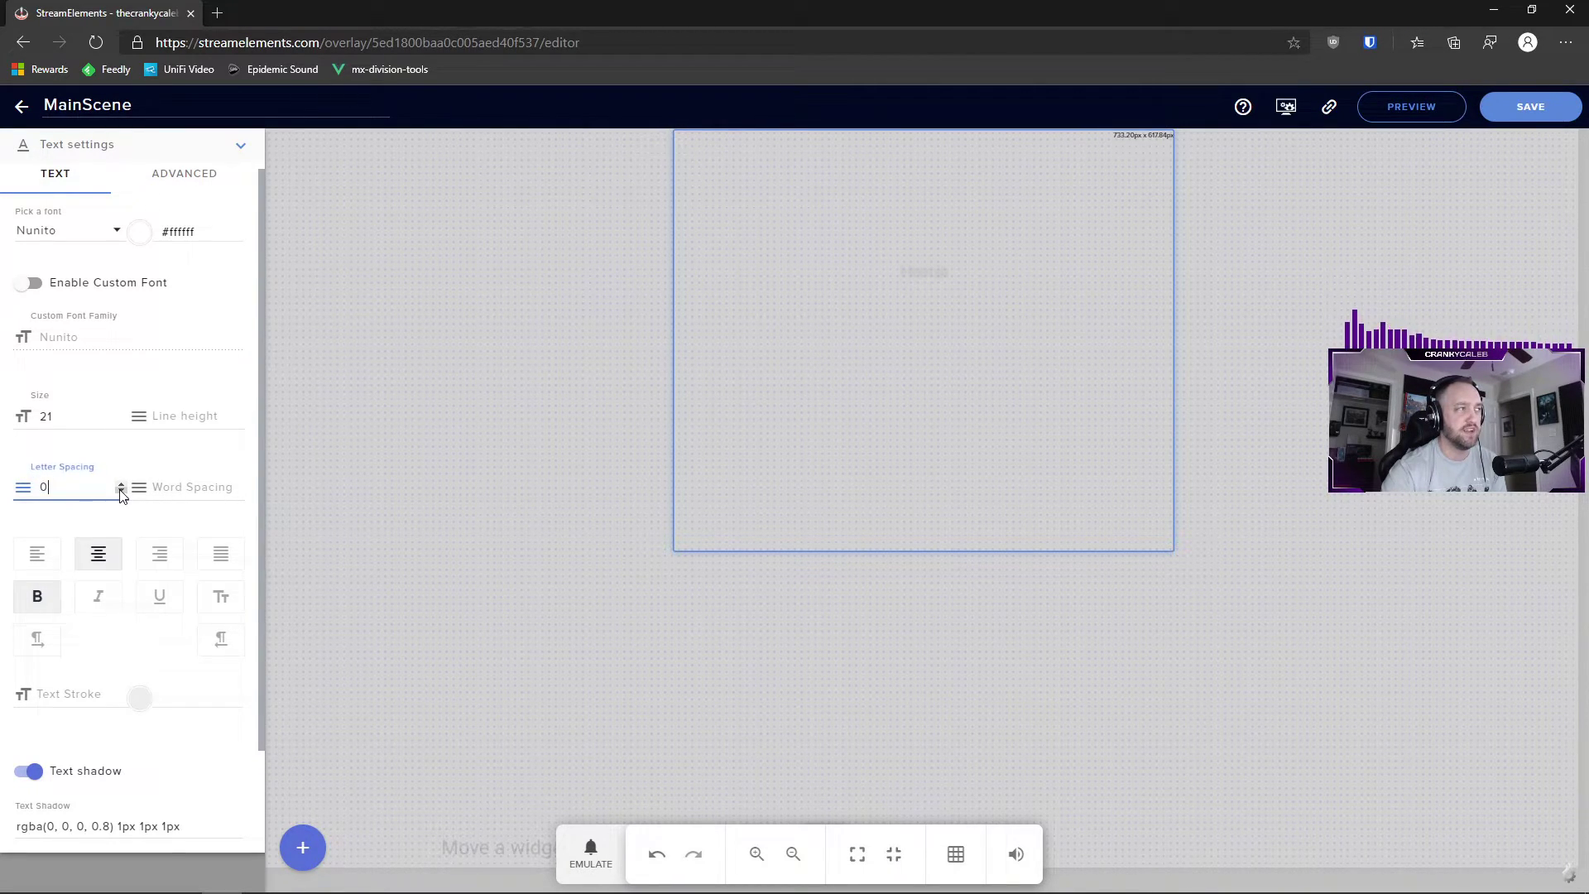
{"action": "left_click", "coordinate": [120, 485]}
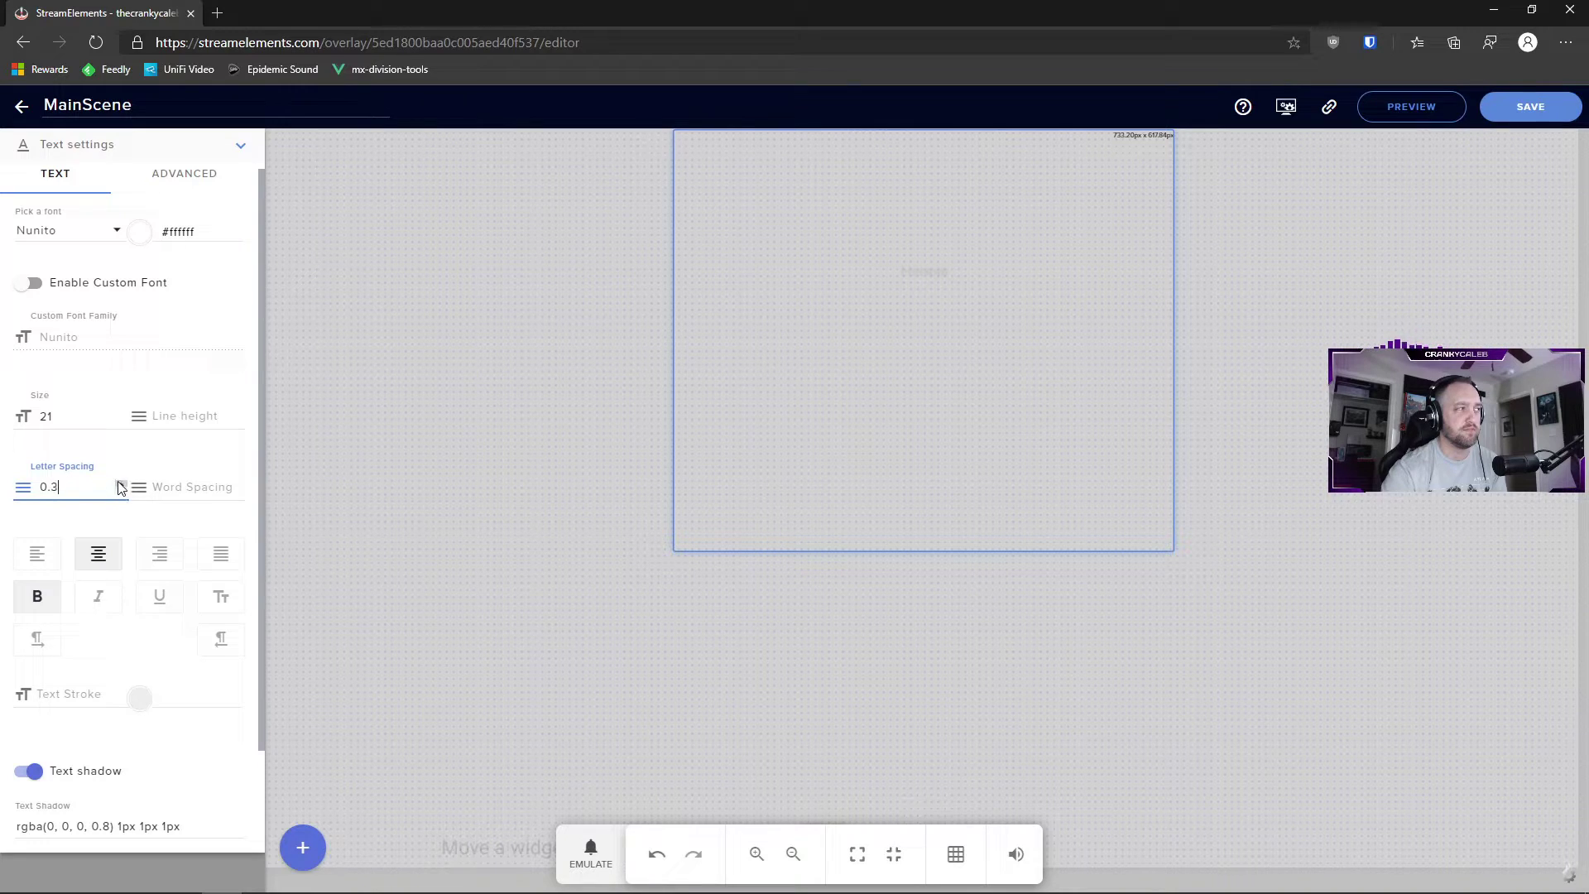
{"action": "left_click", "coordinate": [120, 492]}
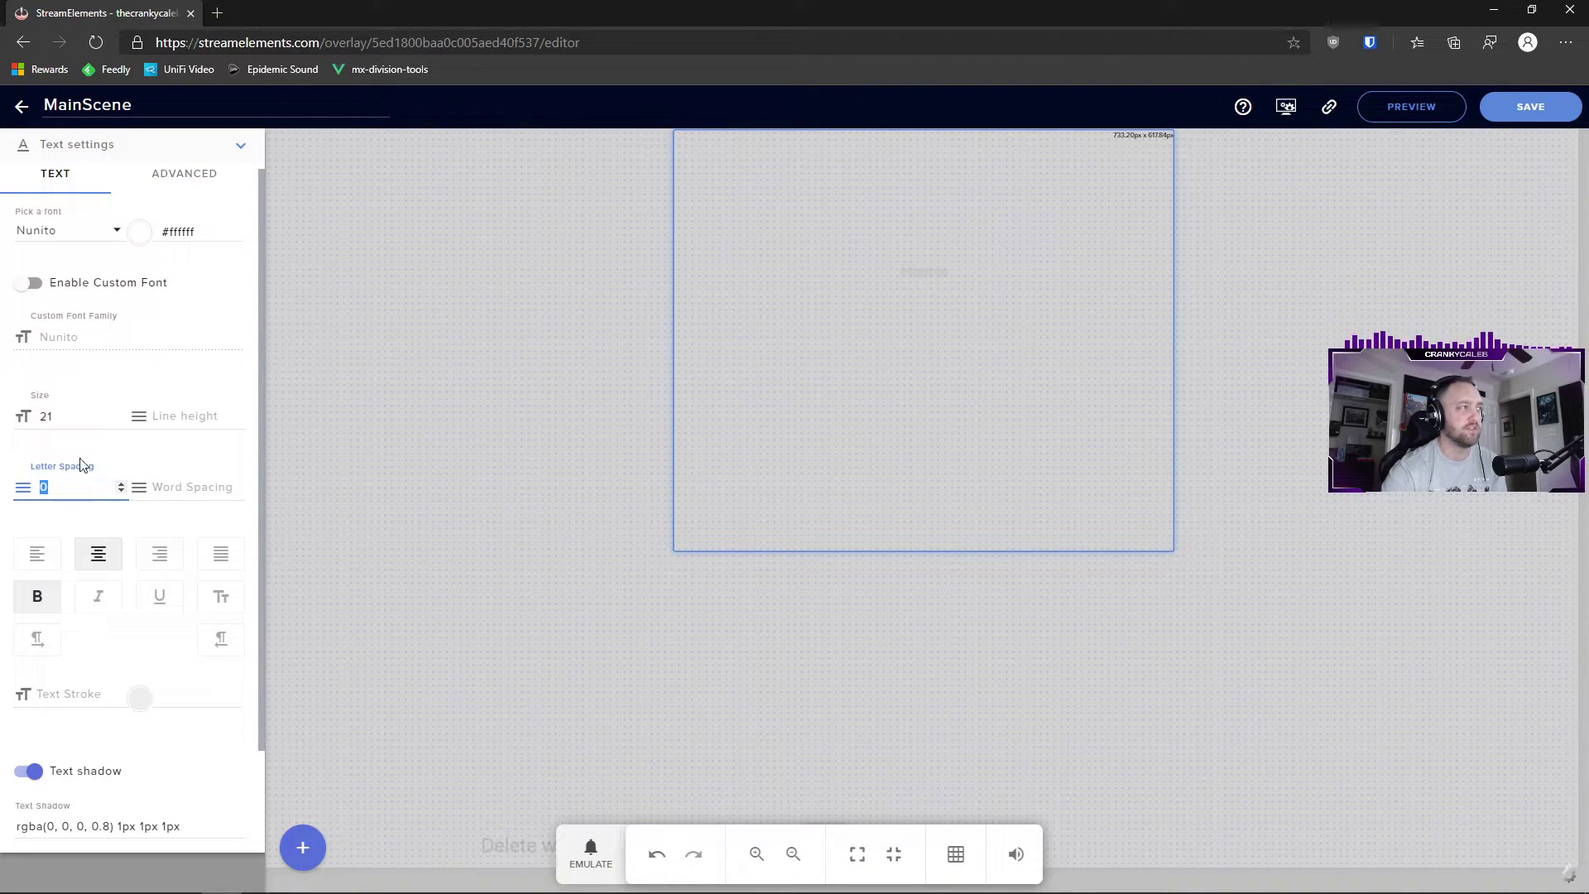
{"action": "left_click_drag", "start_coordinate": [257, 485], "coordinate": [260, 609]}
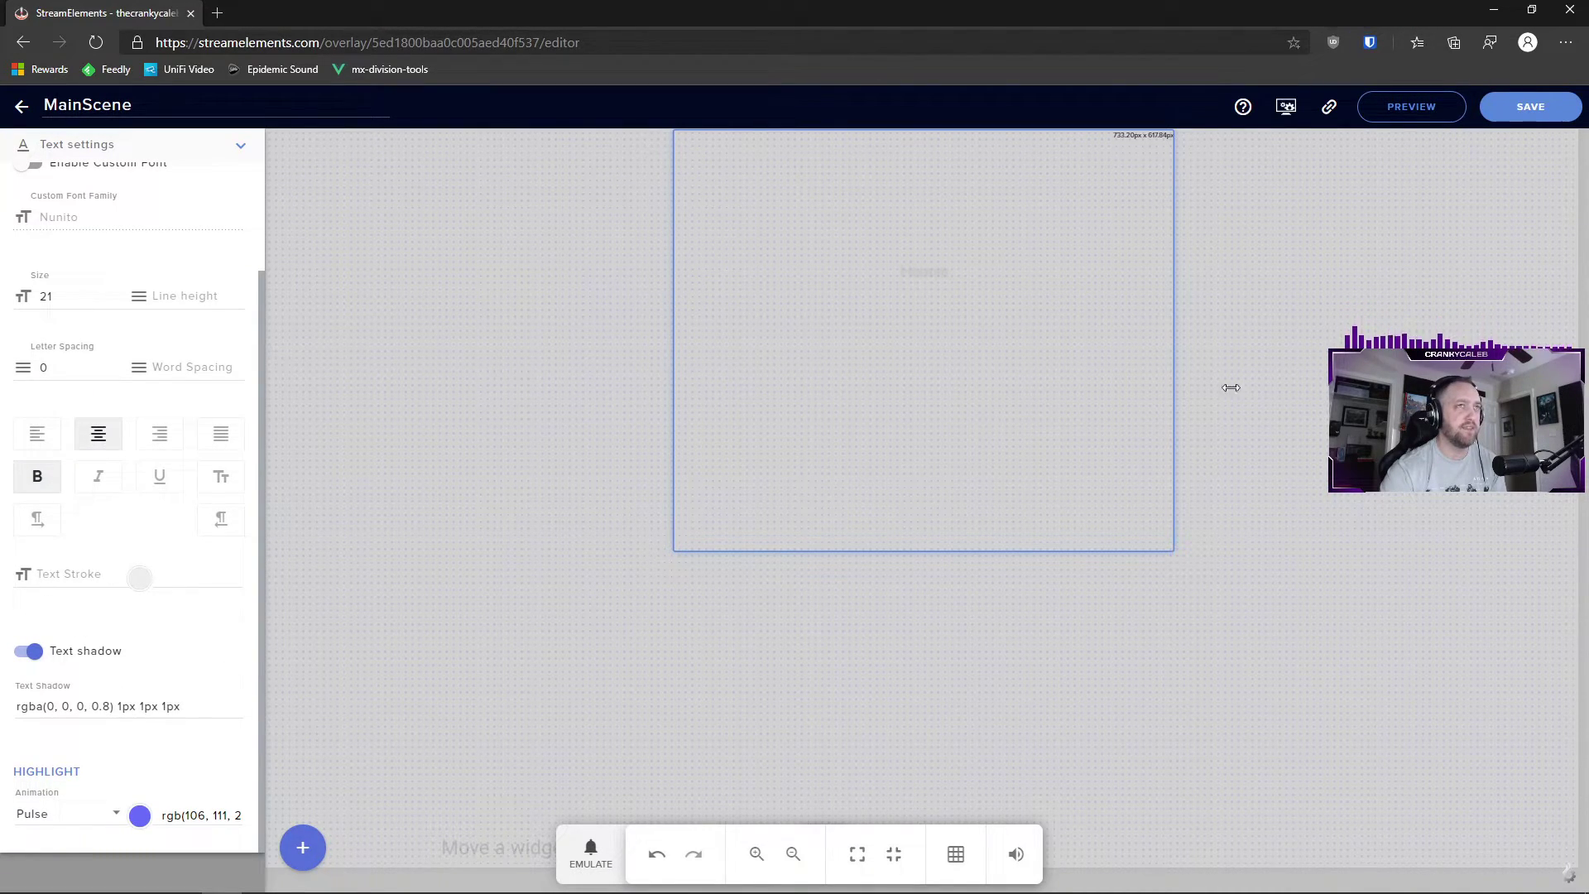
Save the overlay and emulate a follower event to preview the adjusted text
{"action": "left_click", "coordinate": [1528, 108]}
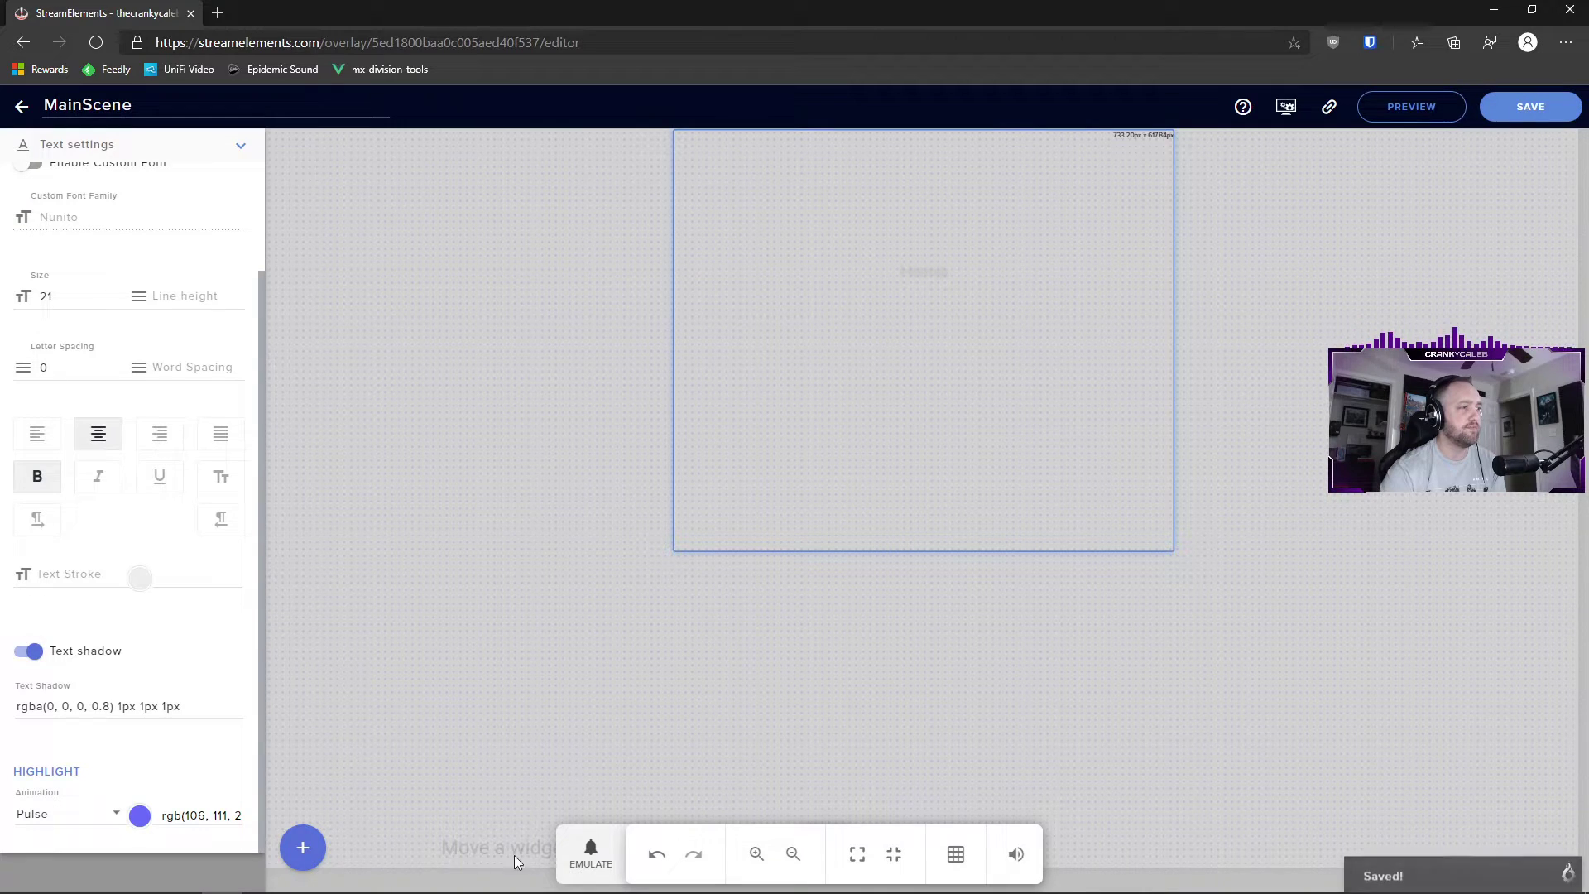
{"action": "left_click", "coordinate": [595, 860]}
{"action": "left_click", "coordinate": [624, 557]}
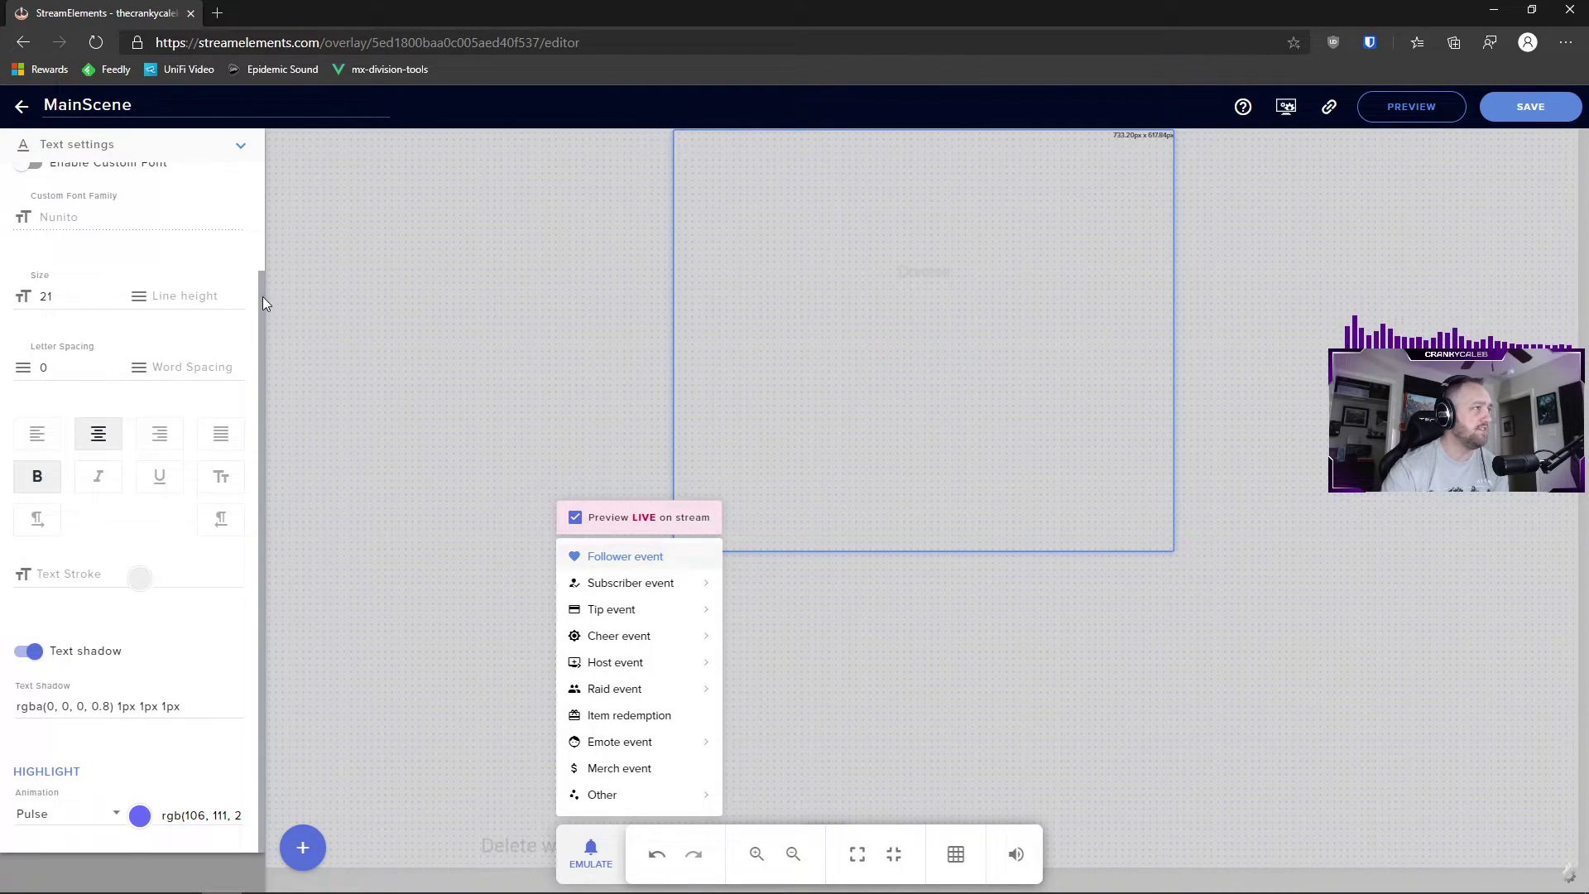
Check the margins in the follower alert's advanced text settings, then return to the list of alert types
{"action": "left_click", "coordinate": [241, 145]}
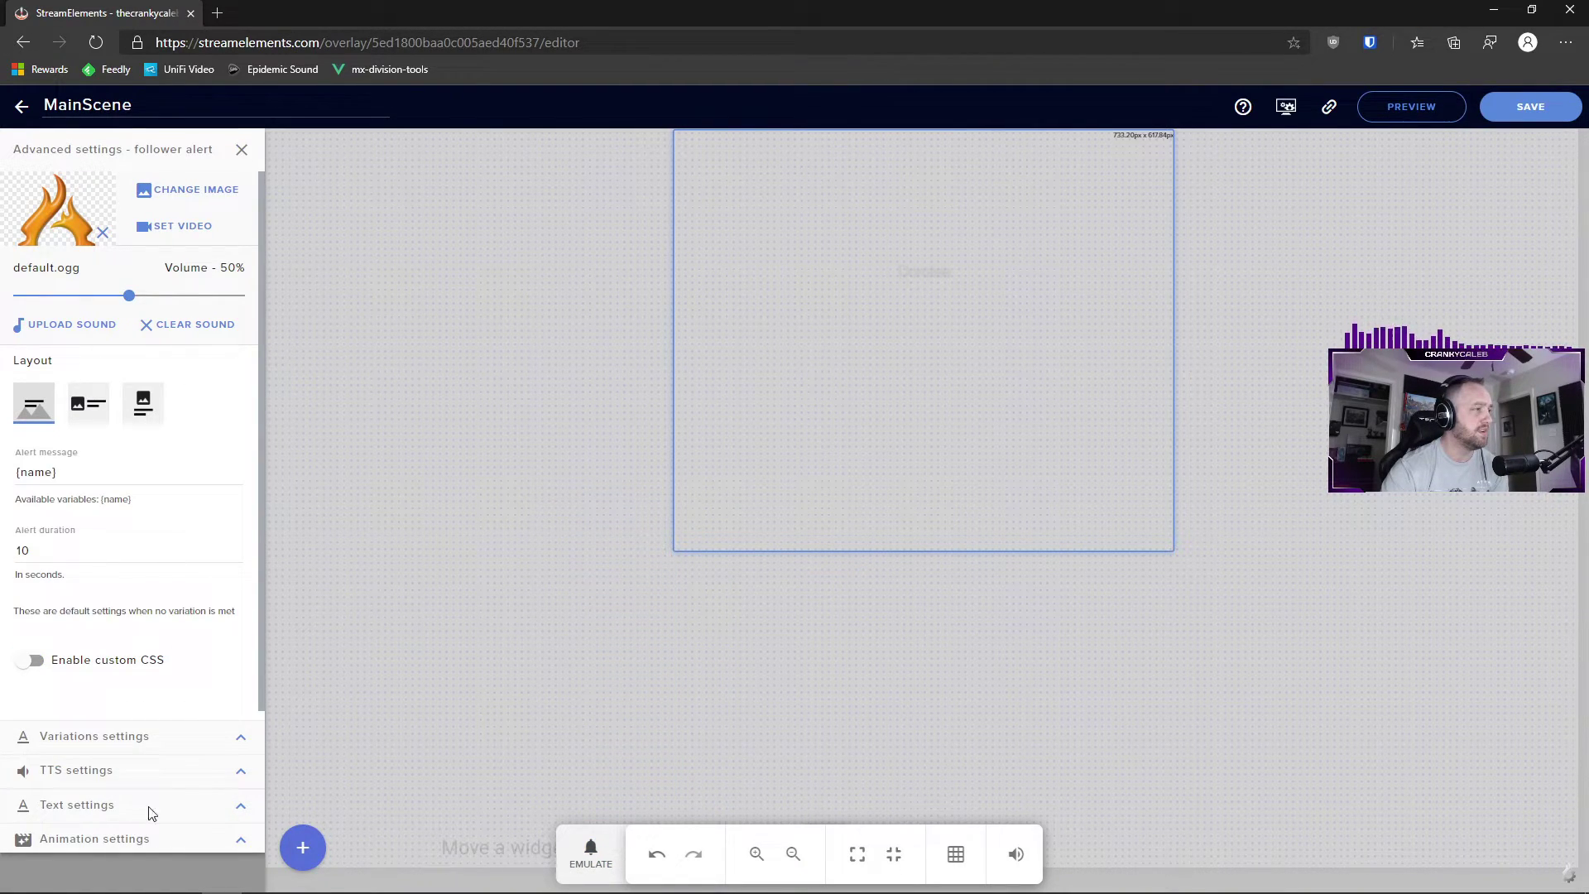
{"action": "left_click", "coordinate": [236, 807]}
{"action": "scroll", "coordinate": [235, 339], "scroll_direction": "up", "scroll_amount": 2}
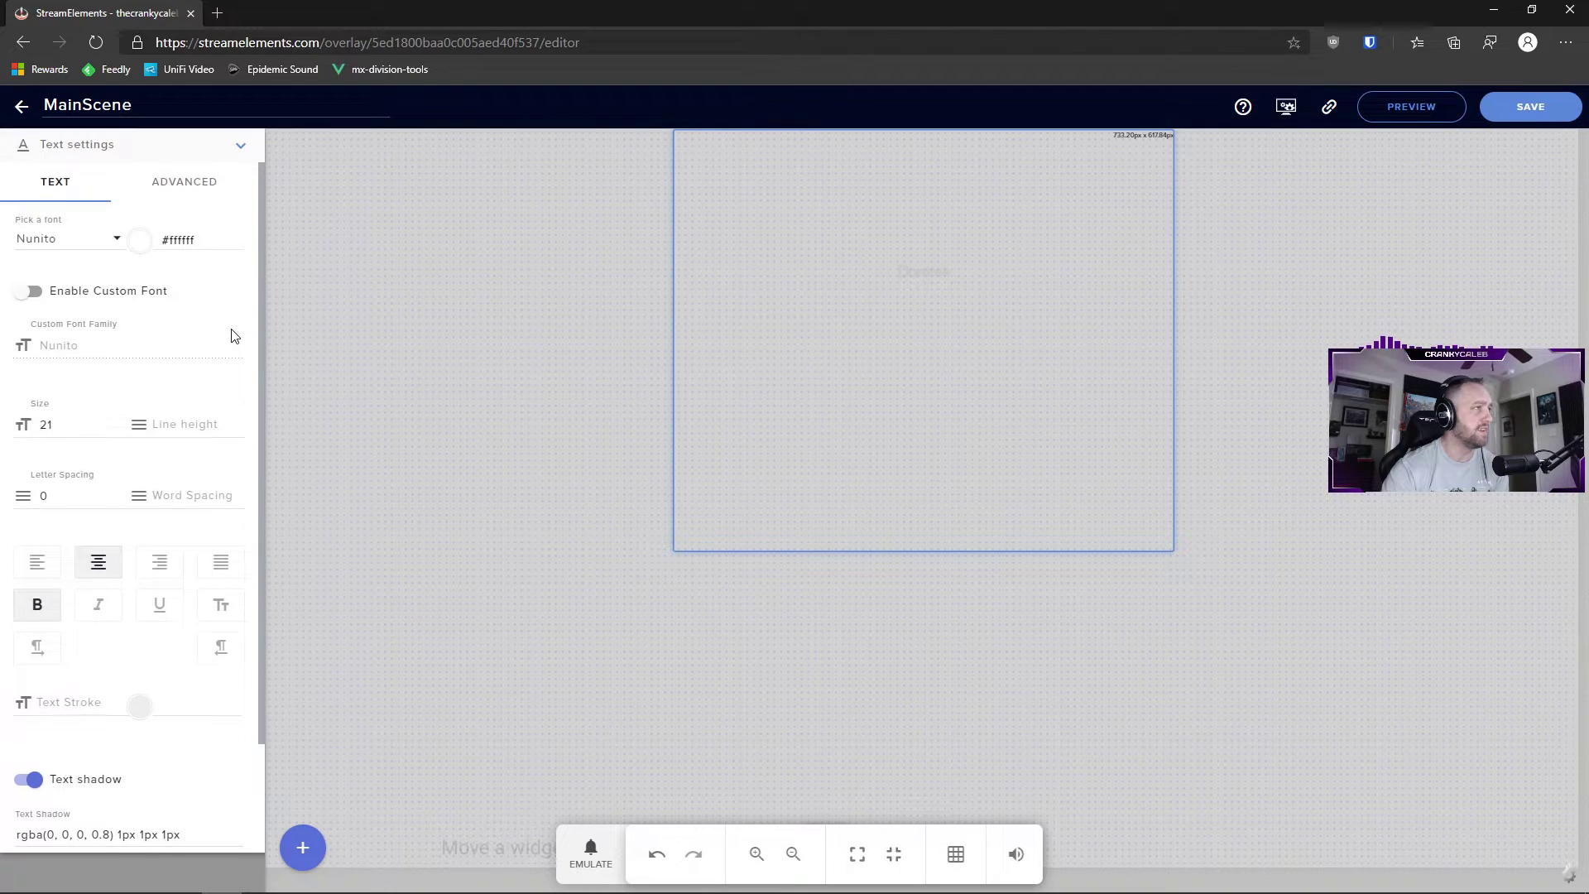
{"action": "left_click", "coordinate": [203, 184]}
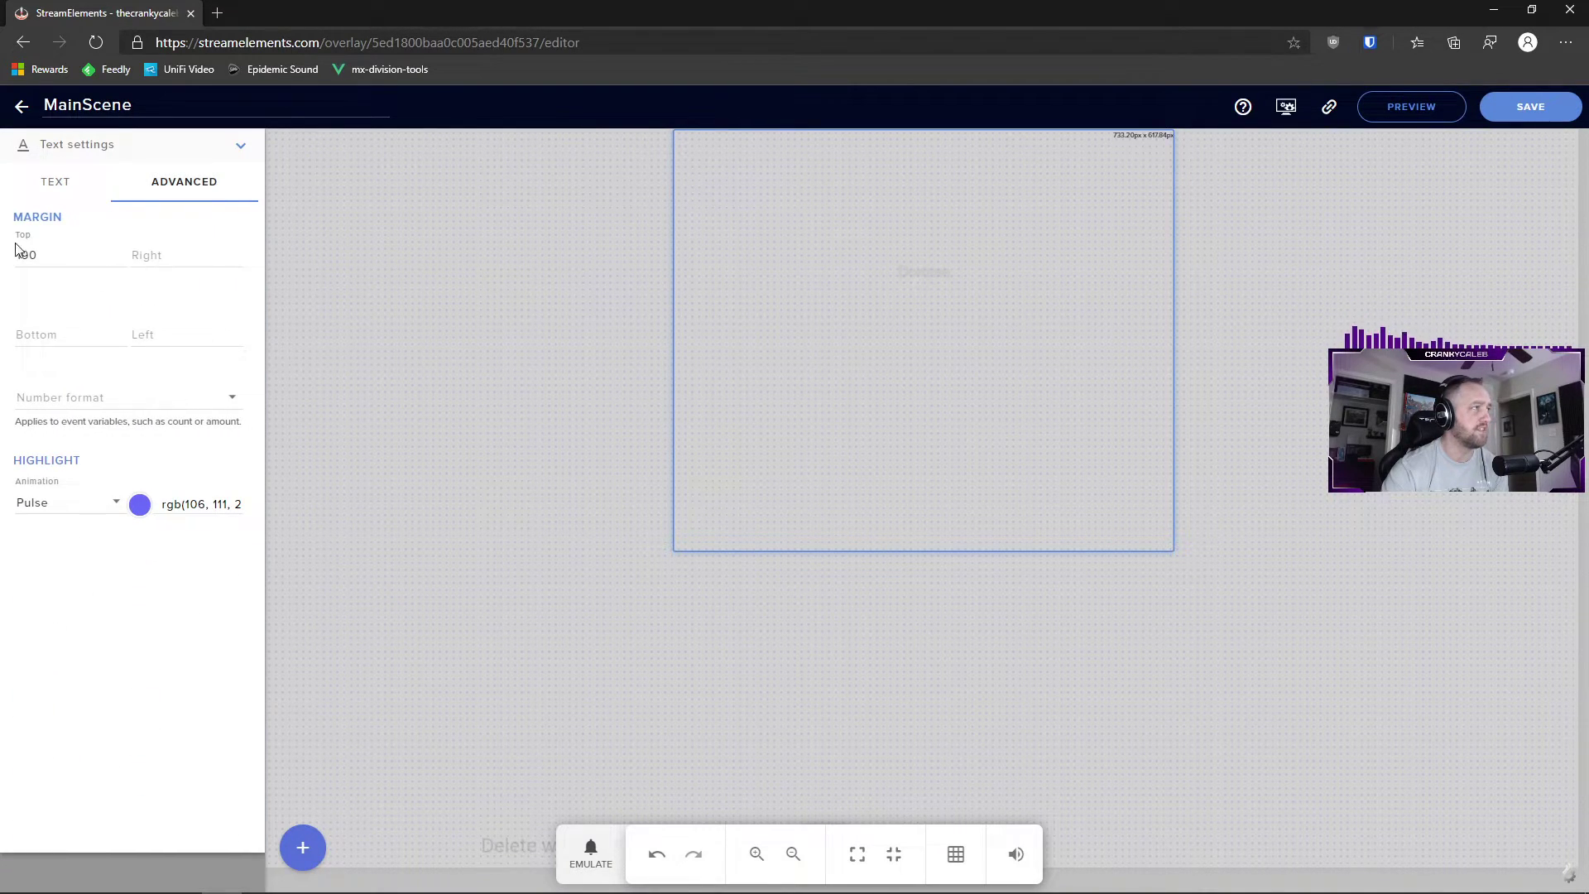
{"action": "left_click", "coordinate": [240, 147]}
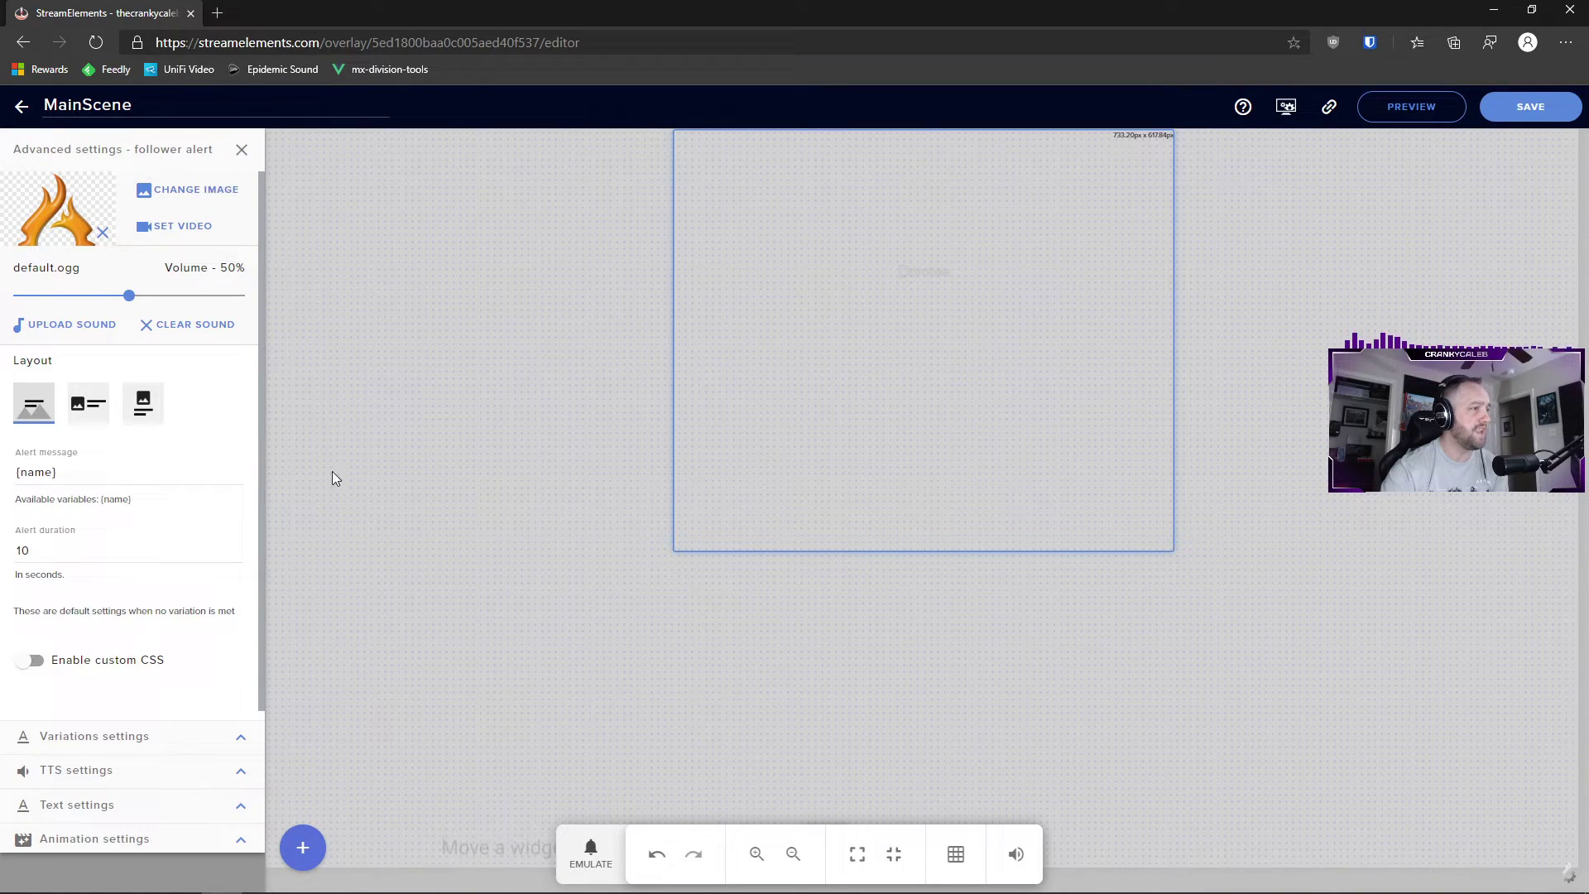
{"action": "left_click", "coordinate": [240, 150]}
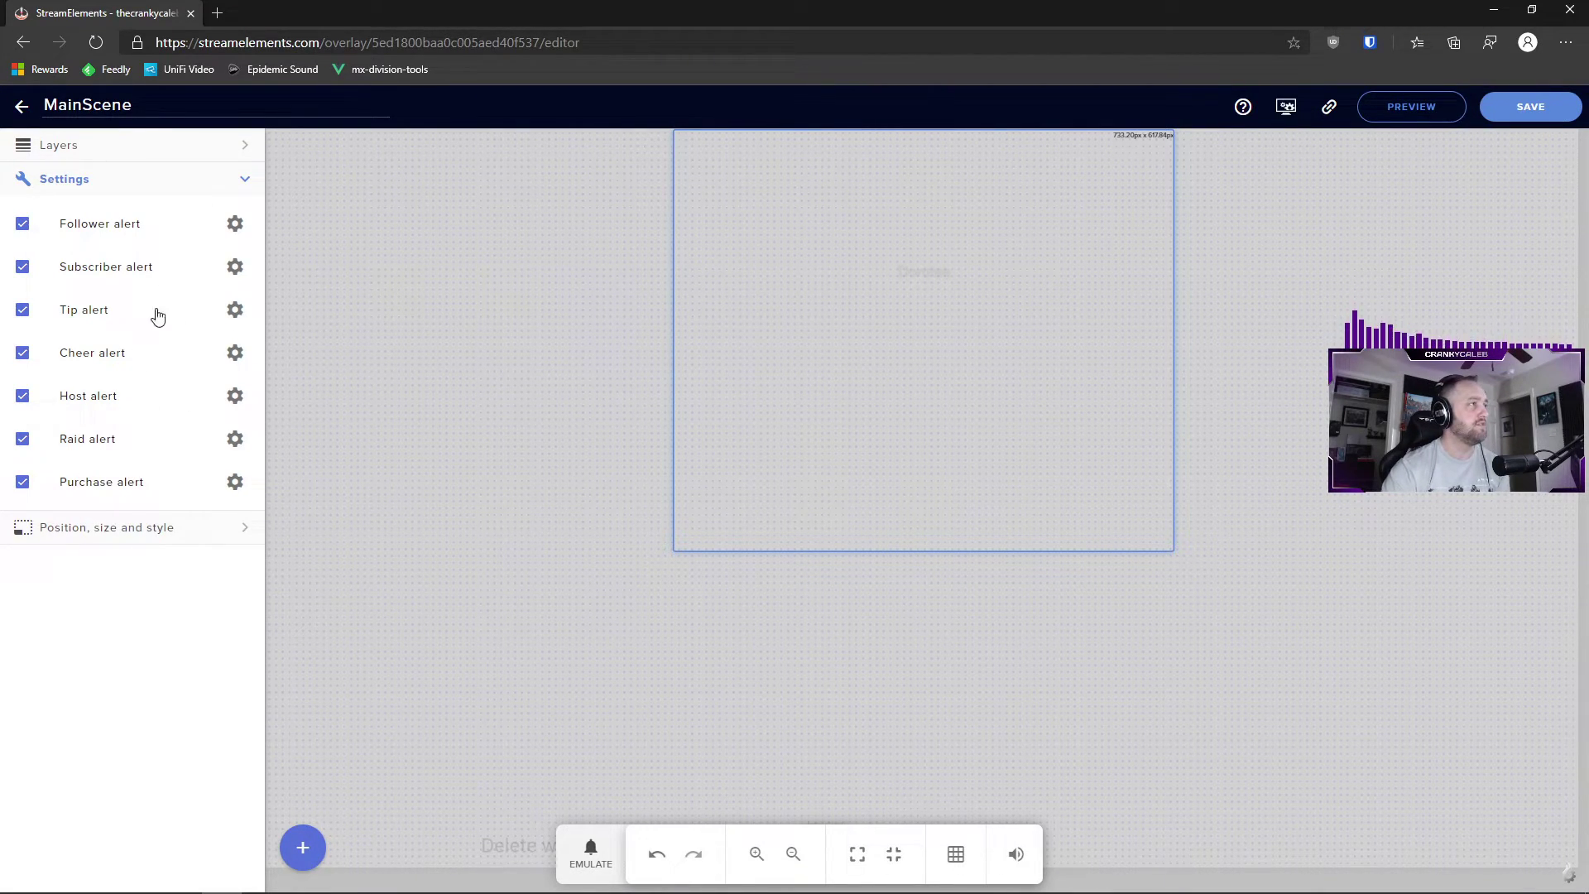
Open the subscriber alert's variations and bring up the Resubscriber variation for editing
{"action": "left_click", "coordinate": [235, 267]}
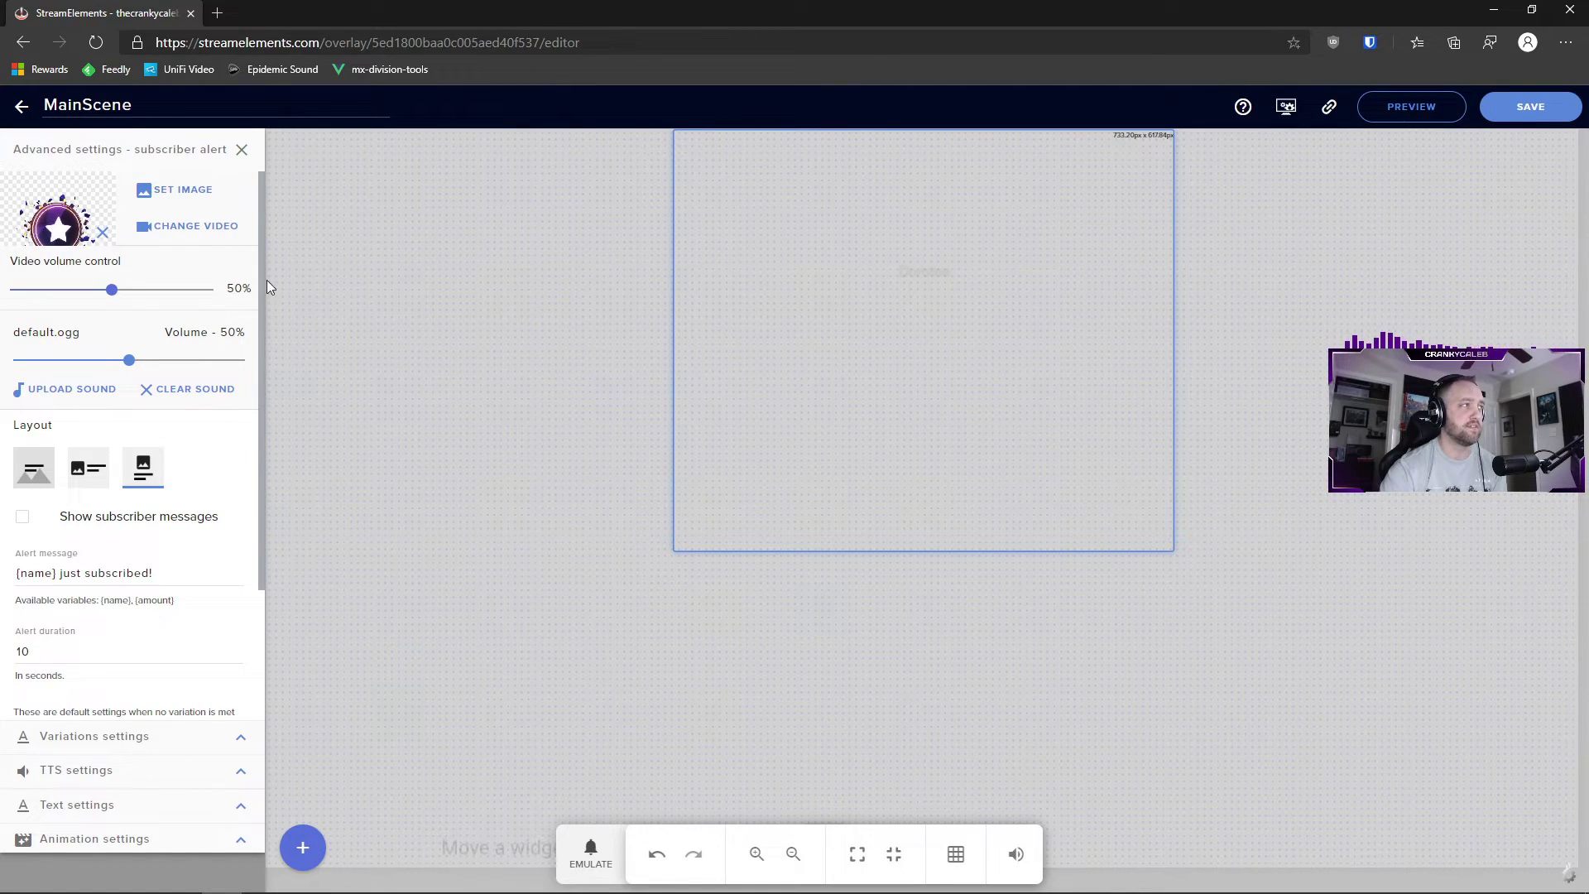
{"action": "mouse_move", "coordinate": [261, 270]}
{"action": "left_mouse_down"}
{"action": "mouse_move", "coordinate": [251, 419]}
{"action": "mouse_move", "coordinate": [250, 261]}
{"action": "left_mouse_up"}
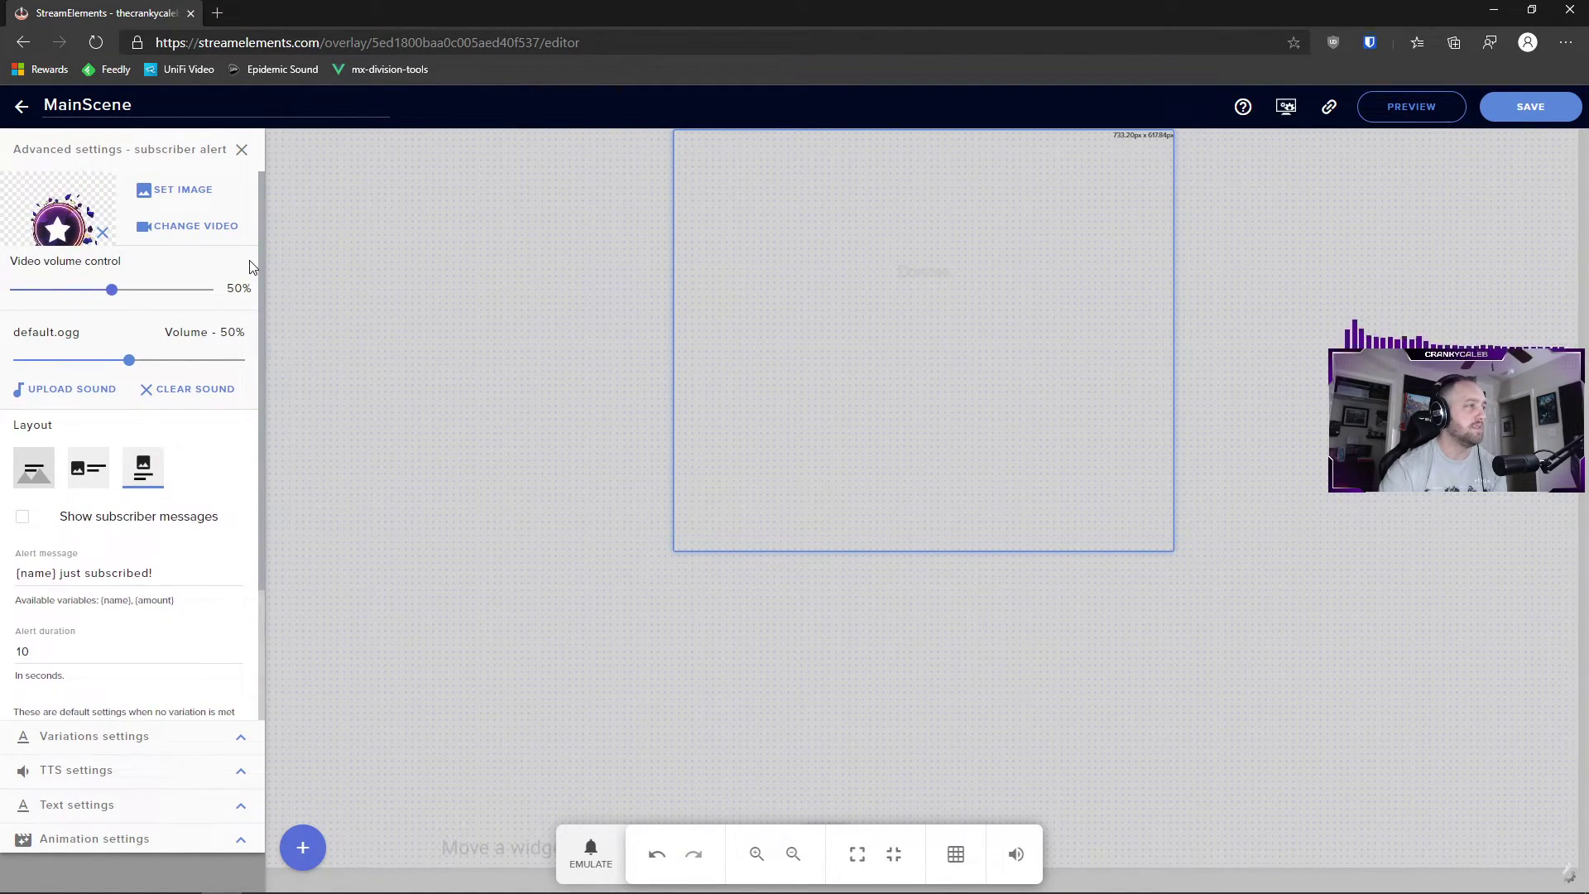
{"action": "left_click", "coordinate": [240, 742]}
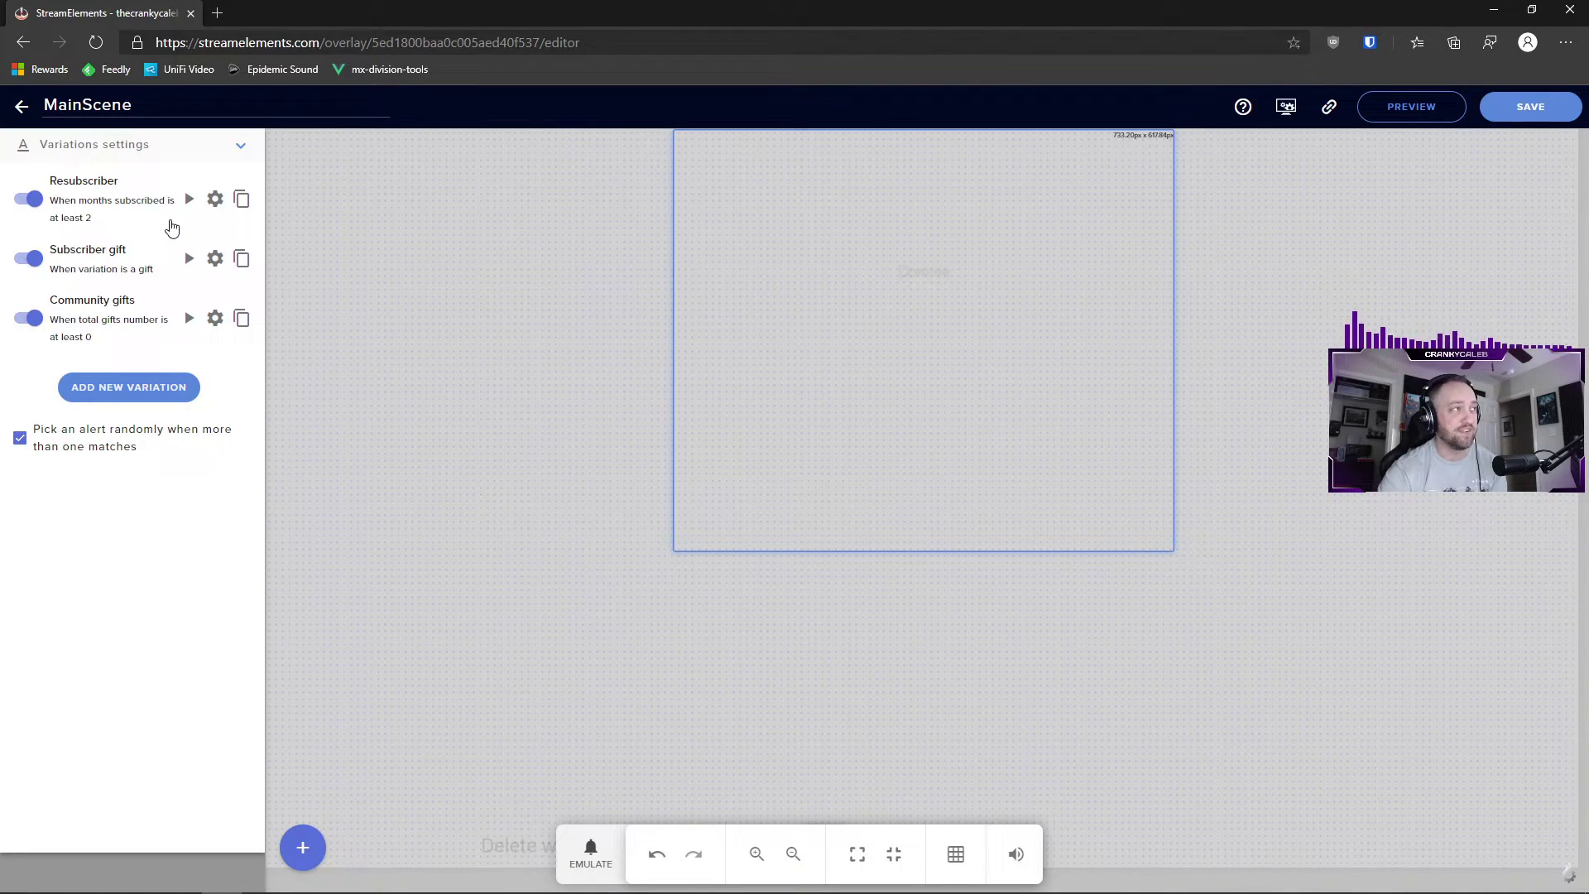
{"action": "left_click", "coordinate": [217, 202]}
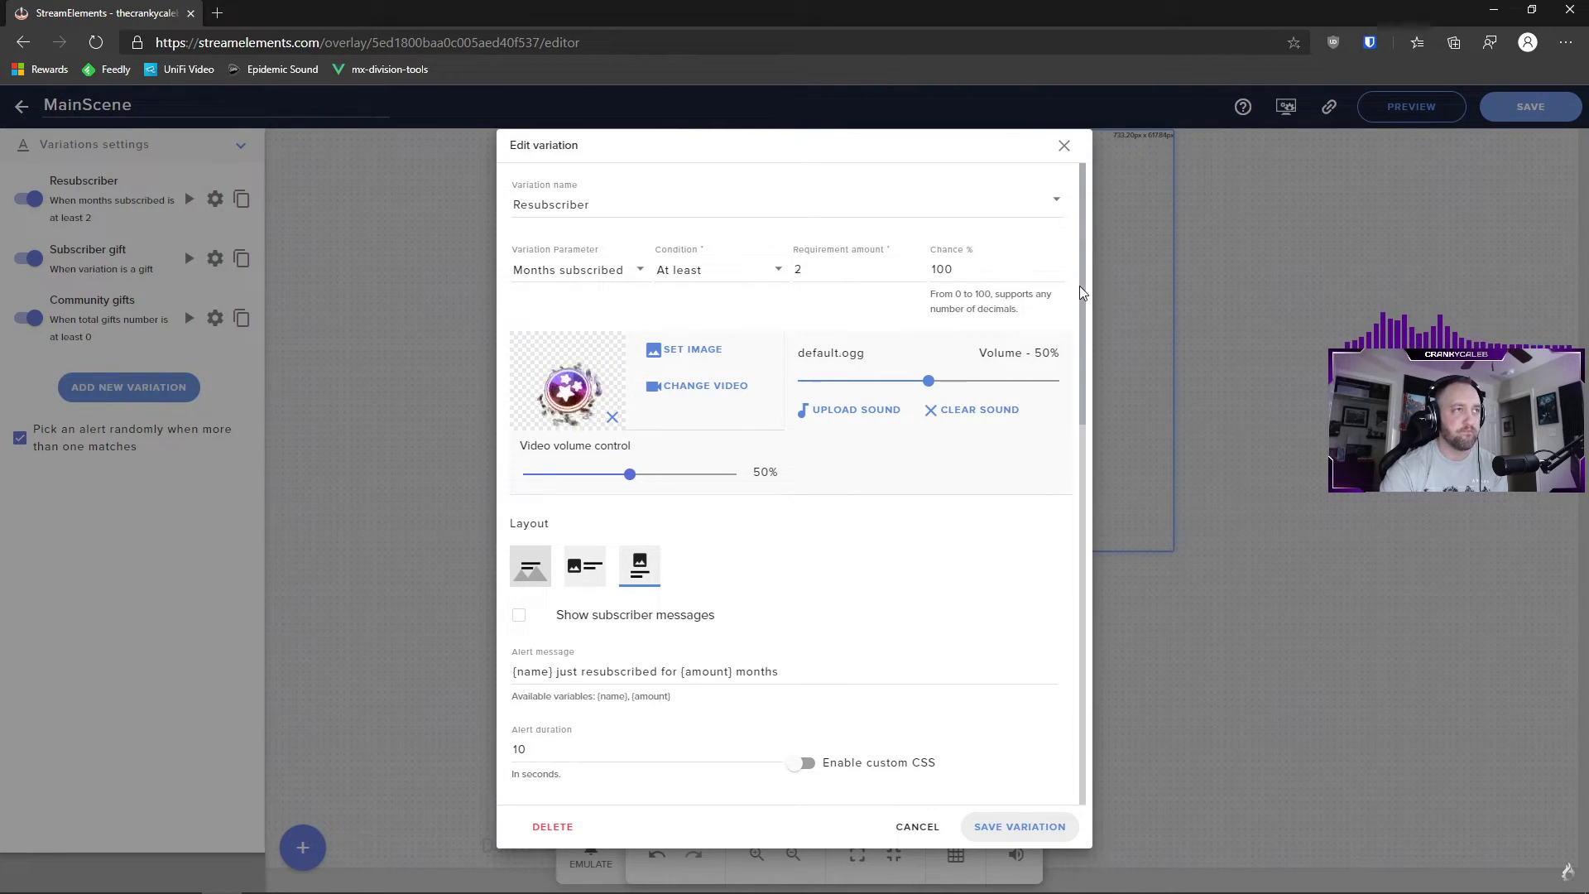
Look through the Resubscriber variation's condition, media, layout, alert message and duration settings
{"action": "left_click_drag", "start_coordinate": [1086, 278], "coordinate": [1075, 341]}
{"action": "scroll", "coordinate": [976, 319], "scroll_direction": "up", "scroll_amount": 2}
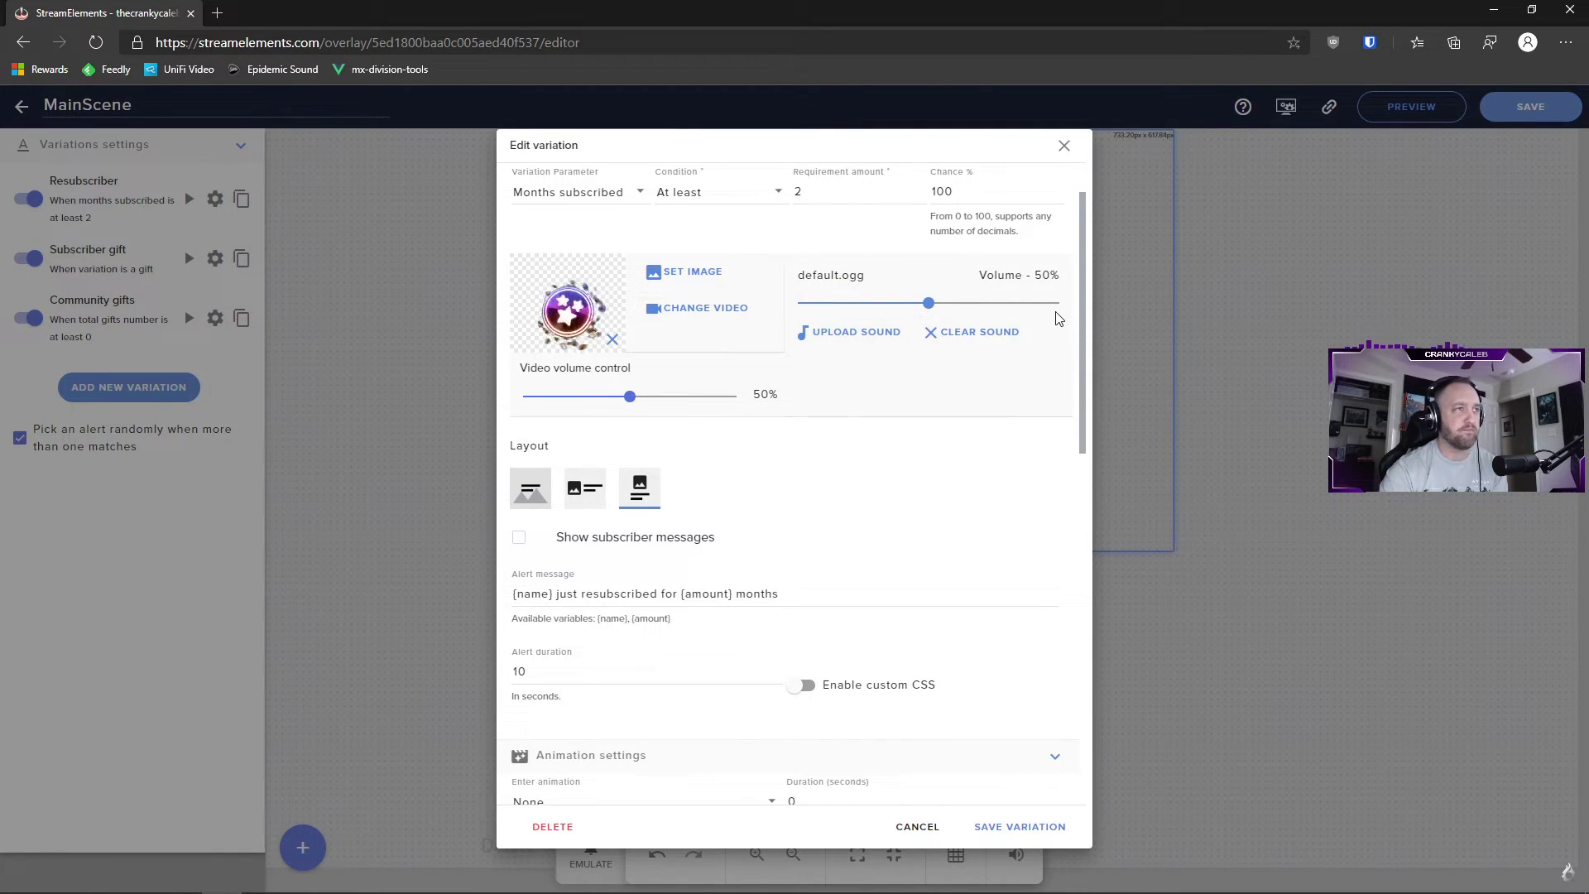
{"action": "left_click_drag", "start_coordinate": [1082, 303], "coordinate": [1081, 334]}
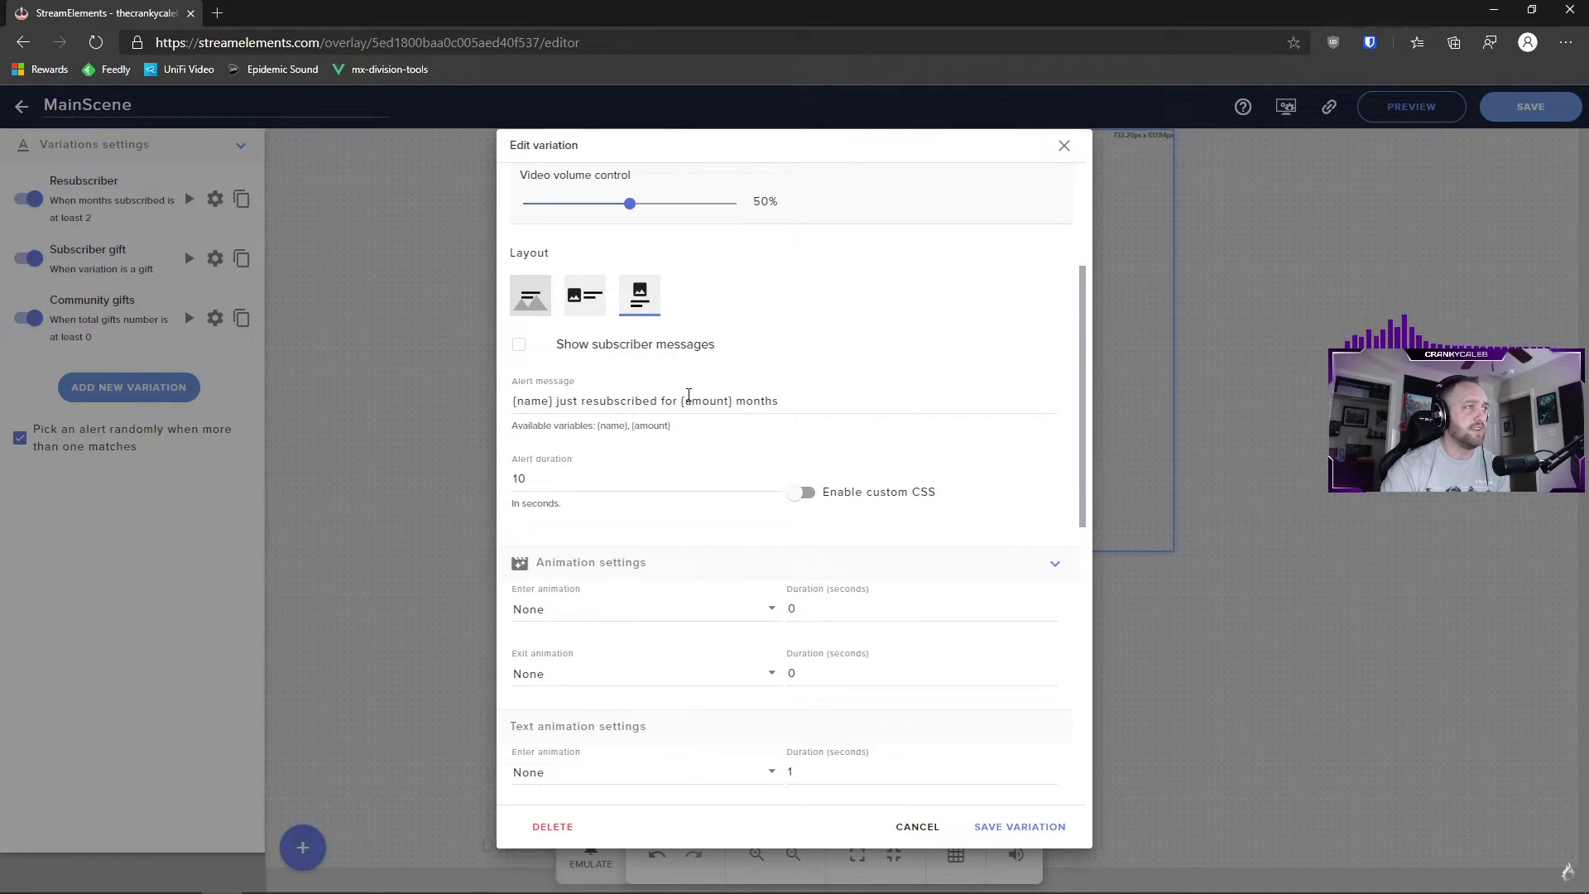
{"action": "left_click_drag", "start_coordinate": [1080, 347], "coordinate": [1083, 454]}
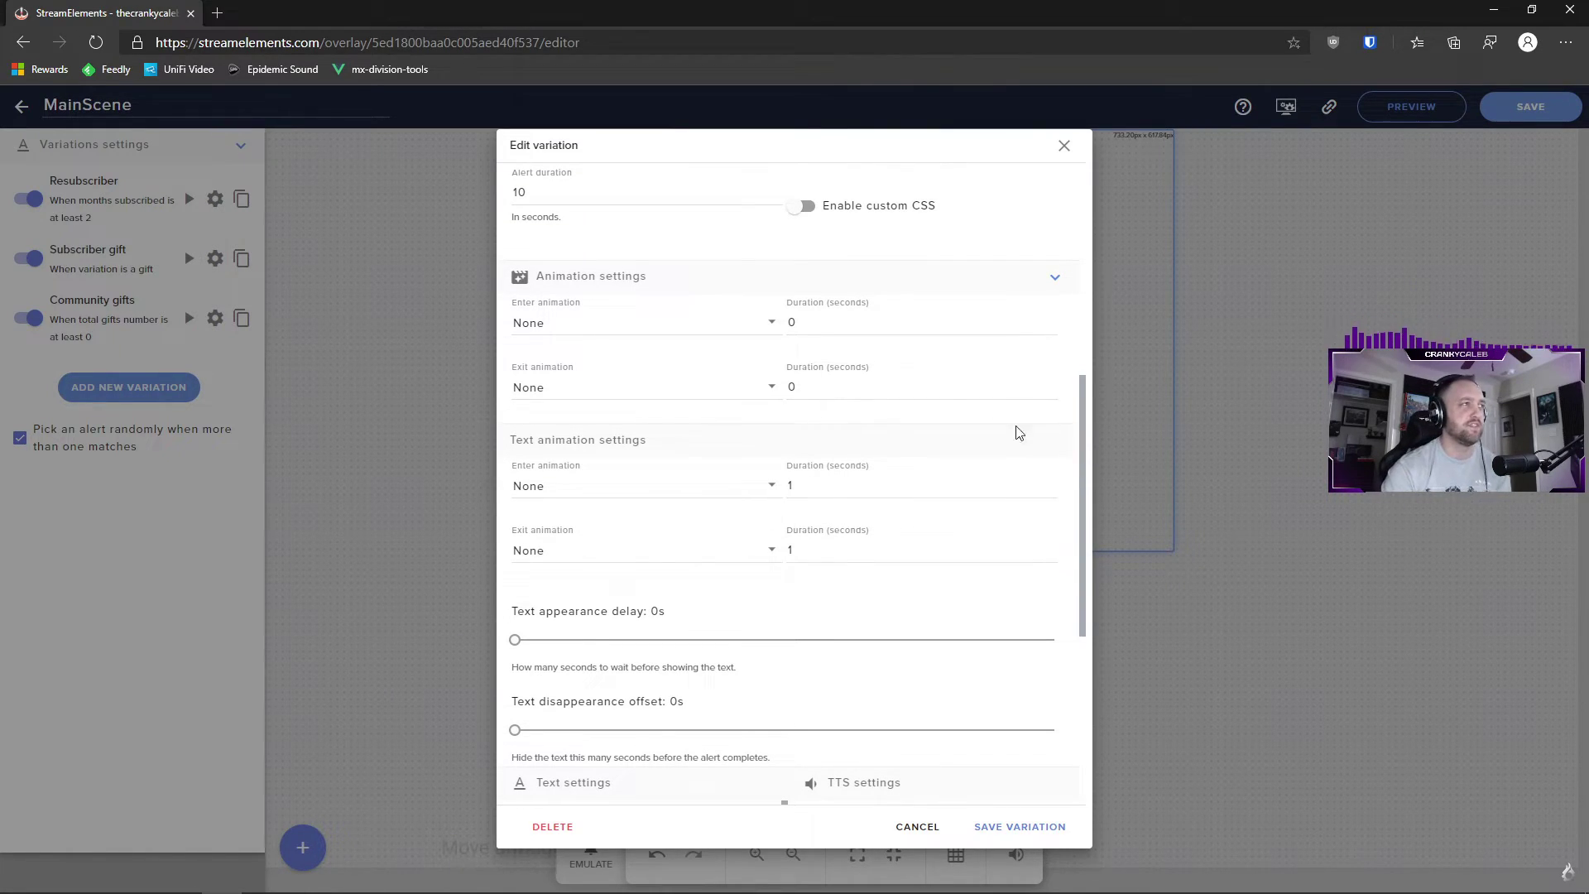
Browse the enter and exit animation options of the Resubscriber variation, keeping both at None
{"action": "left_click", "coordinate": [705, 332]}
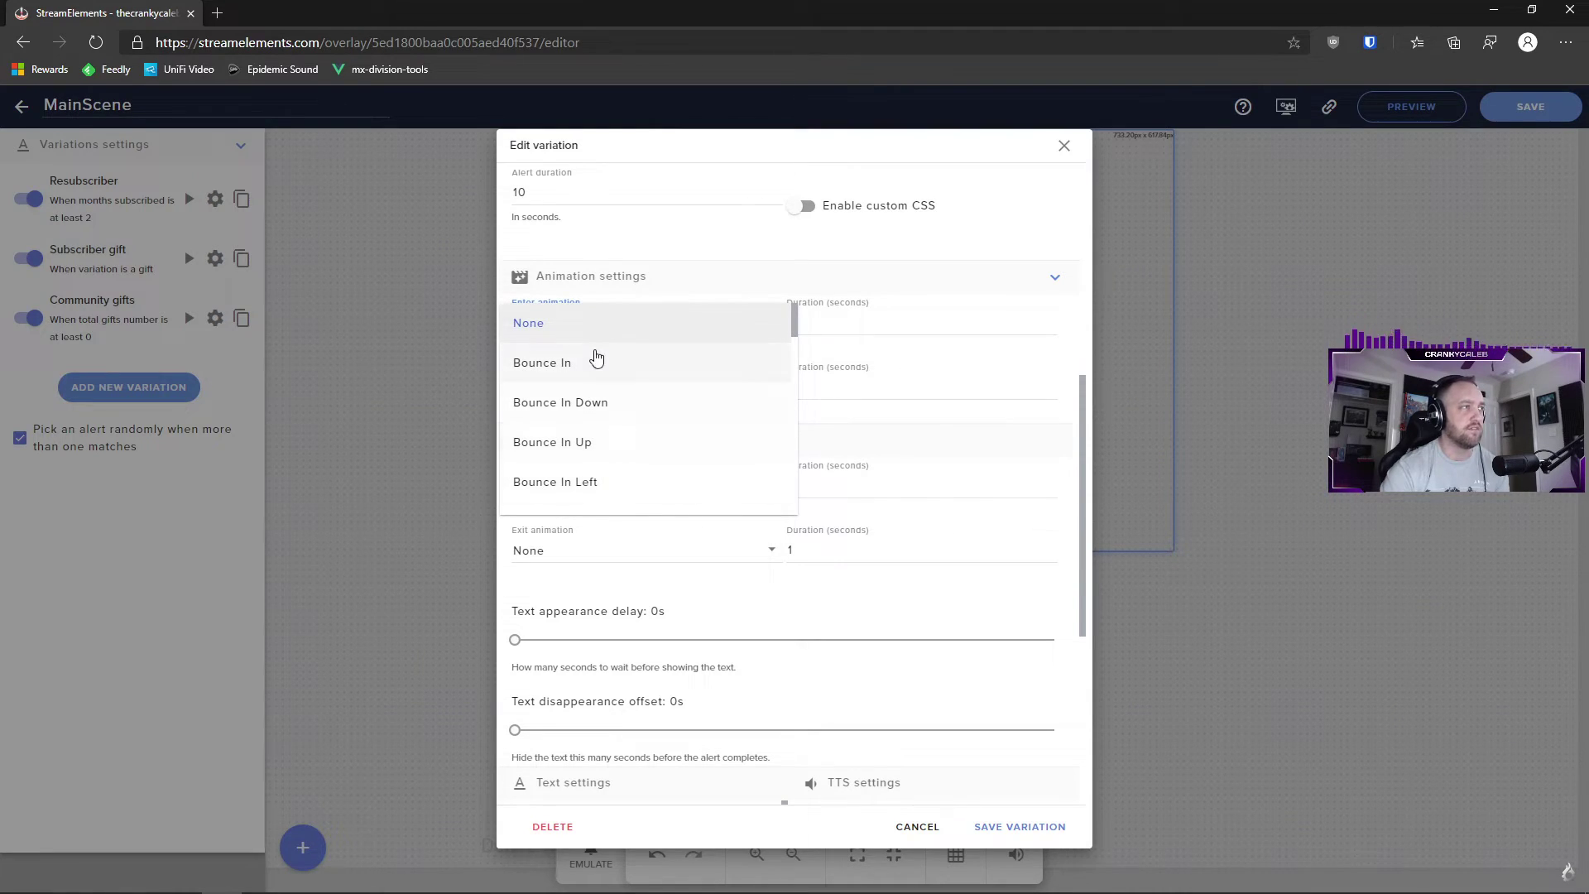
{"action": "left_click", "coordinate": [621, 331]}
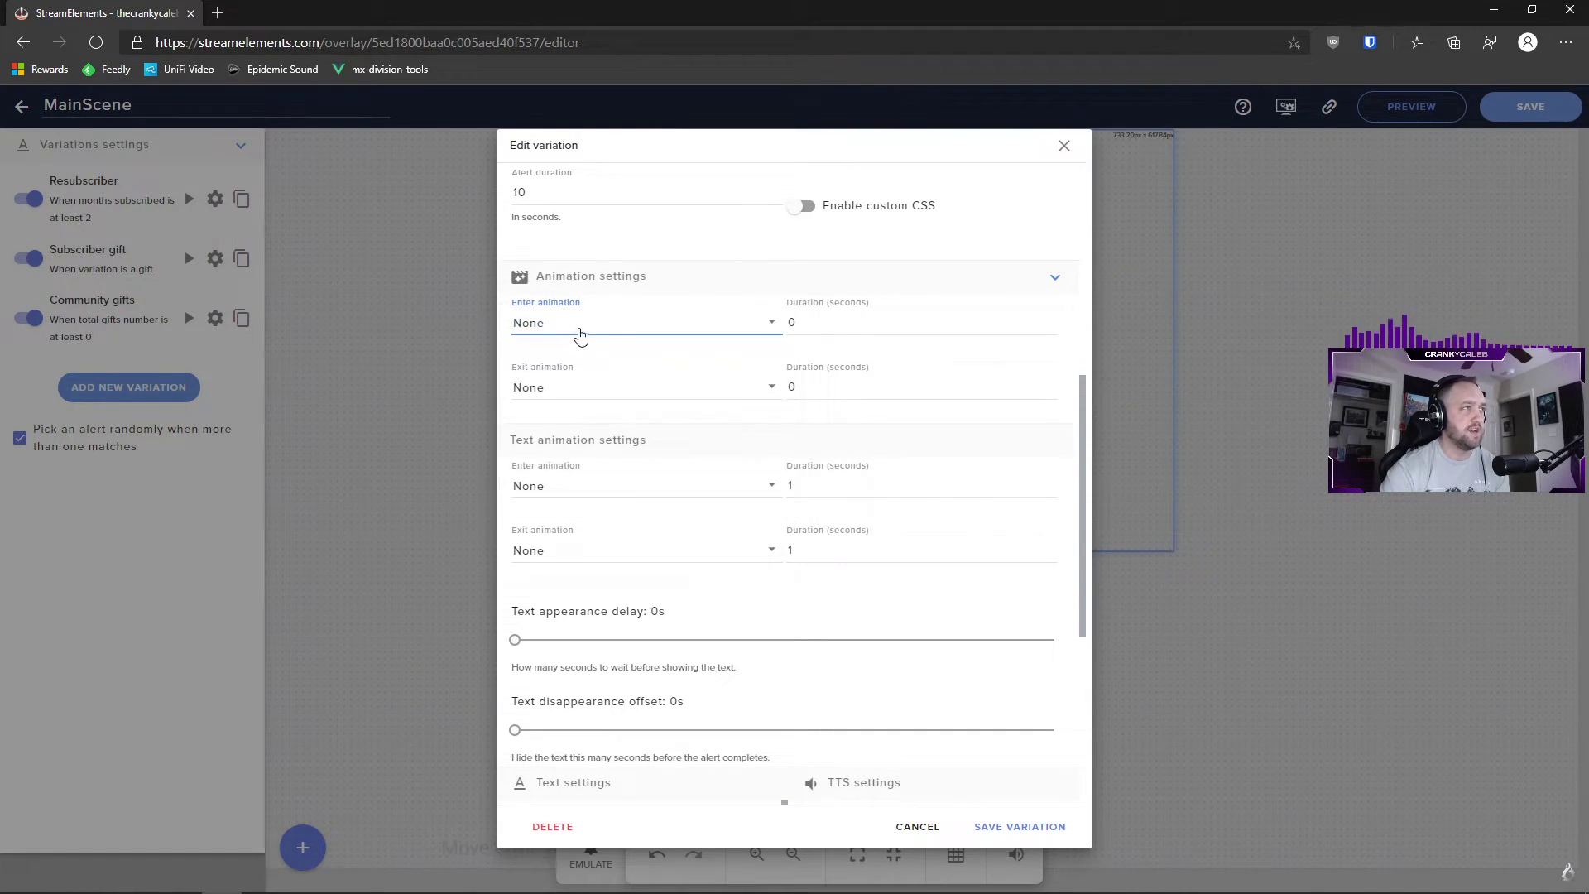
{"action": "left_click", "coordinate": [579, 397]}
{"action": "left_click", "coordinate": [580, 399]}
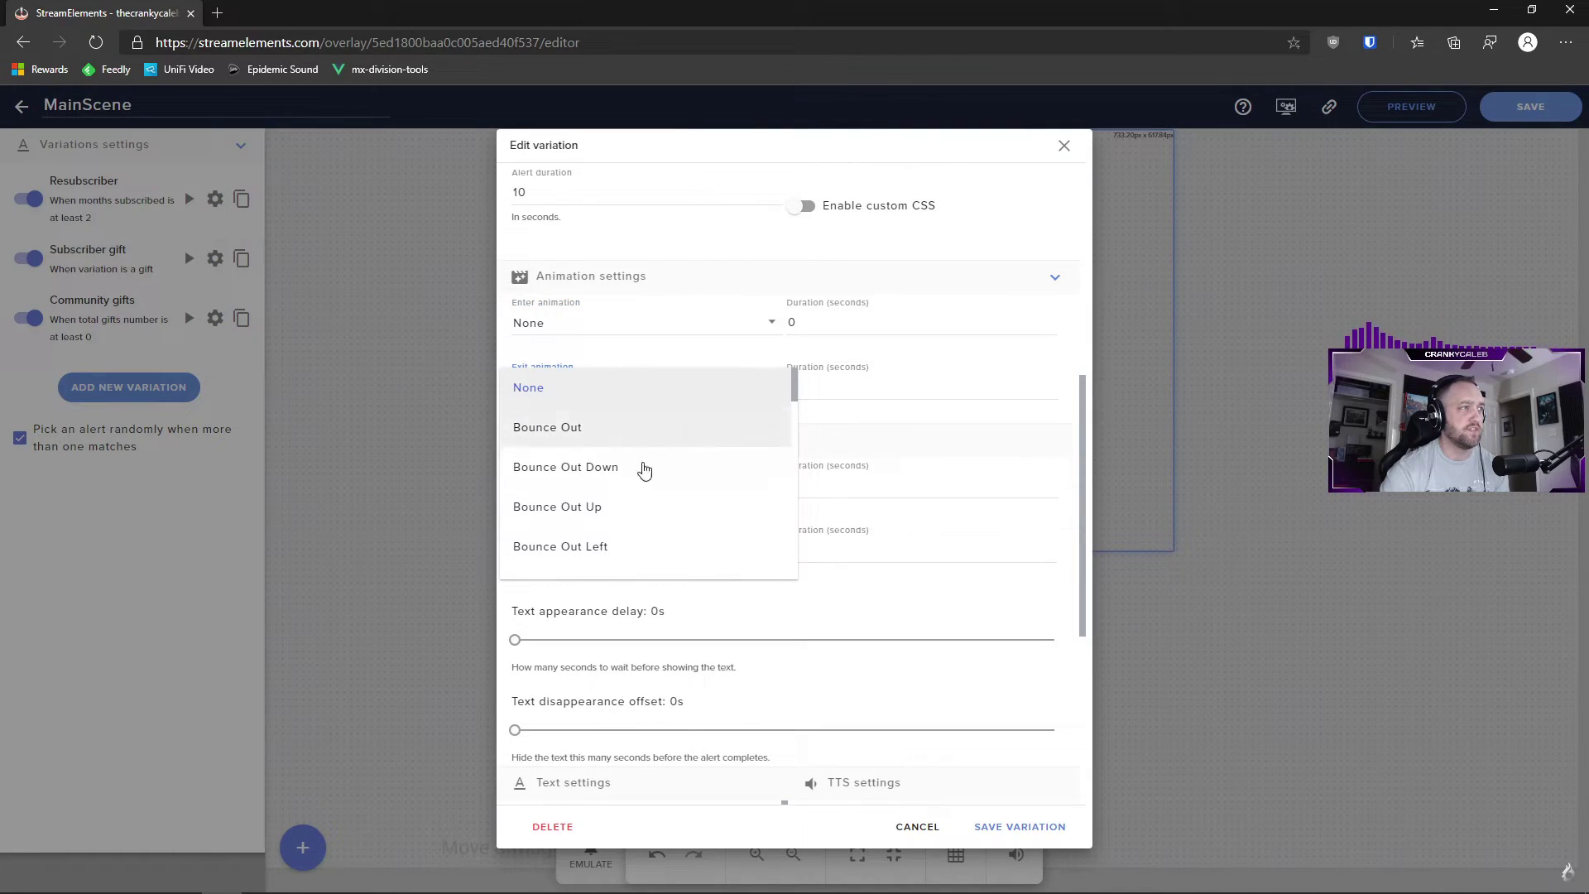
{"action": "scroll", "coordinate": [658, 475], "scroll_direction": "down", "scroll_amount": 2}
{"action": "scroll", "coordinate": [653, 474], "scroll_direction": "down", "scroll_amount": 3}
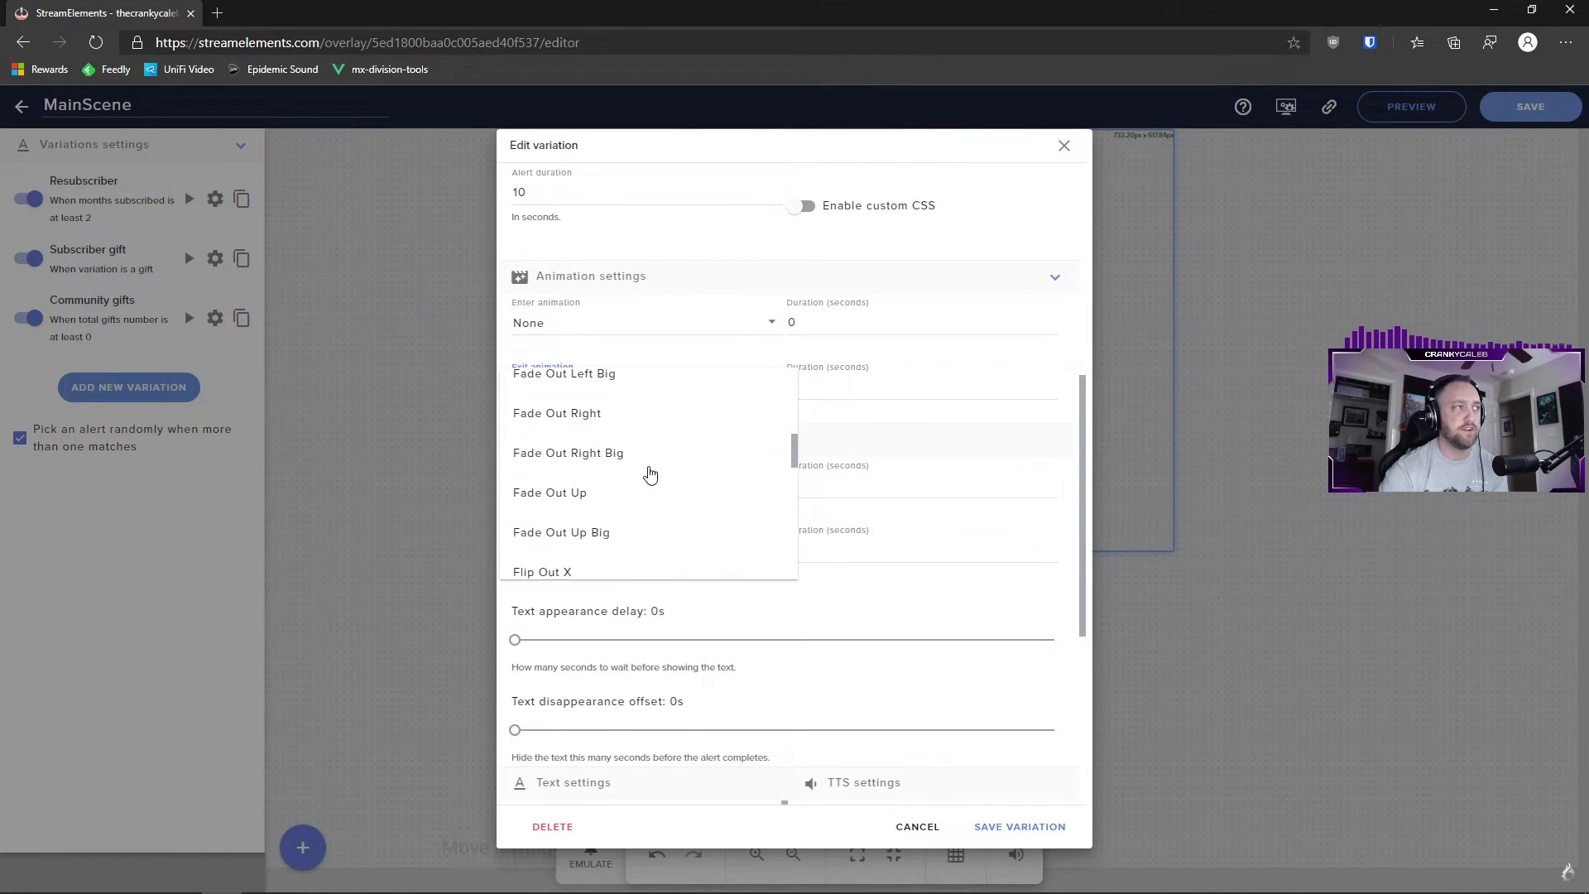
{"action": "scroll", "coordinate": [722, 497], "scroll_direction": "up", "scroll_amount": 4}
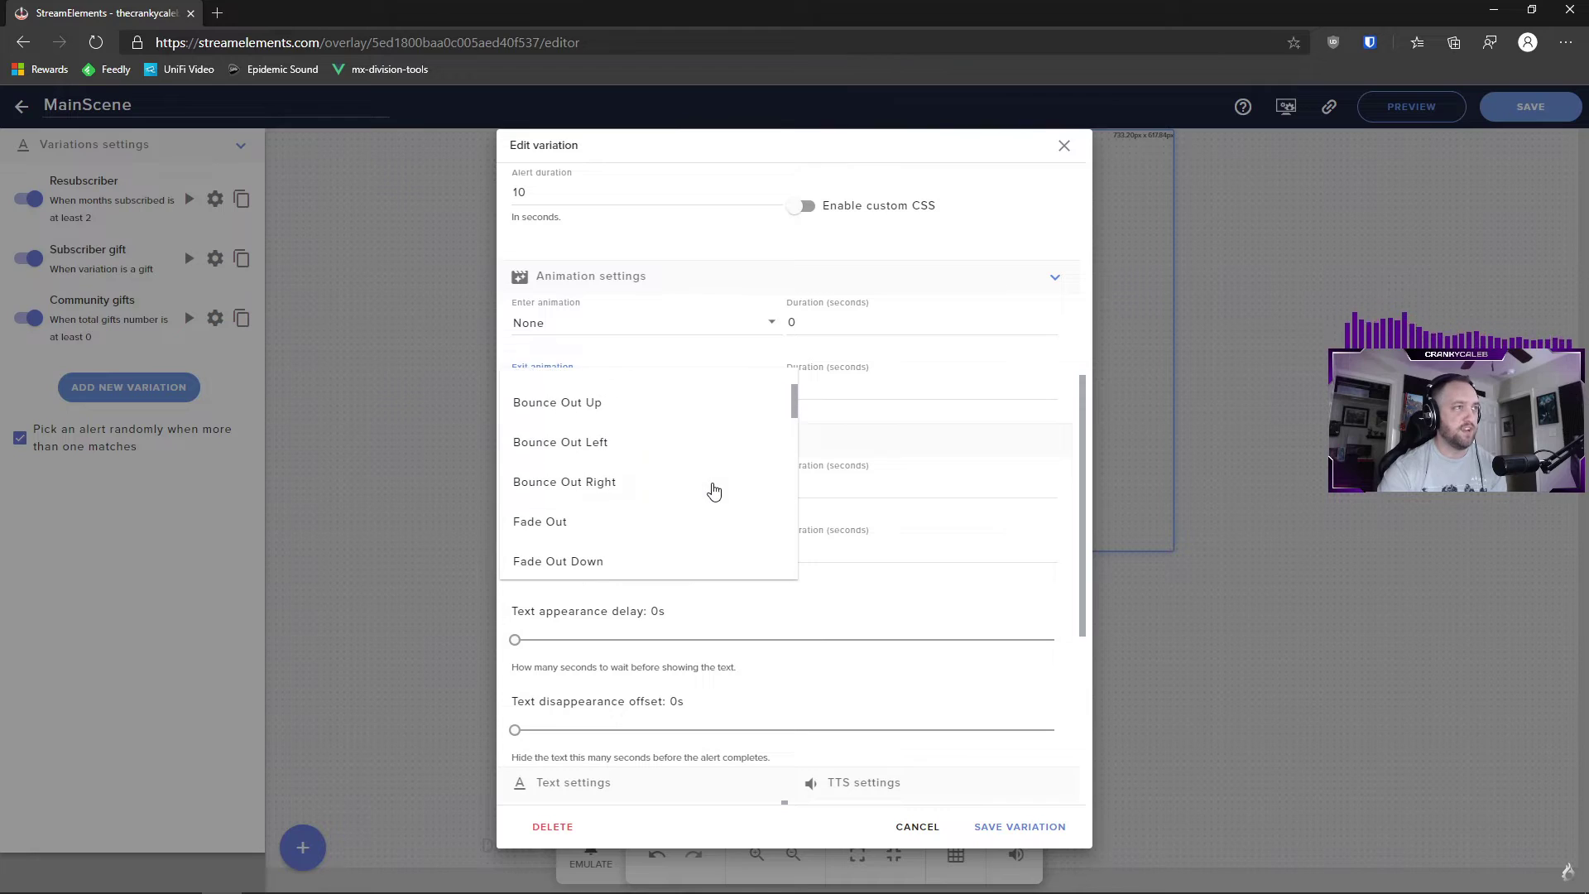
{"action": "left_click", "coordinate": [870, 293]}
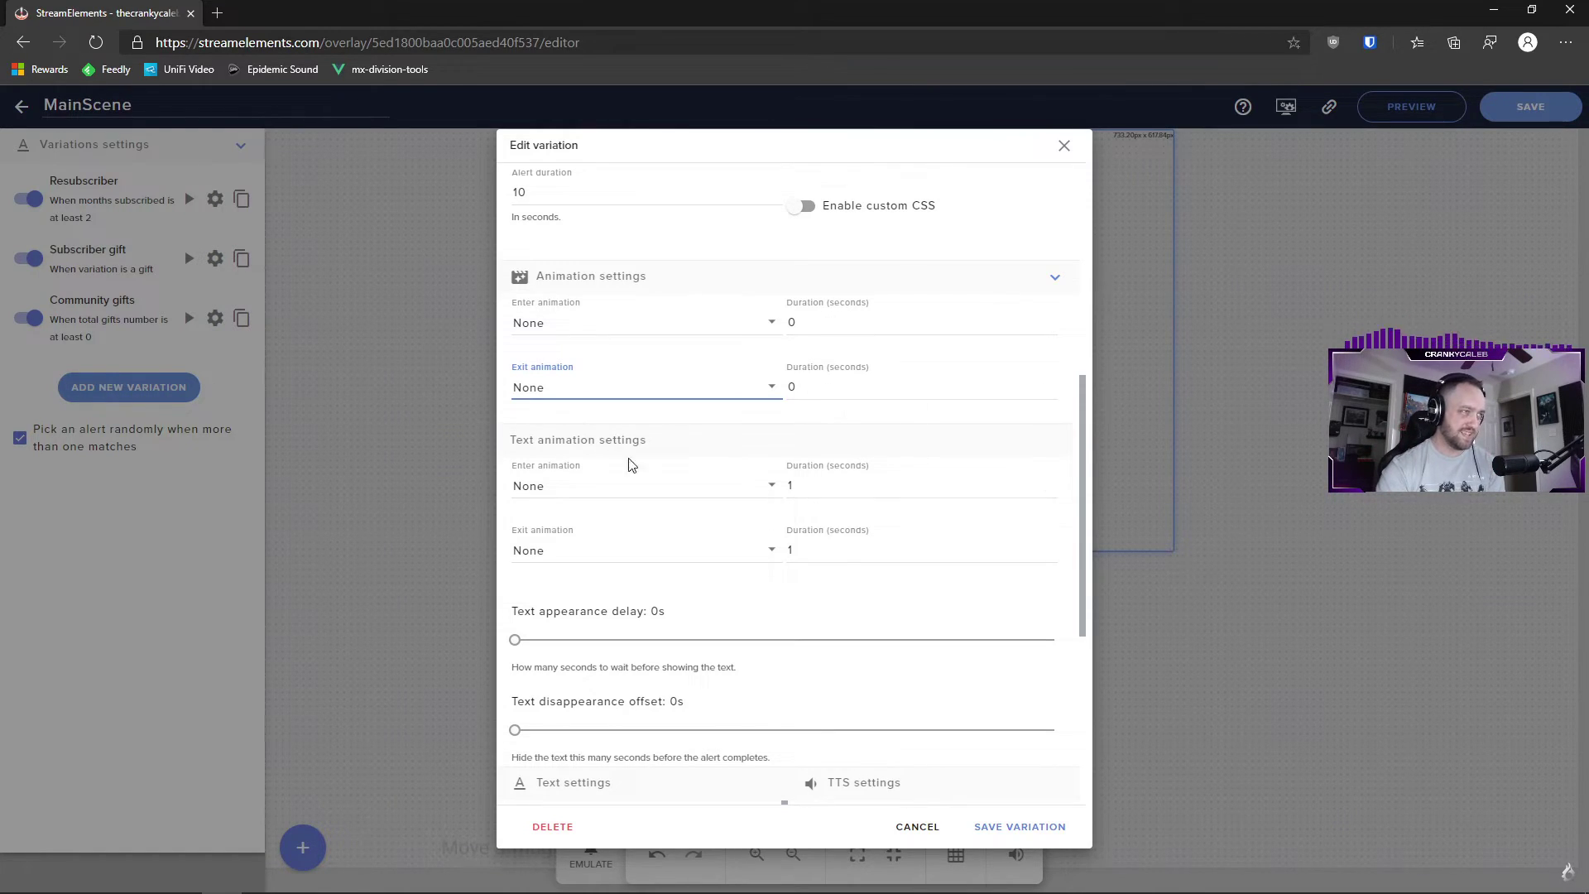
Browse the enter animation options for the Resubscriber variation's text, keeping None
{"action": "scroll", "coordinate": [1080, 457], "scroll_direction": "down", "scroll_amount": 2}
{"action": "left_click", "coordinate": [698, 291]}
{"action": "left_click", "coordinate": [698, 292]}
{"action": "scroll", "coordinate": [699, 419], "scroll_direction": "down", "scroll_amount": 4}
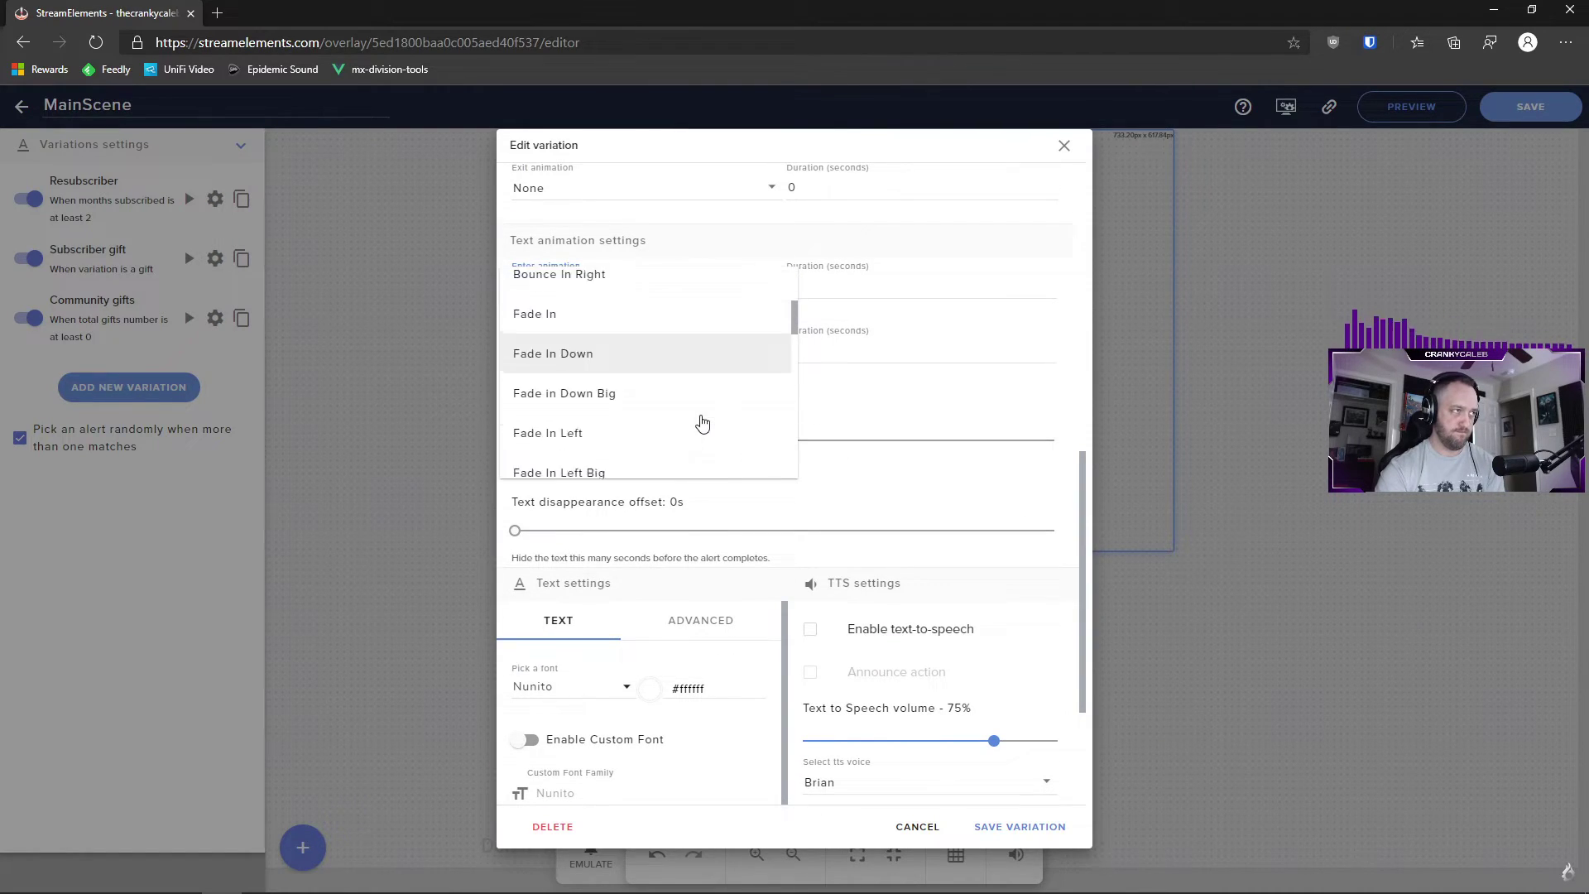
{"action": "scroll", "coordinate": [687, 405], "scroll_direction": "up", "scroll_amount": 2}
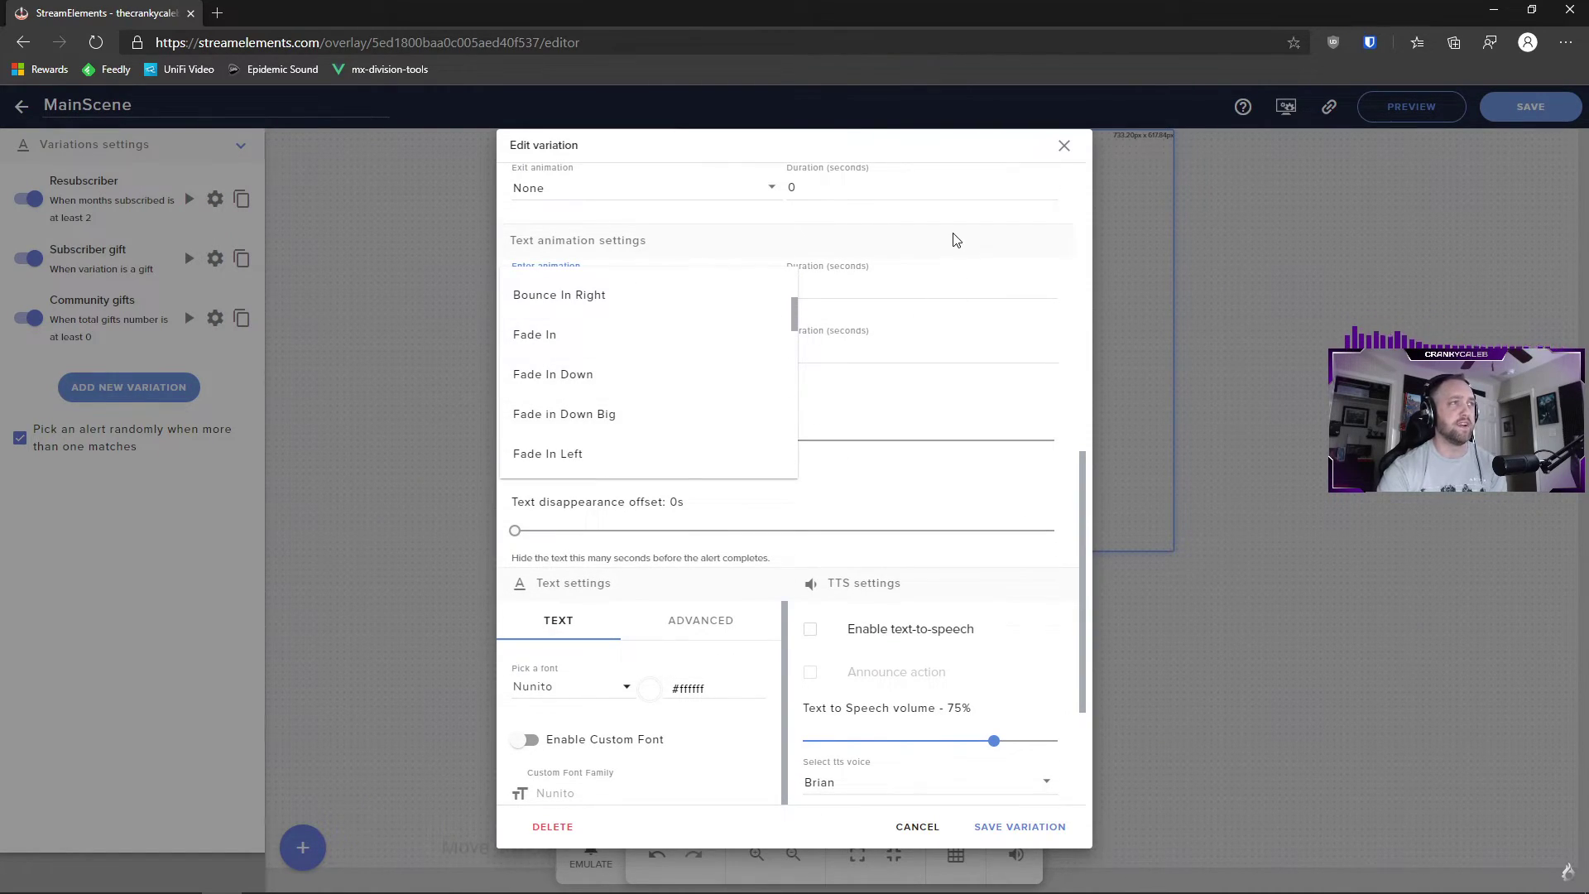
{"action": "left_click", "coordinate": [951, 271]}
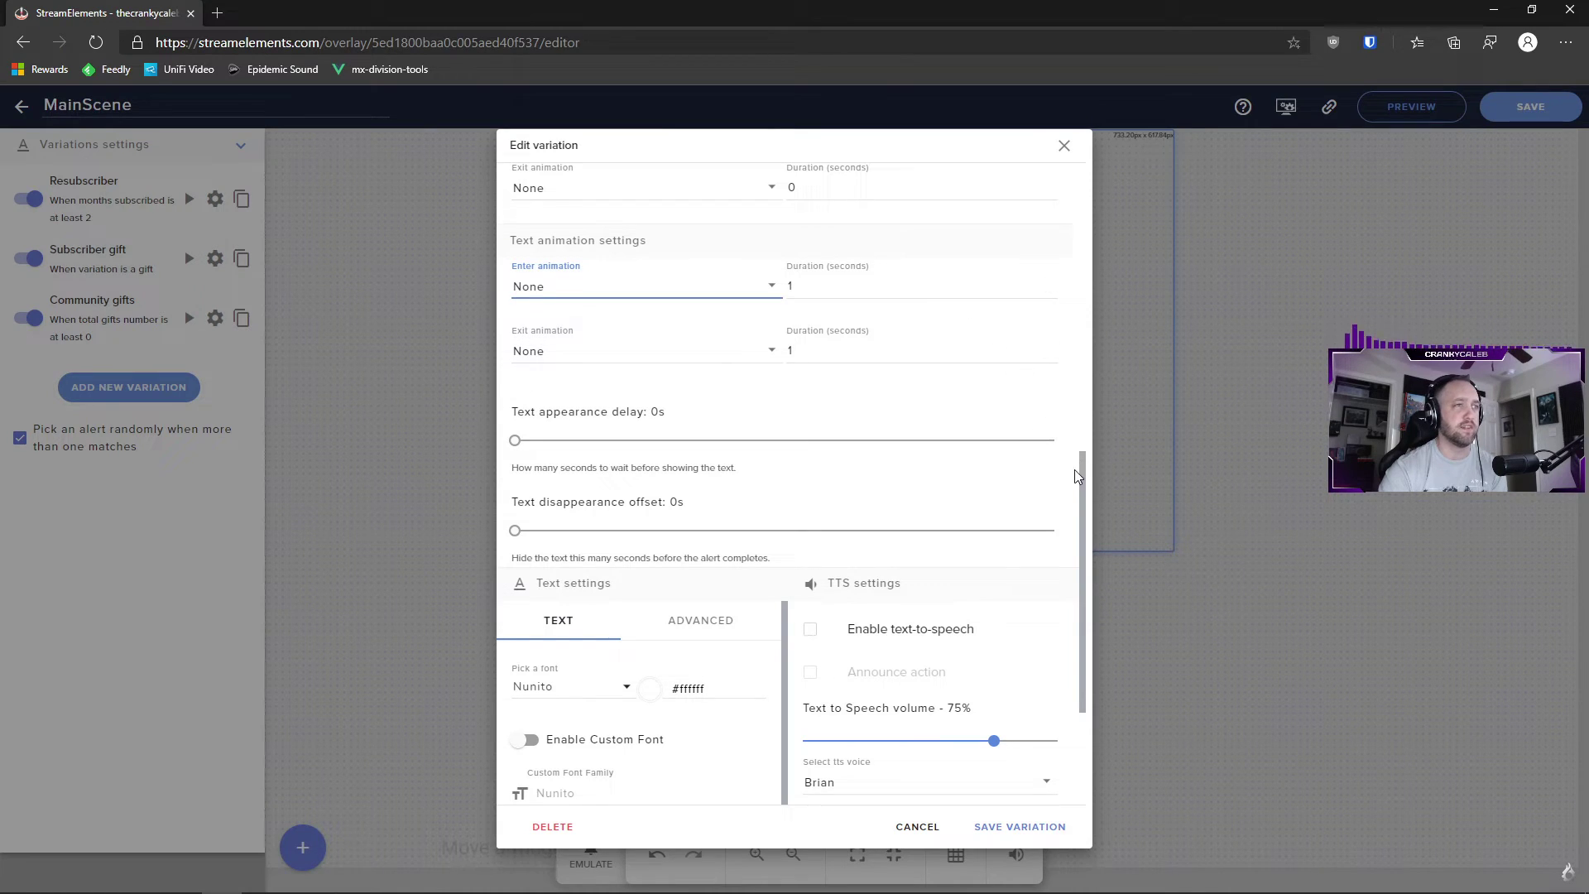
Examine the Resubscriber variation's text timing, text-to-speech and text settings, including the advanced top margin
{"action": "scroll", "coordinate": [1084, 479], "scroll_direction": "down", "scroll_amount": 2}
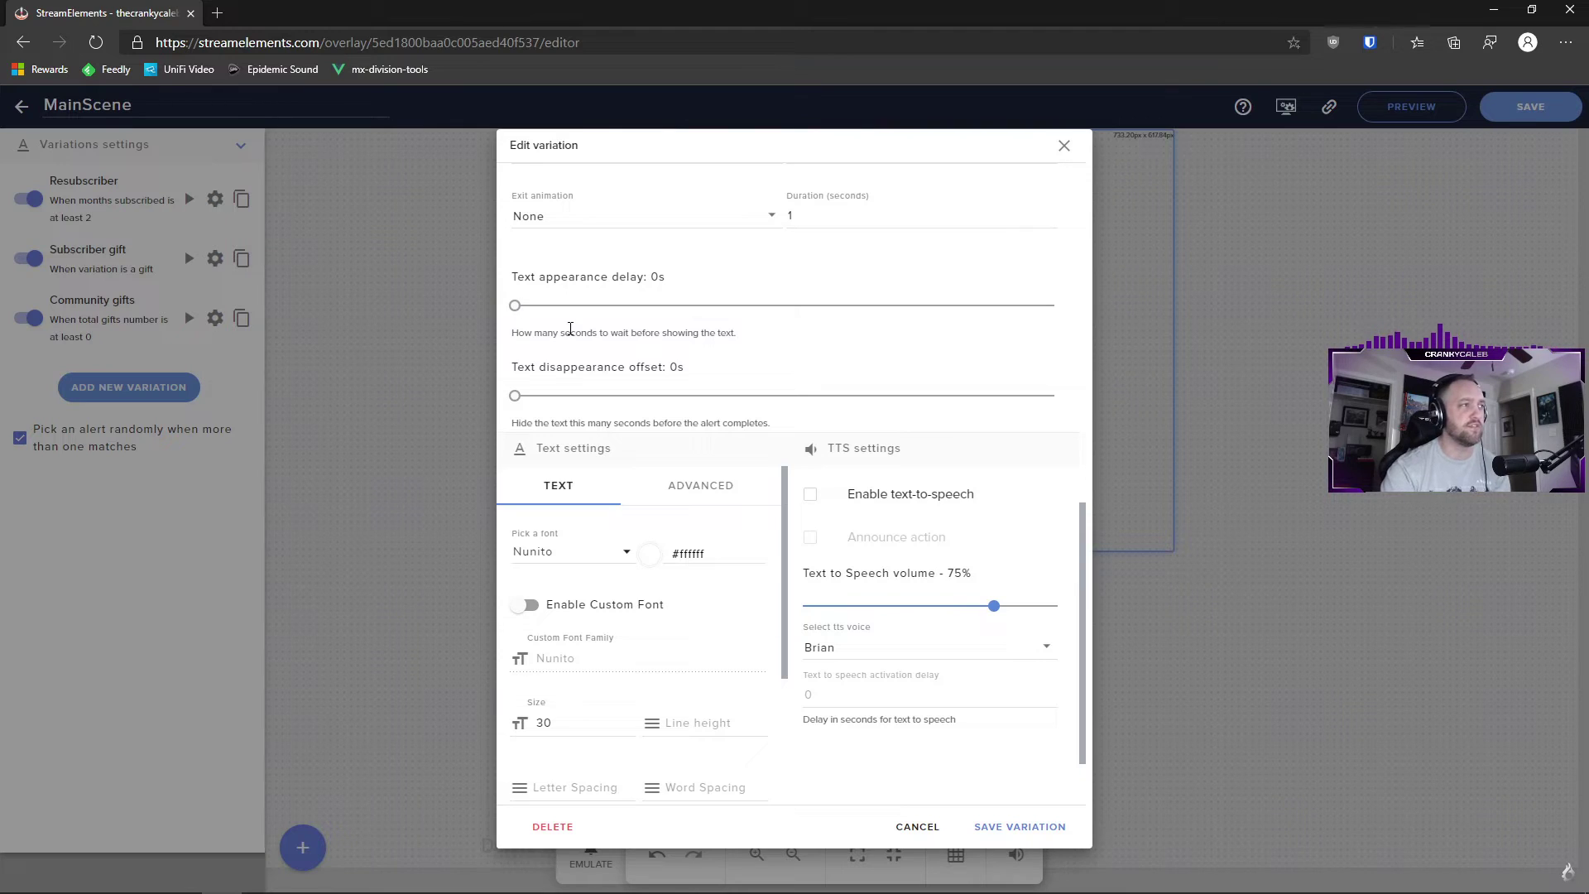
{"action": "left_click_drag", "start_coordinate": [1081, 566], "coordinate": [1087, 666]}
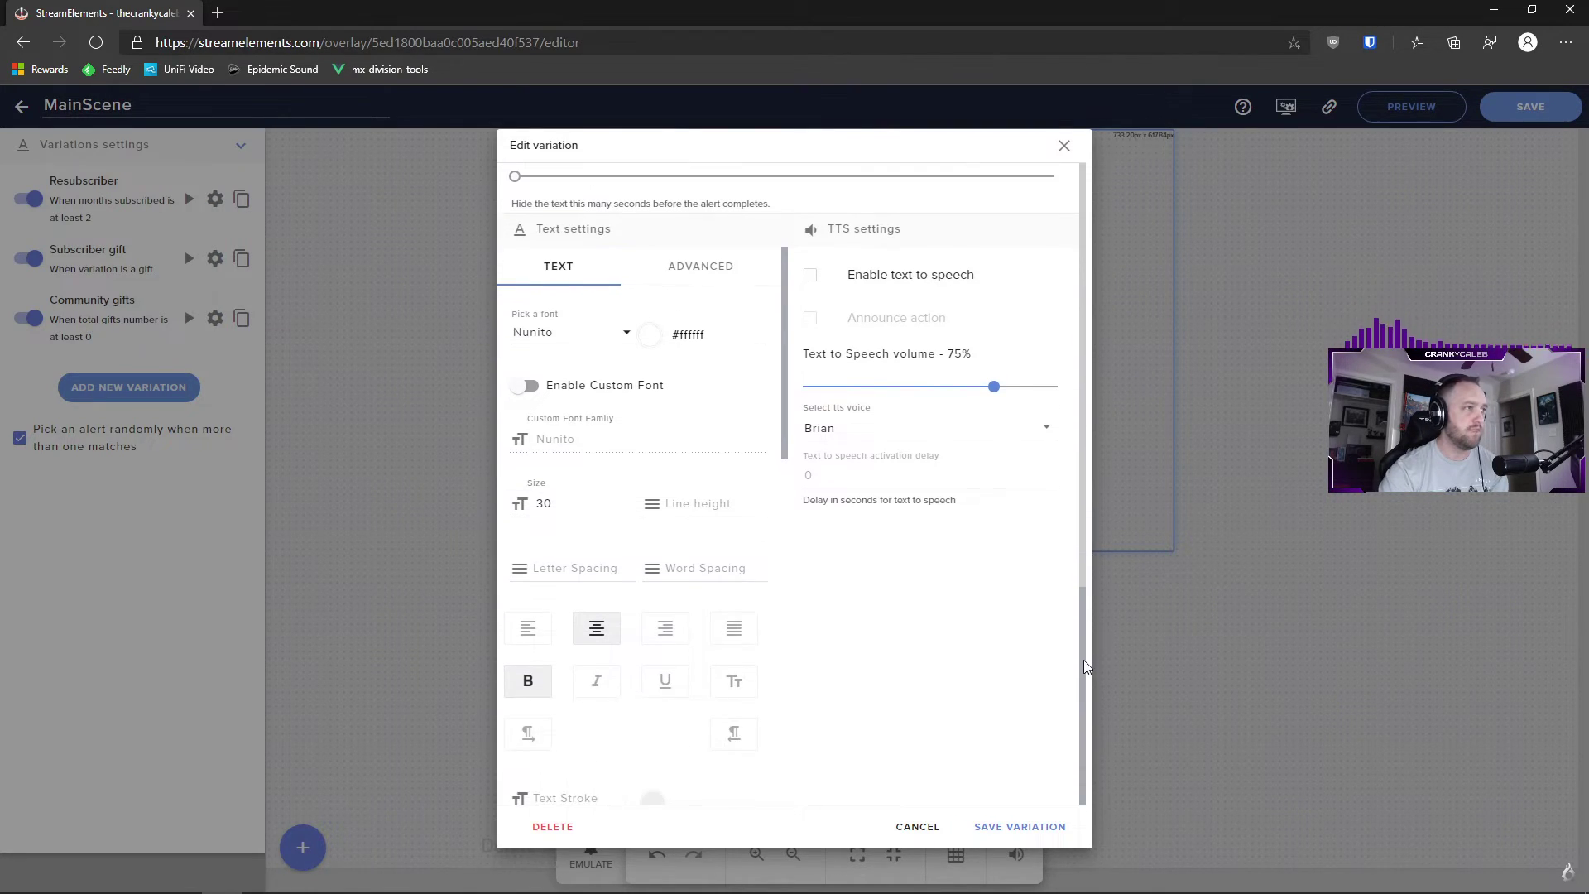
{"action": "left_click", "coordinate": [701, 274]}
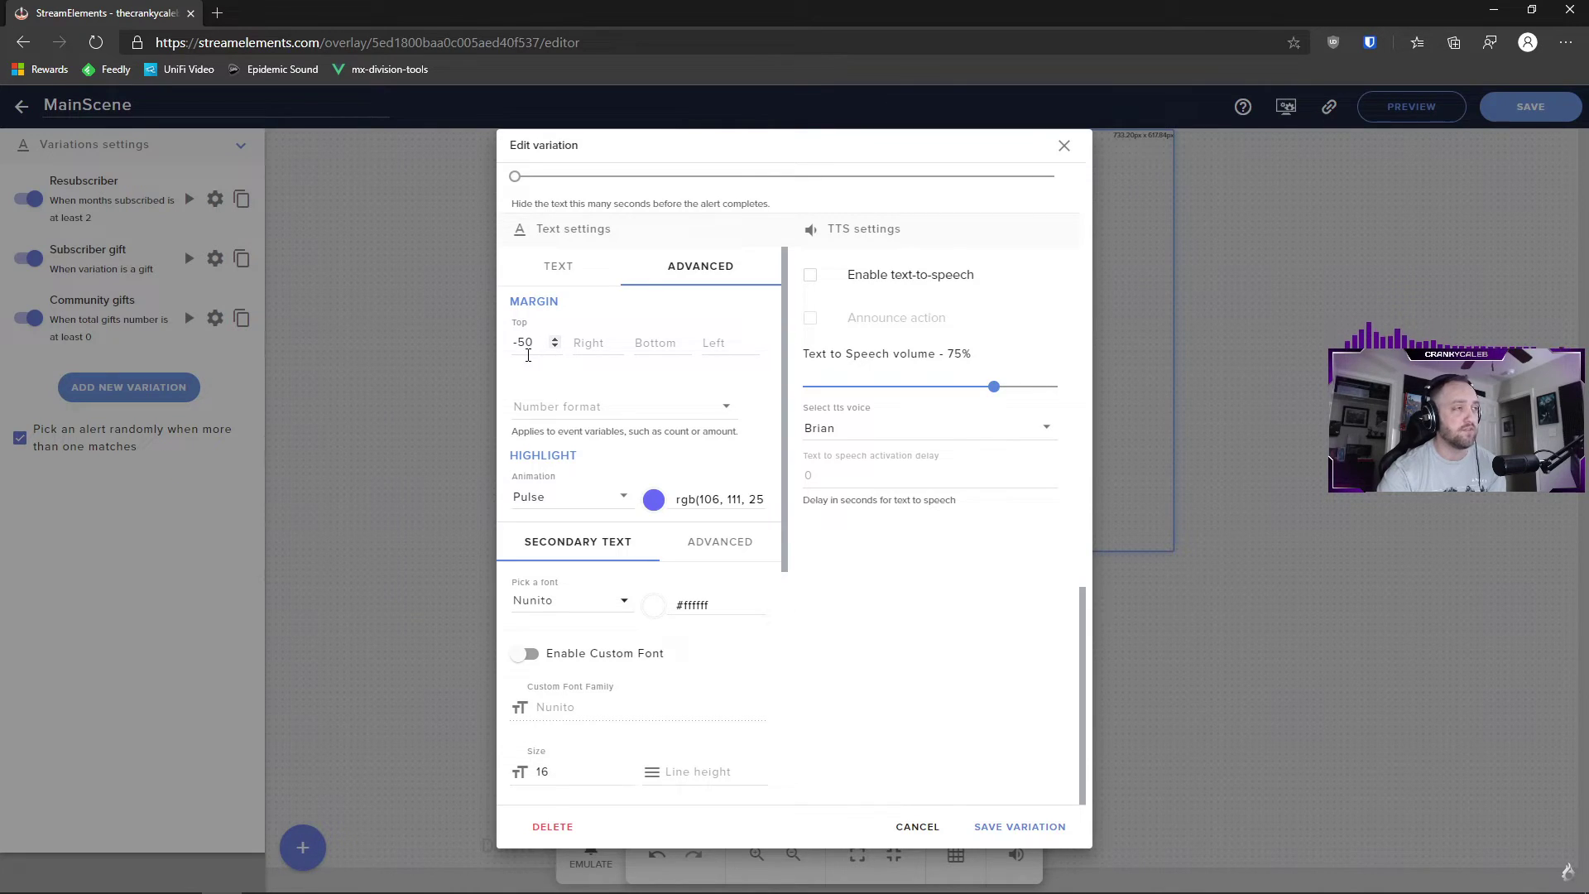
{"action": "double_click", "coordinate": [525, 344]}
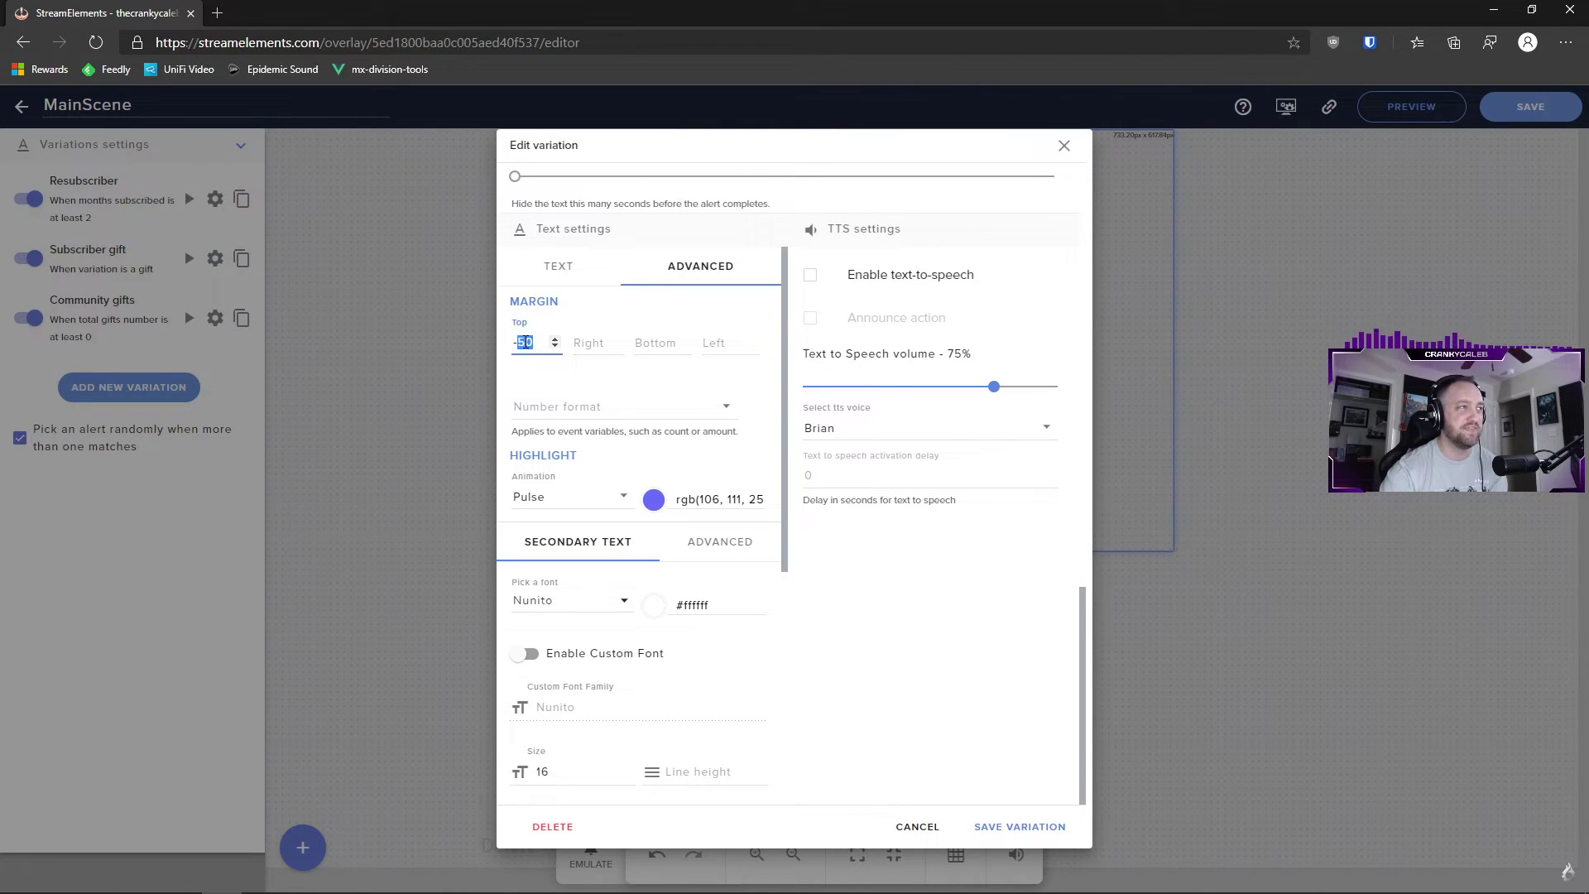
{"action": "triple_click", "coordinate": [521, 342]}
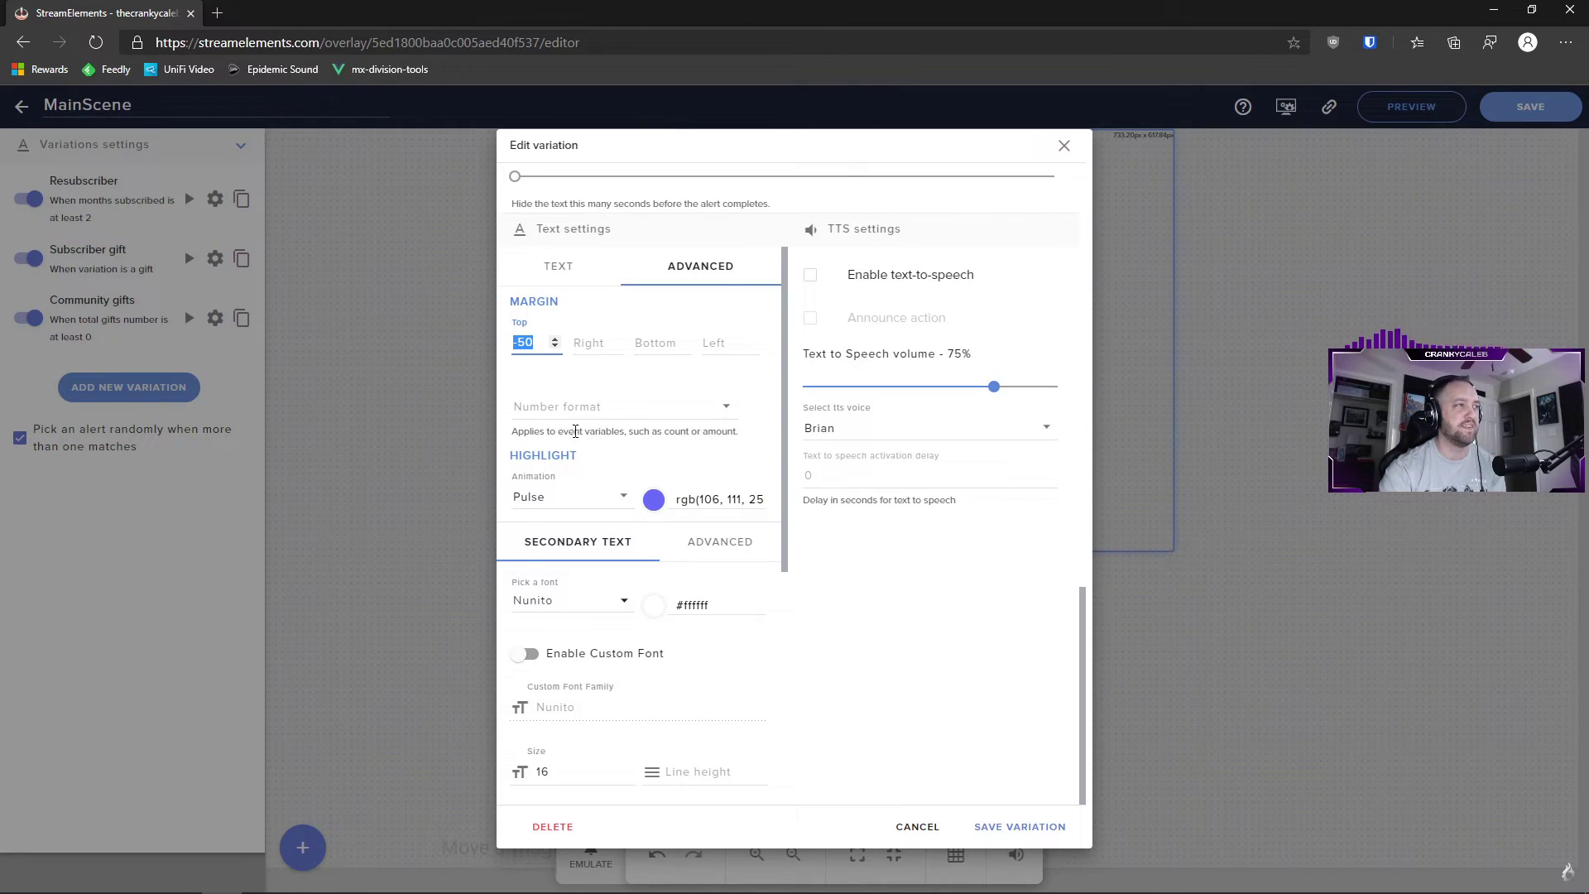
{"action": "left_click_drag", "start_coordinate": [785, 460], "coordinate": [817, 737]}
{"action": "scroll", "coordinate": [773, 625], "scroll_direction": "up", "scroll_amount": 5}
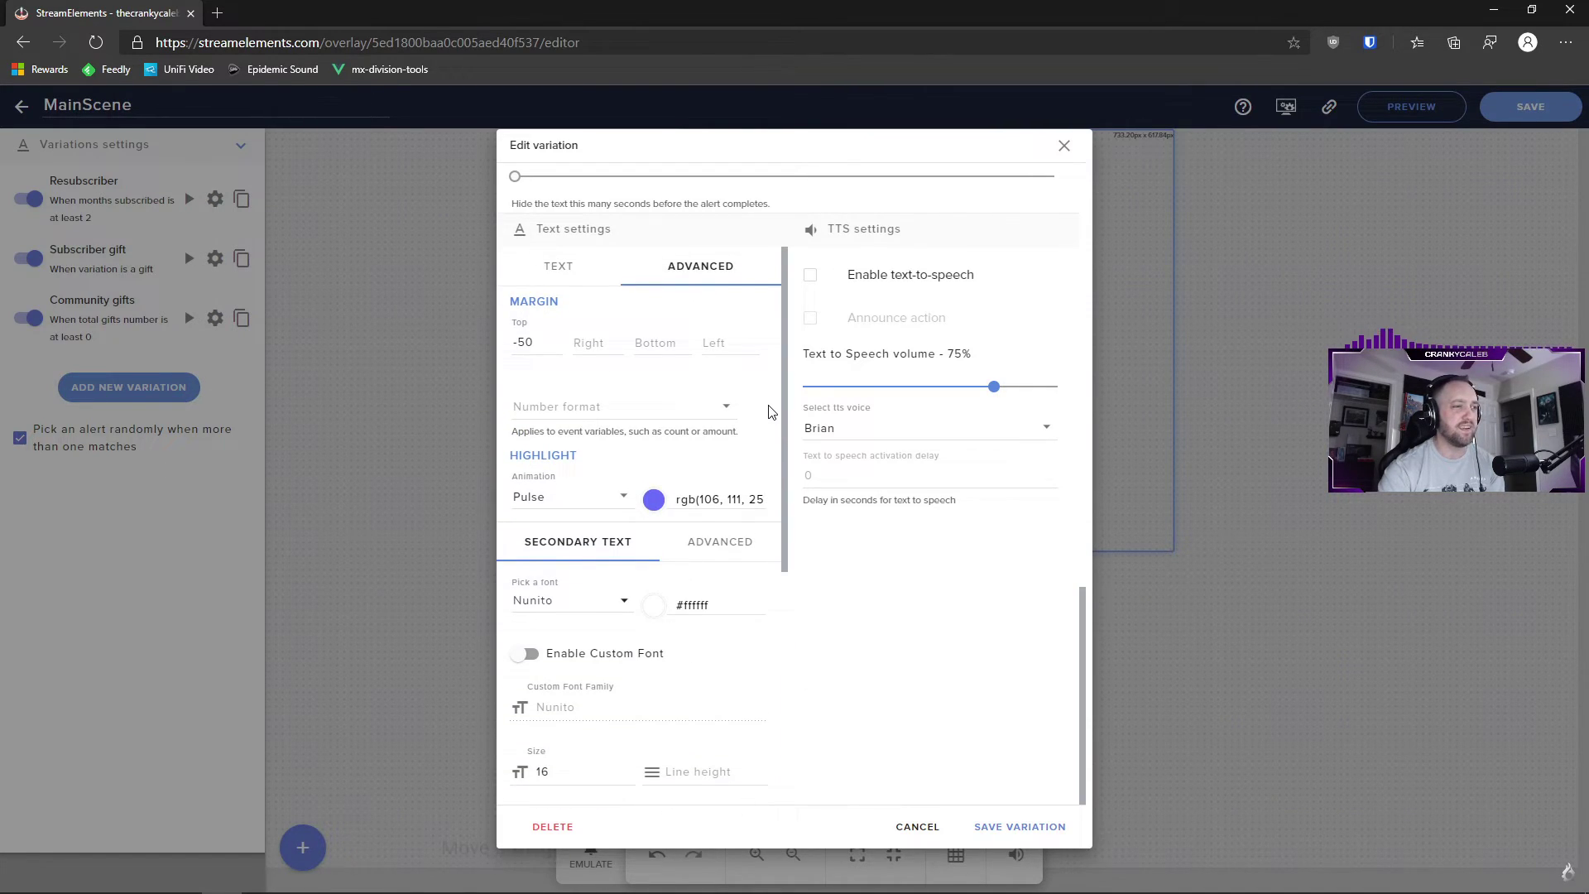
Cancel editing the Resubscriber variation and return from the subscriber alert settings to the list of alerts
{"action": "left_click", "coordinate": [916, 828]}
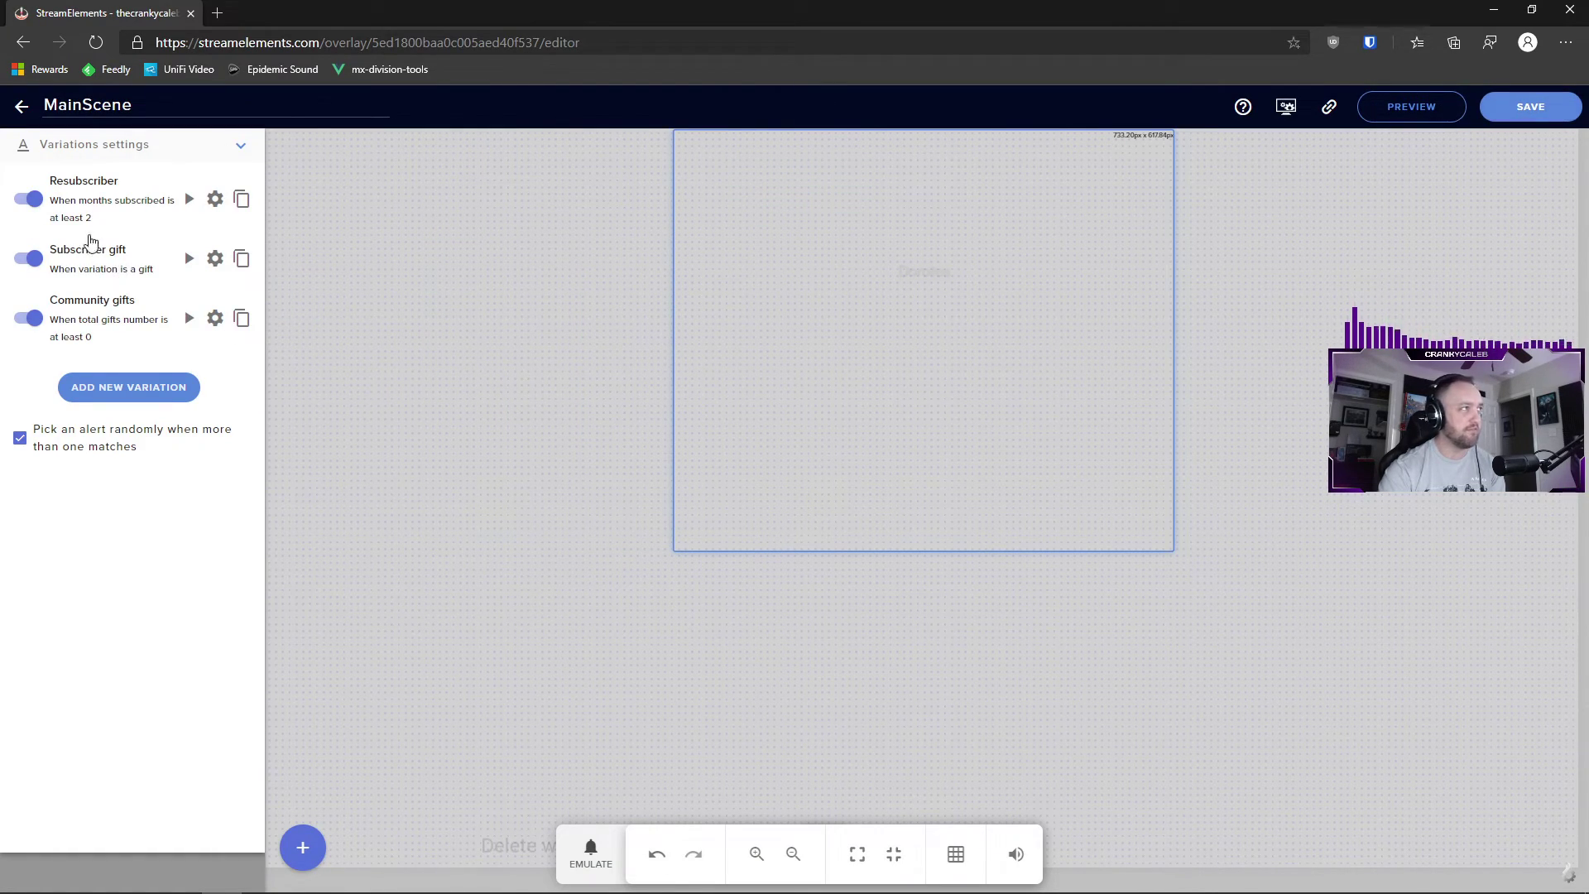
{"action": "left_click", "coordinate": [239, 148]}
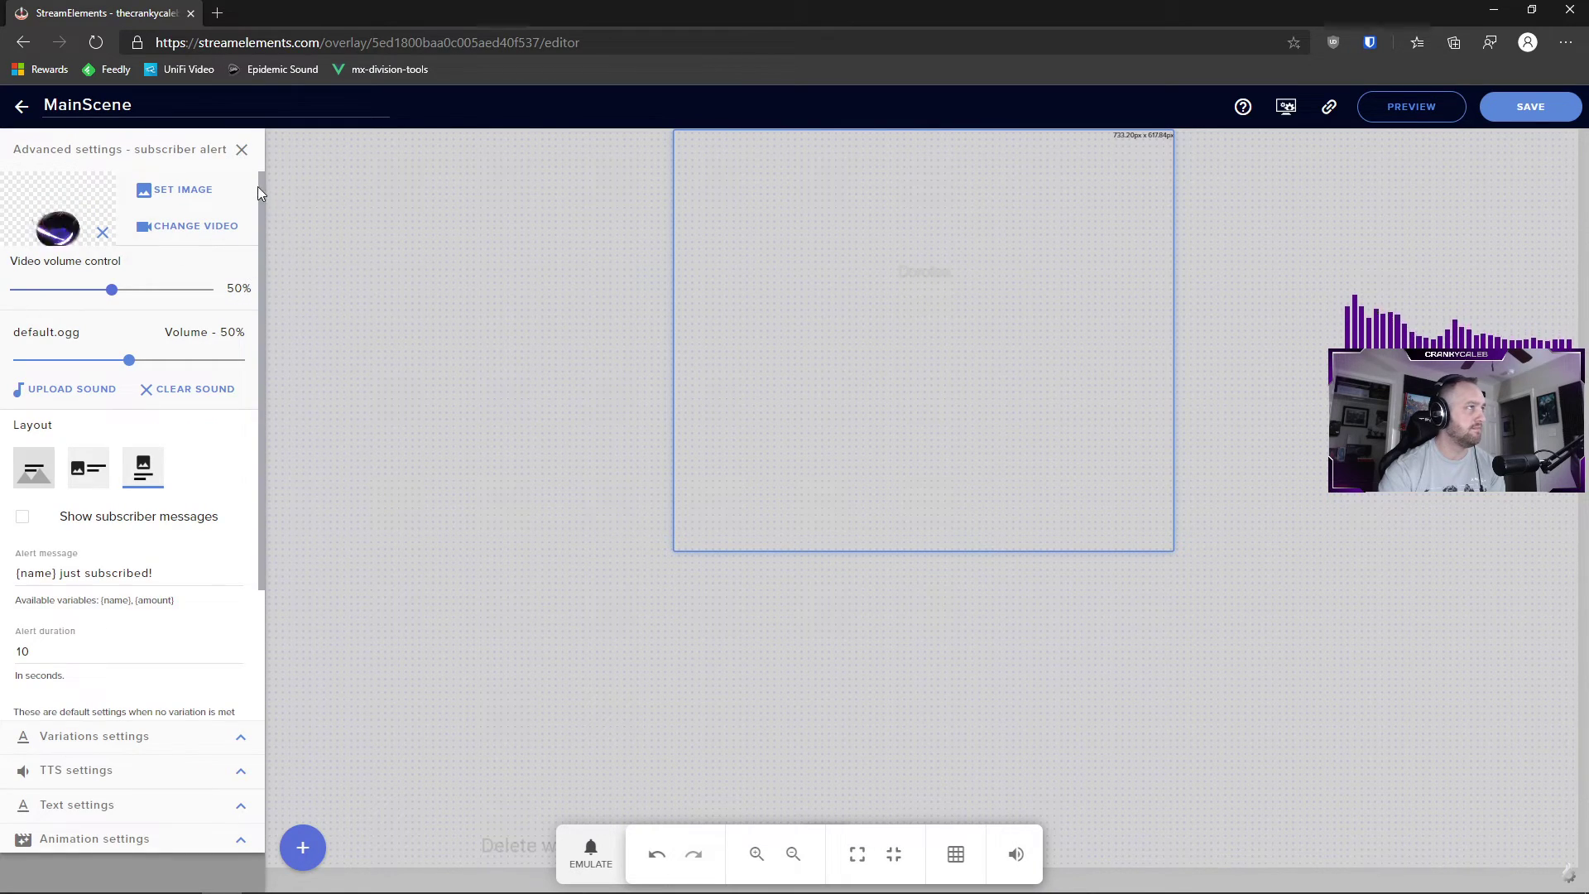
{"action": "left_click", "coordinate": [244, 149]}
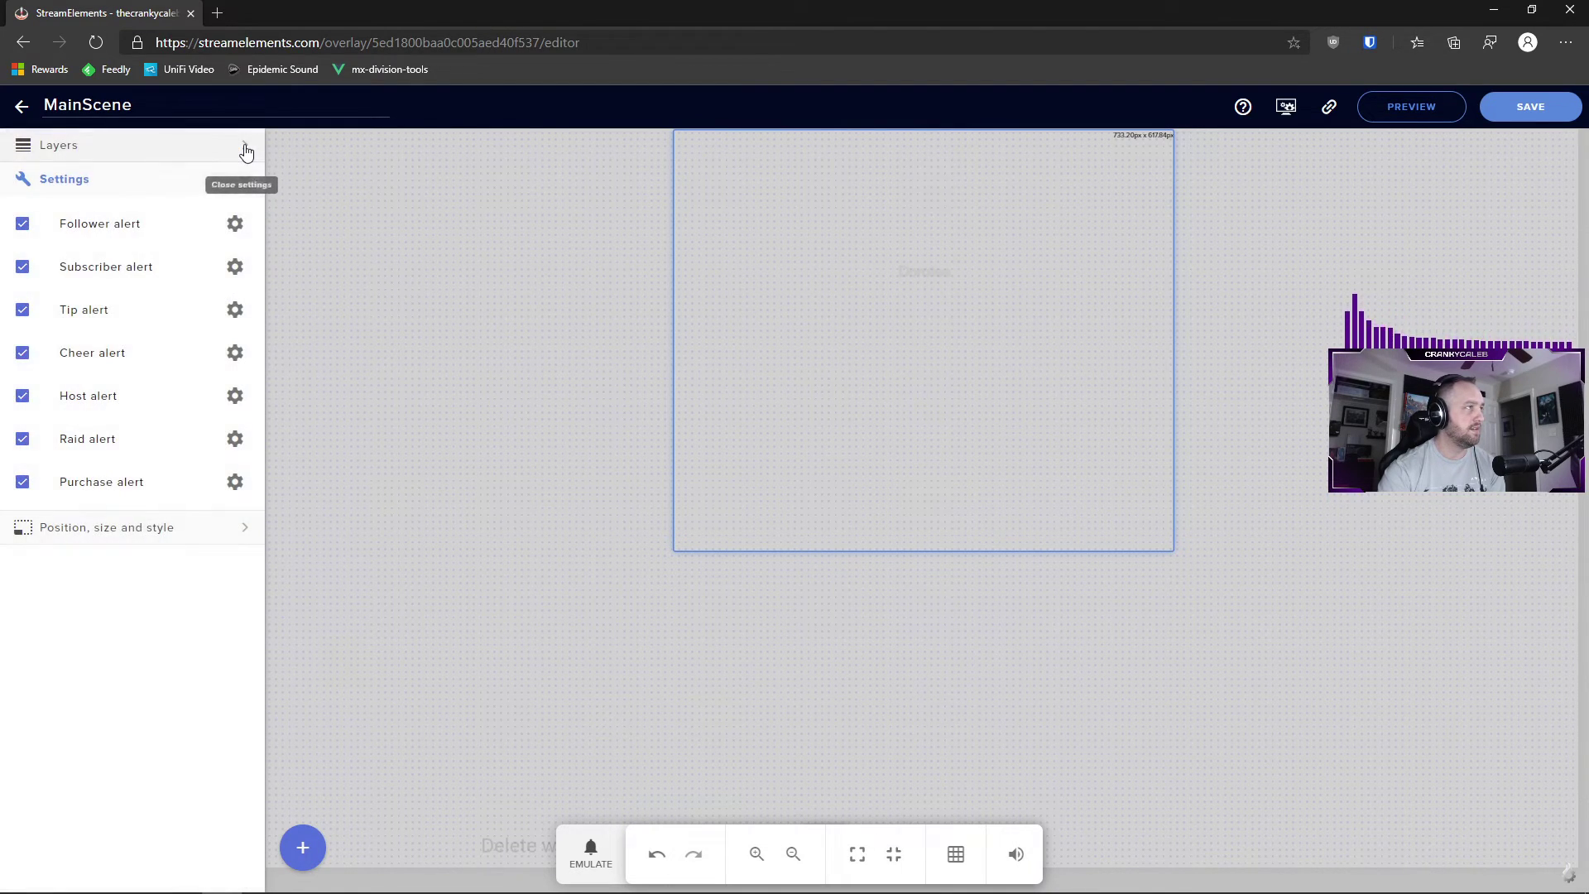
Set the follower alert's enter animation to Bounce In and its exit animation to Bounce Out
{"action": "left_click", "coordinate": [236, 220]}
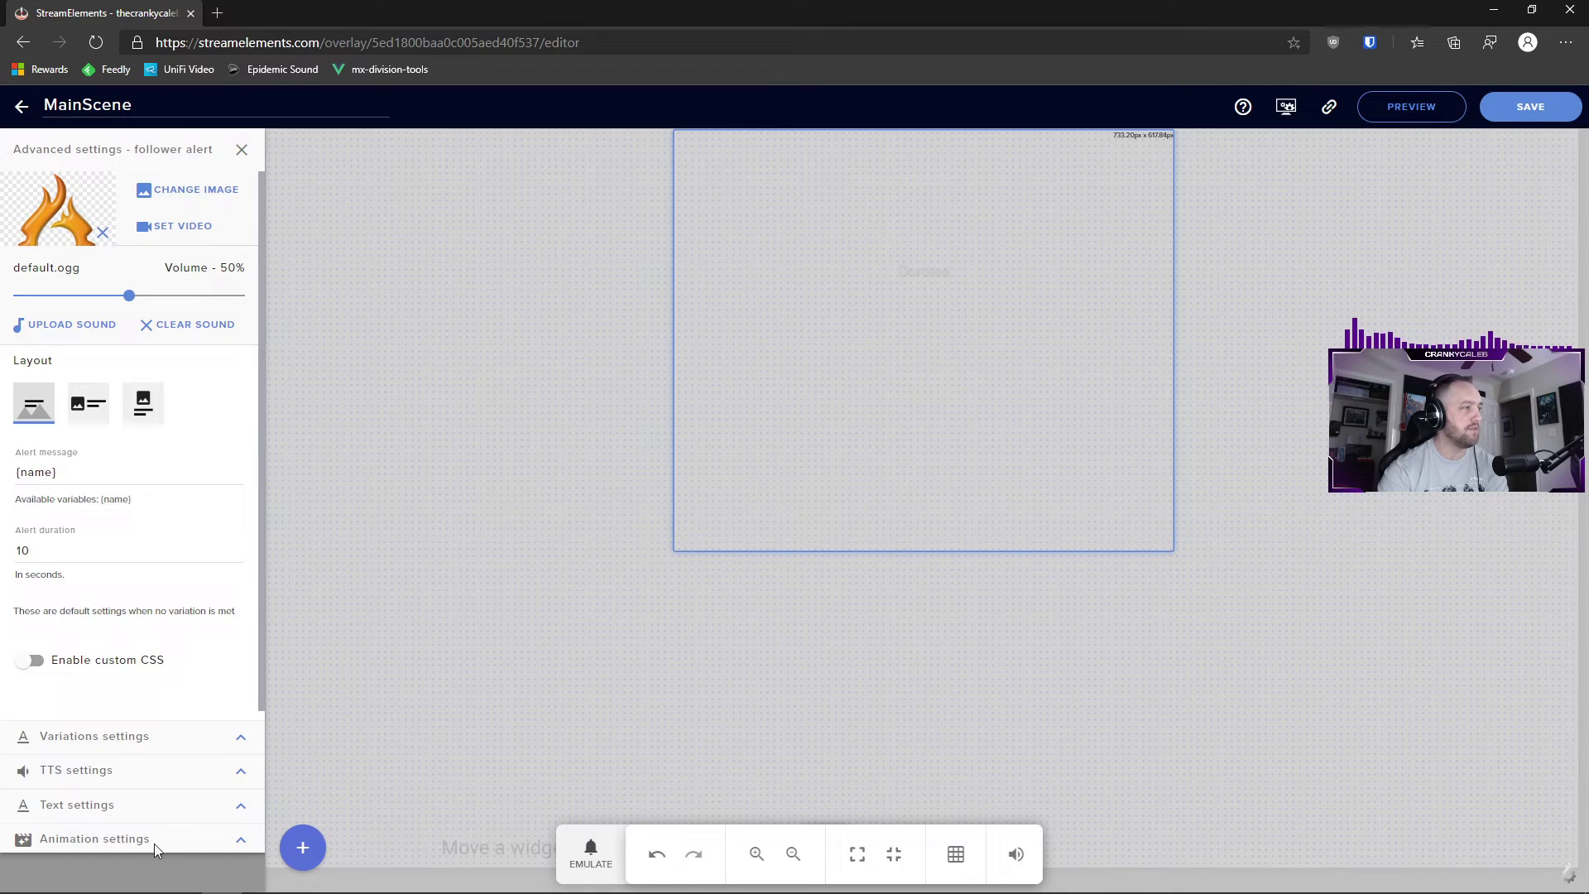
{"action": "left_click", "coordinate": [242, 843]}
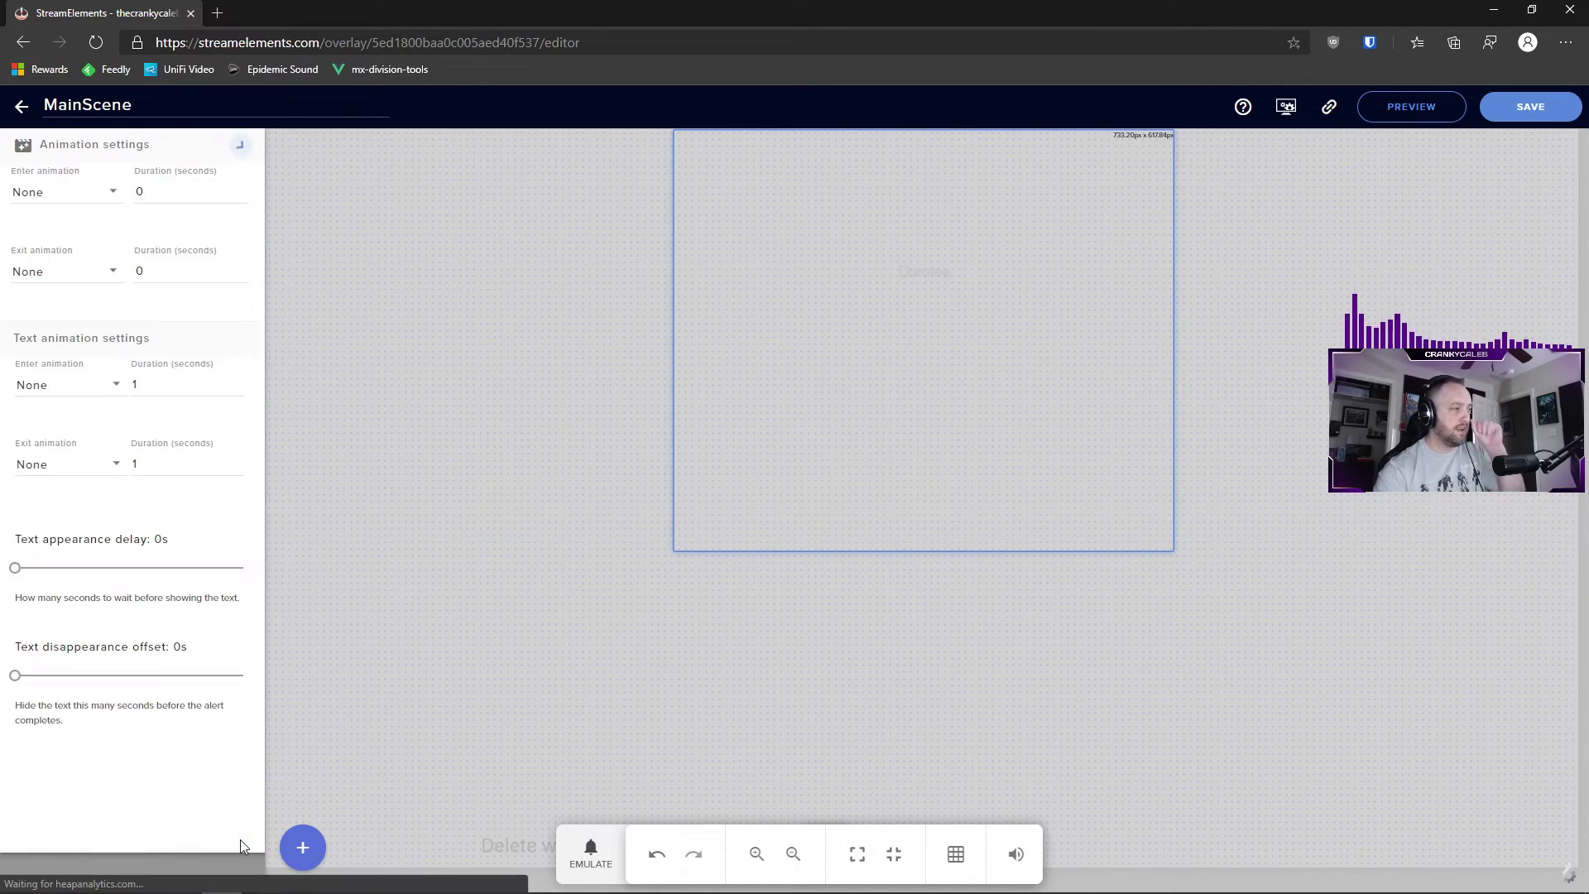
{"action": "left_click", "coordinate": [66, 194]}
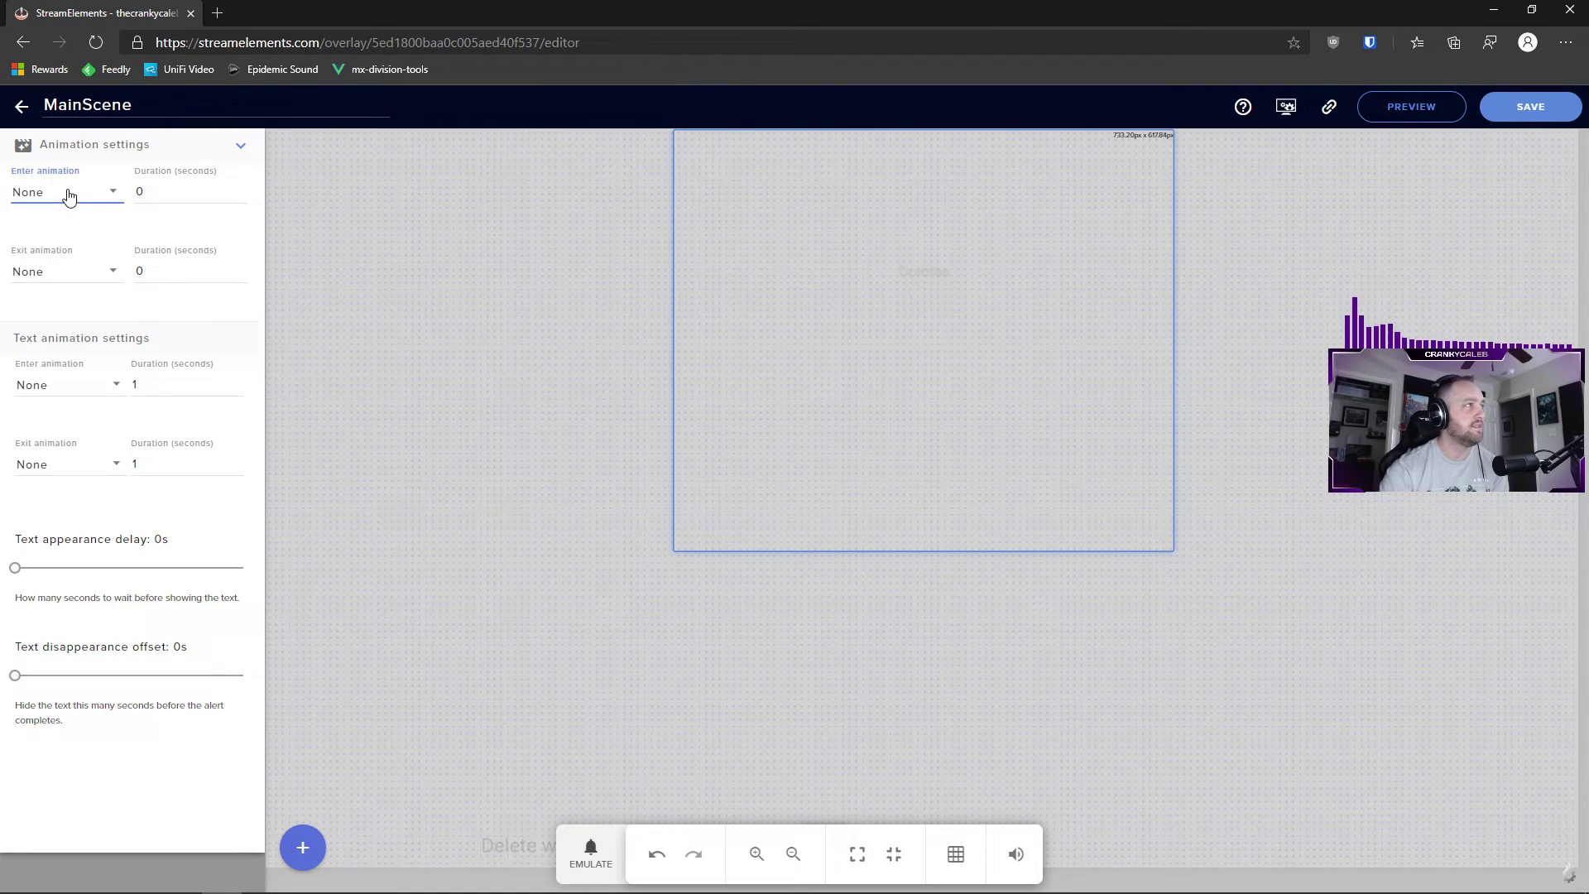
{"action": "scroll", "coordinate": [99, 286], "scroll_direction": "down", "scroll_amount": 2}
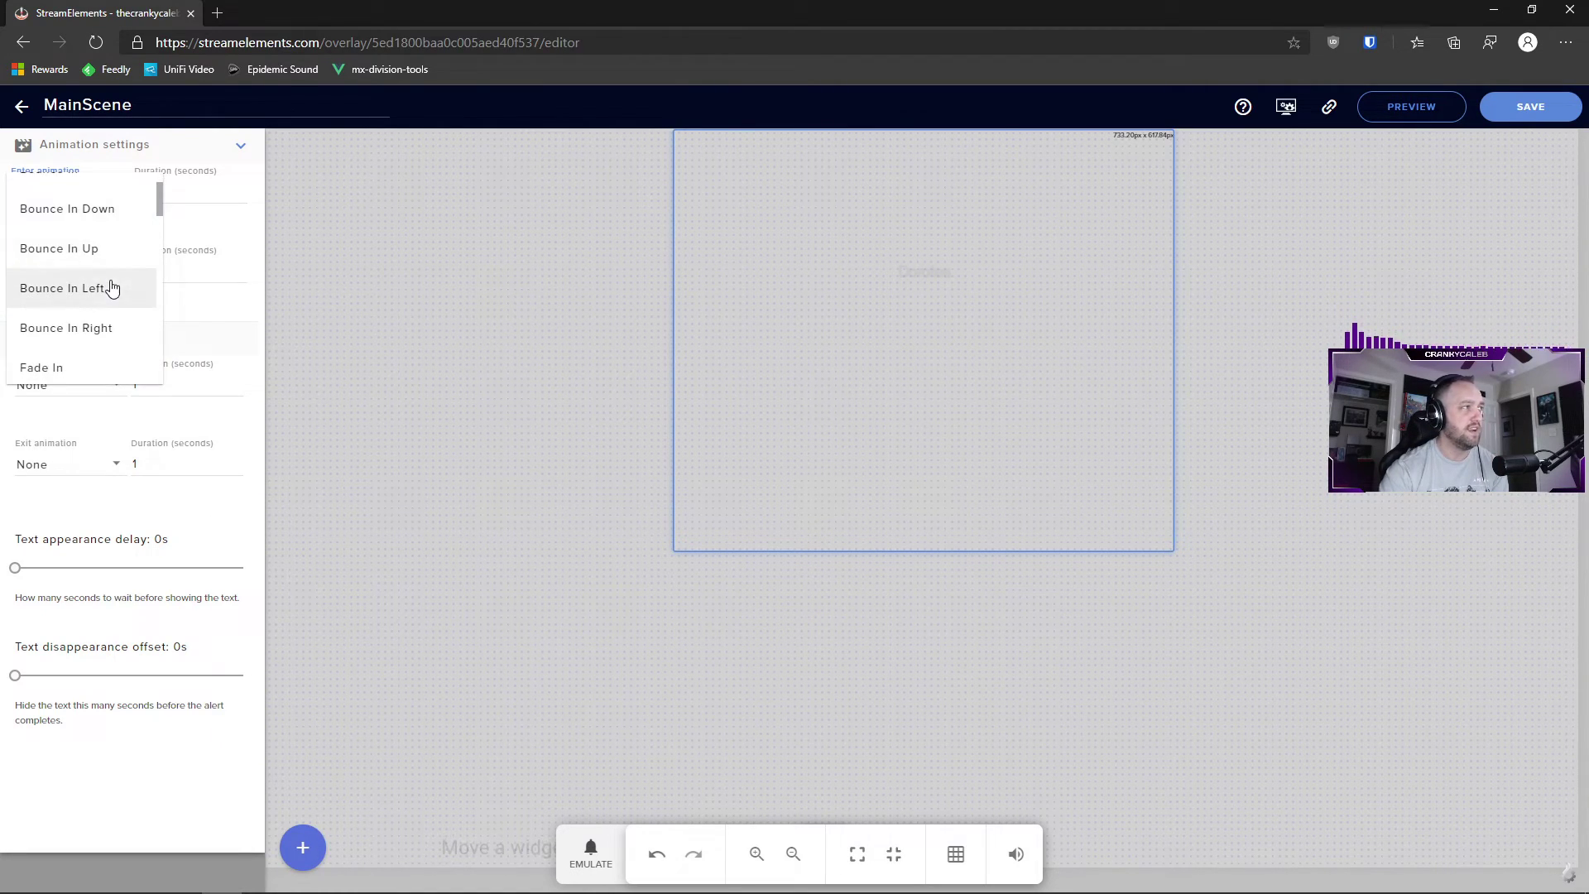
{"action": "scroll", "coordinate": [100, 292], "scroll_direction": "up", "scroll_amount": 2}
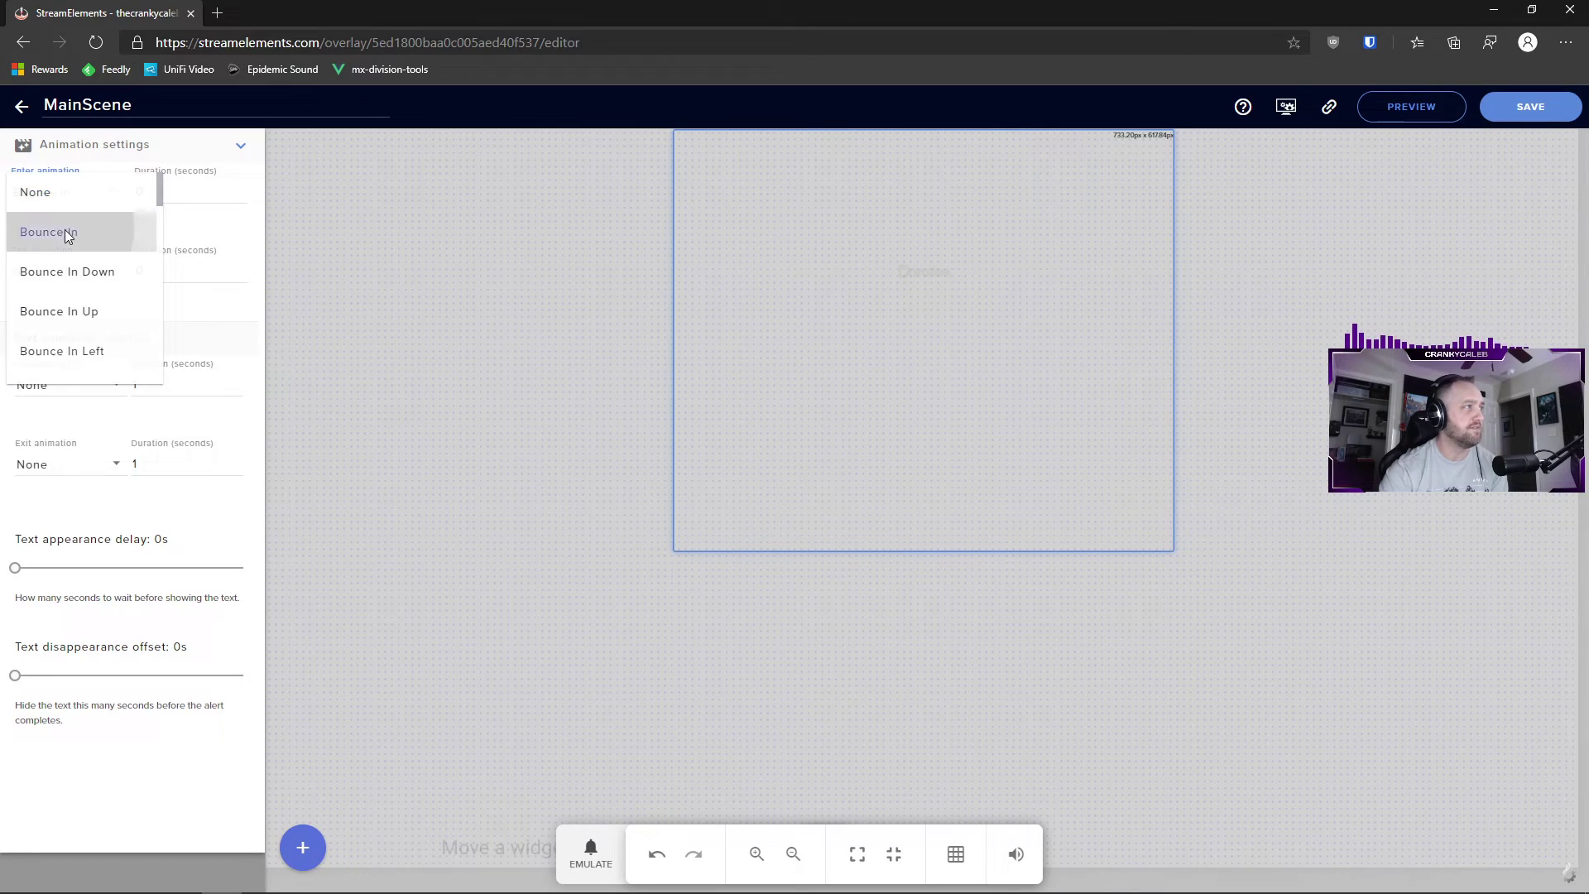
{"action": "left_click", "coordinate": [67, 237]}
{"action": "left_click", "coordinate": [96, 279]}
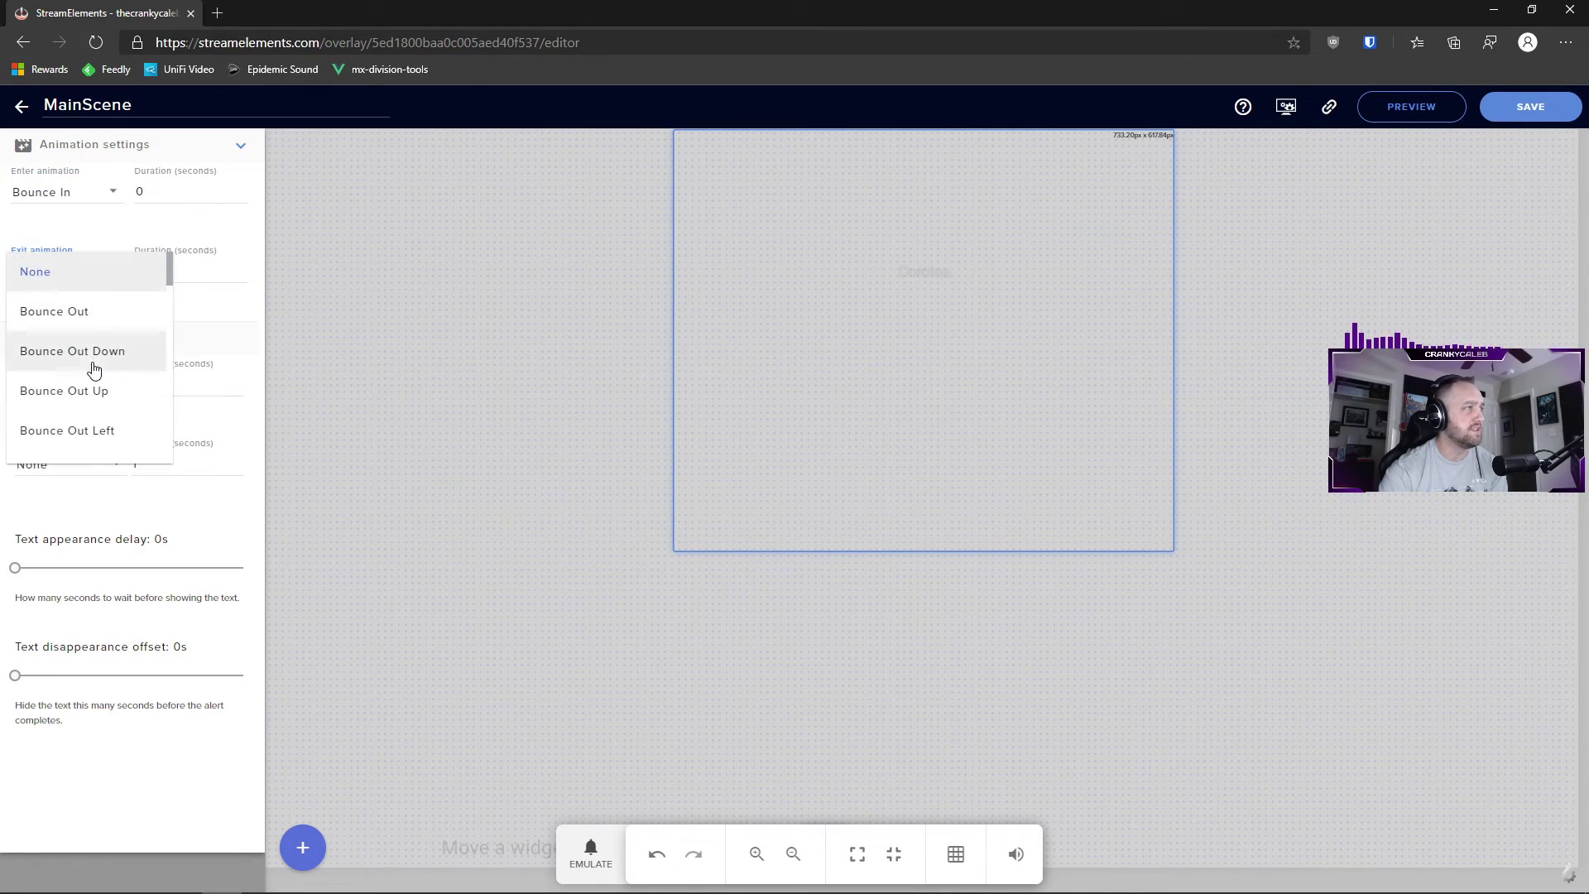
{"action": "left_click", "coordinate": [91, 313]}
Set the durations of the follower alert's enter and exit animations to 2 seconds each
{"action": "left_click", "coordinate": [153, 182]}
{"action": "double_click", "coordinate": [151, 189]}
{"action": "type", "text": "2"}
{"action": "left_click", "coordinate": [152, 266]}
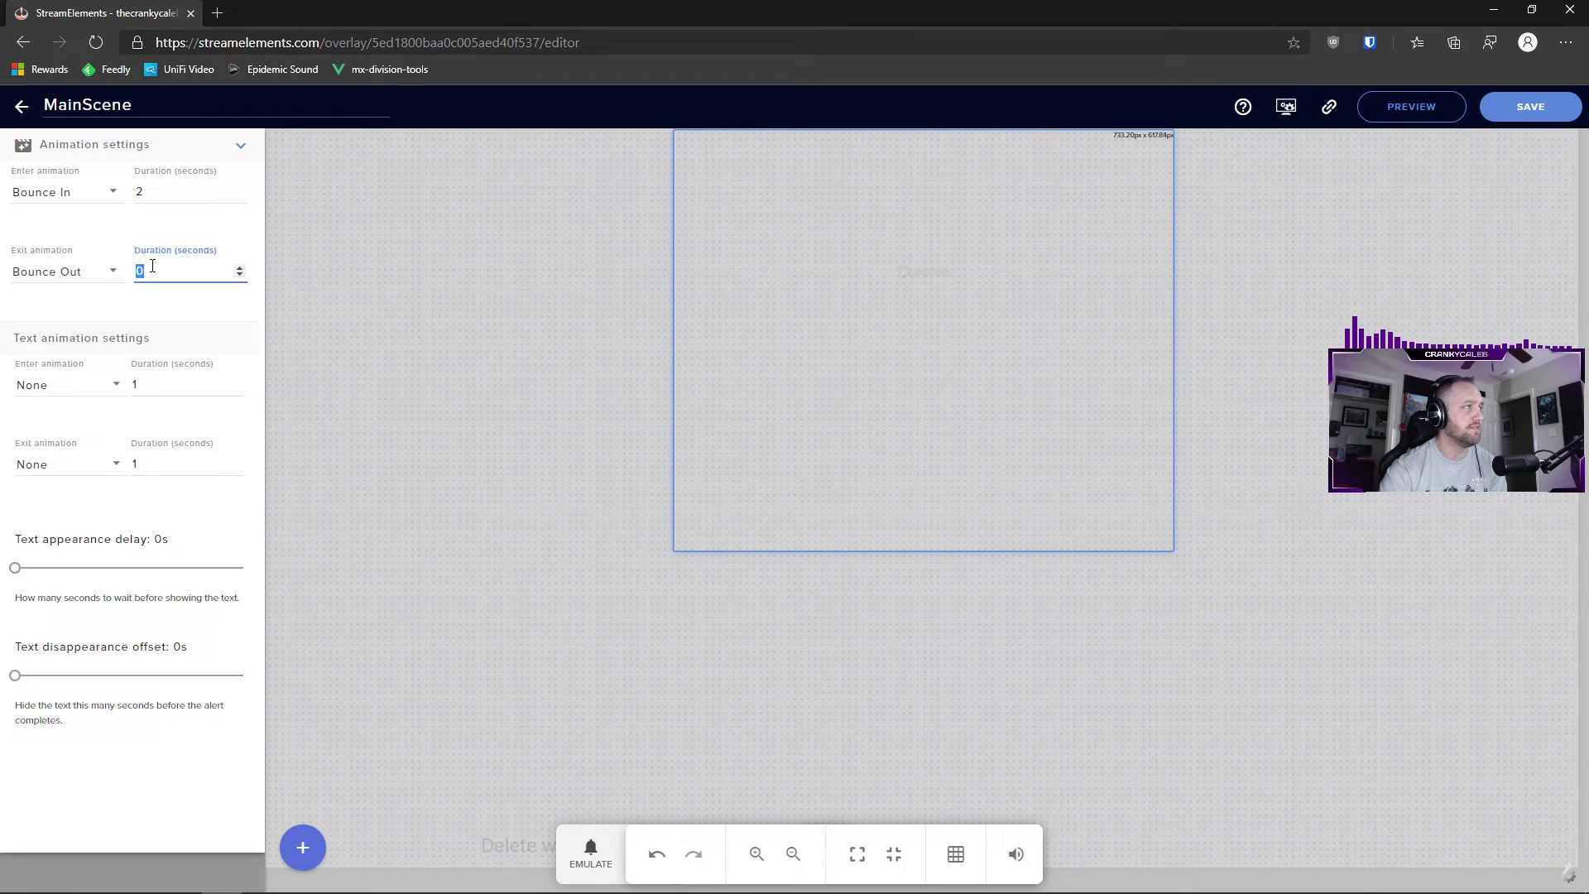
{"action": "type", "text": "2"}
Set the follower alert's text enter animation to Fade In and its text exit animation to Fade Out
{"action": "left_click", "coordinate": [58, 384]}
{"action": "scroll", "coordinate": [104, 484], "scroll_direction": "down", "scroll_amount": 3}
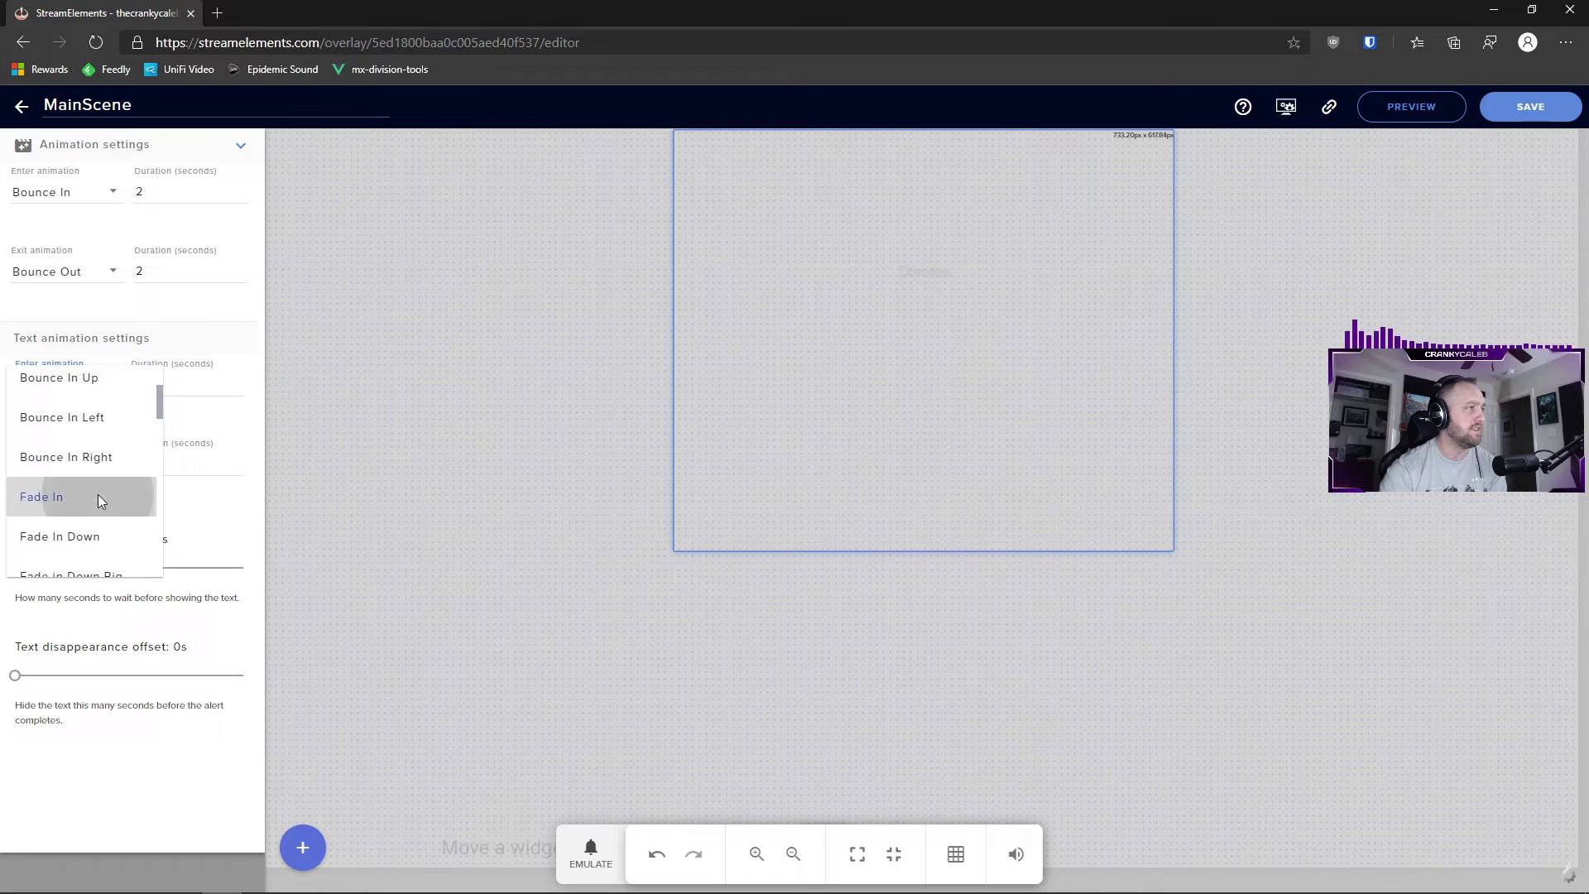
{"action": "left_click", "coordinate": [99, 497]}
{"action": "left_click", "coordinate": [87, 462]}
{"action": "scroll", "coordinate": [96, 532], "scroll_direction": "down", "scroll_amount": 2}
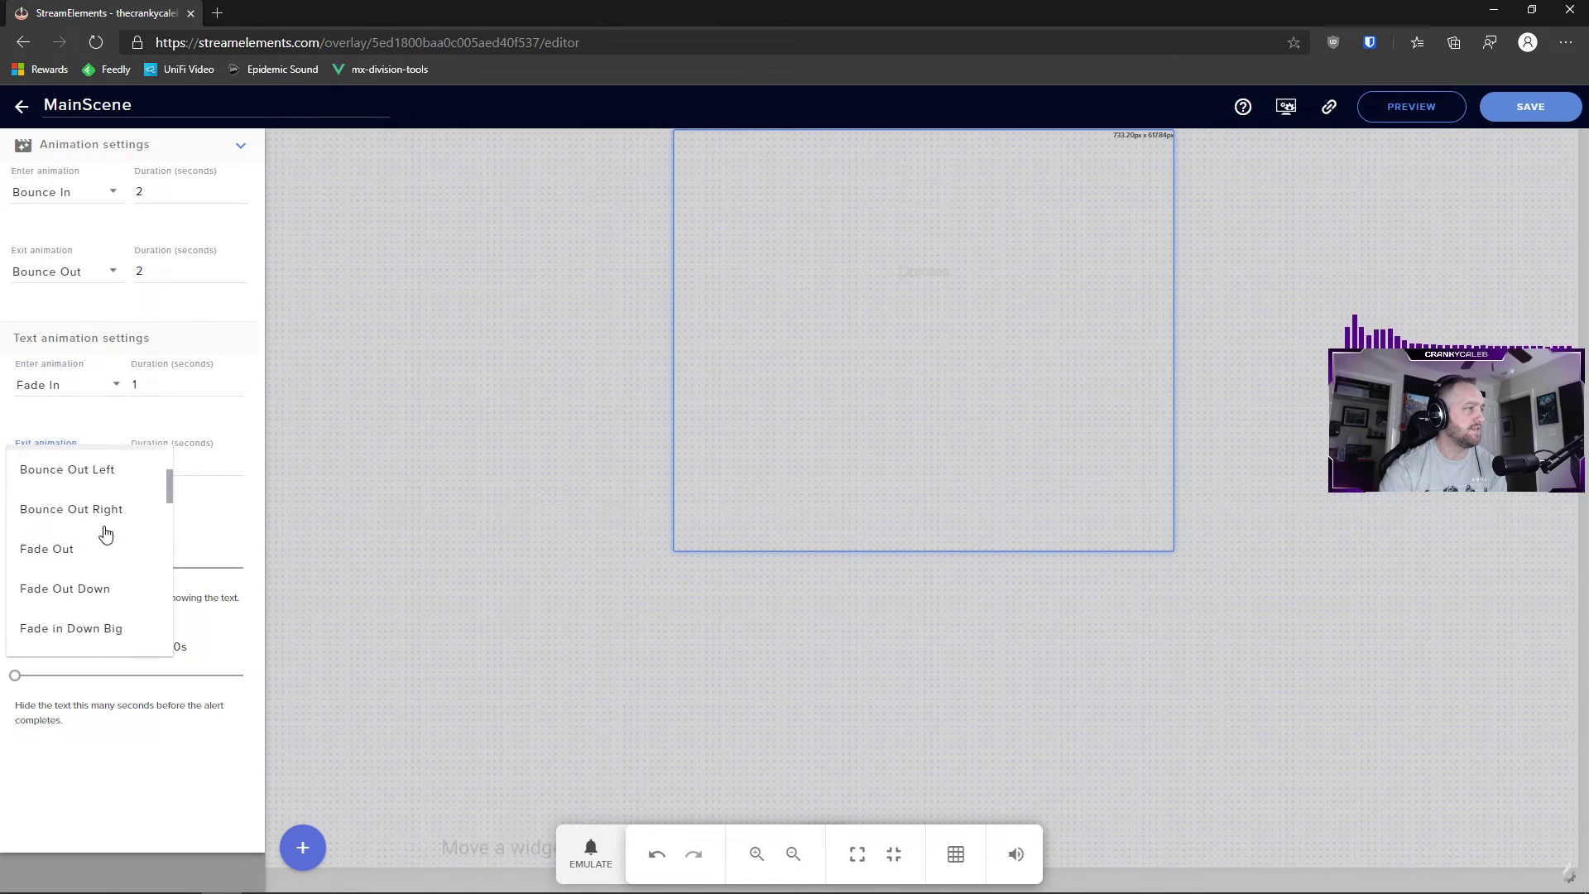
{"action": "left_click", "coordinate": [100, 544]}
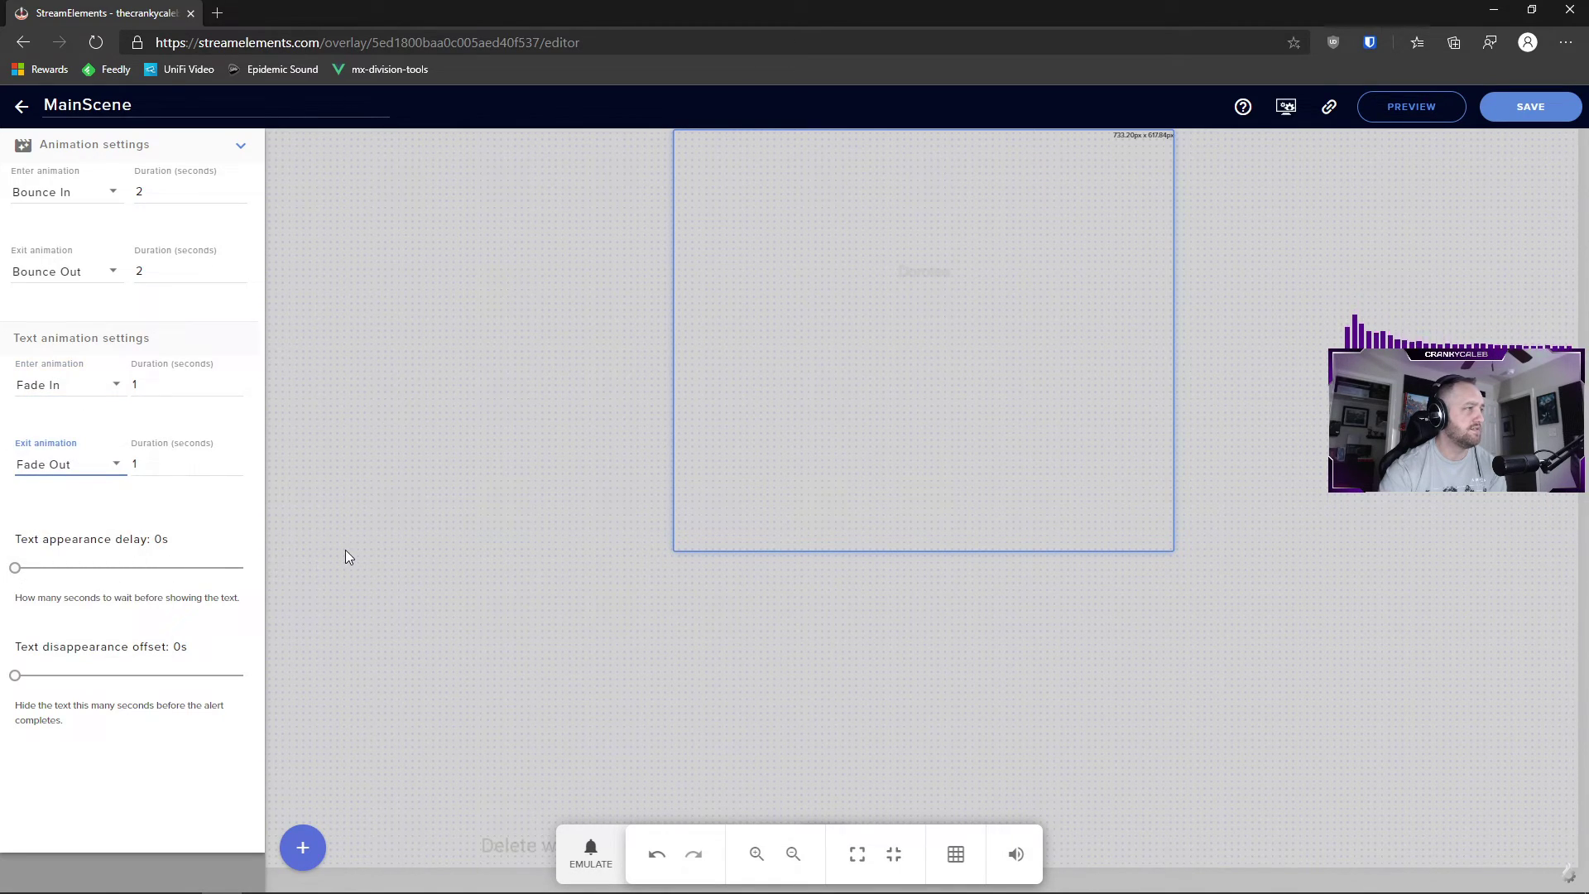
Save the overlay and emulate a follower event to test the new animations
{"action": "left_click", "coordinate": [1528, 110]}
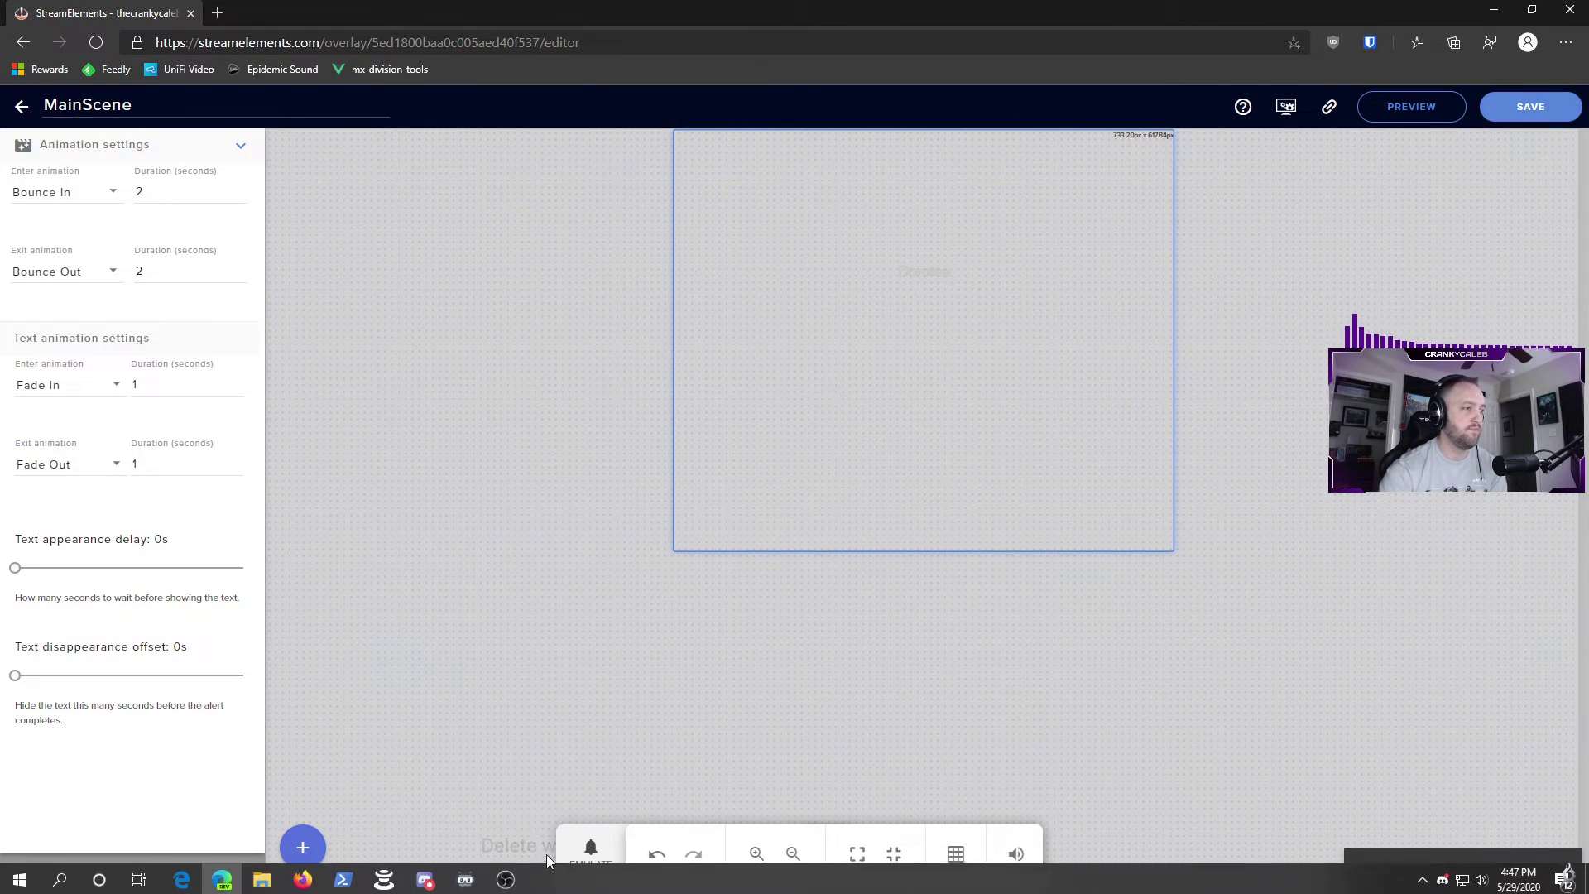
{"action": "left_click", "coordinate": [590, 852]}
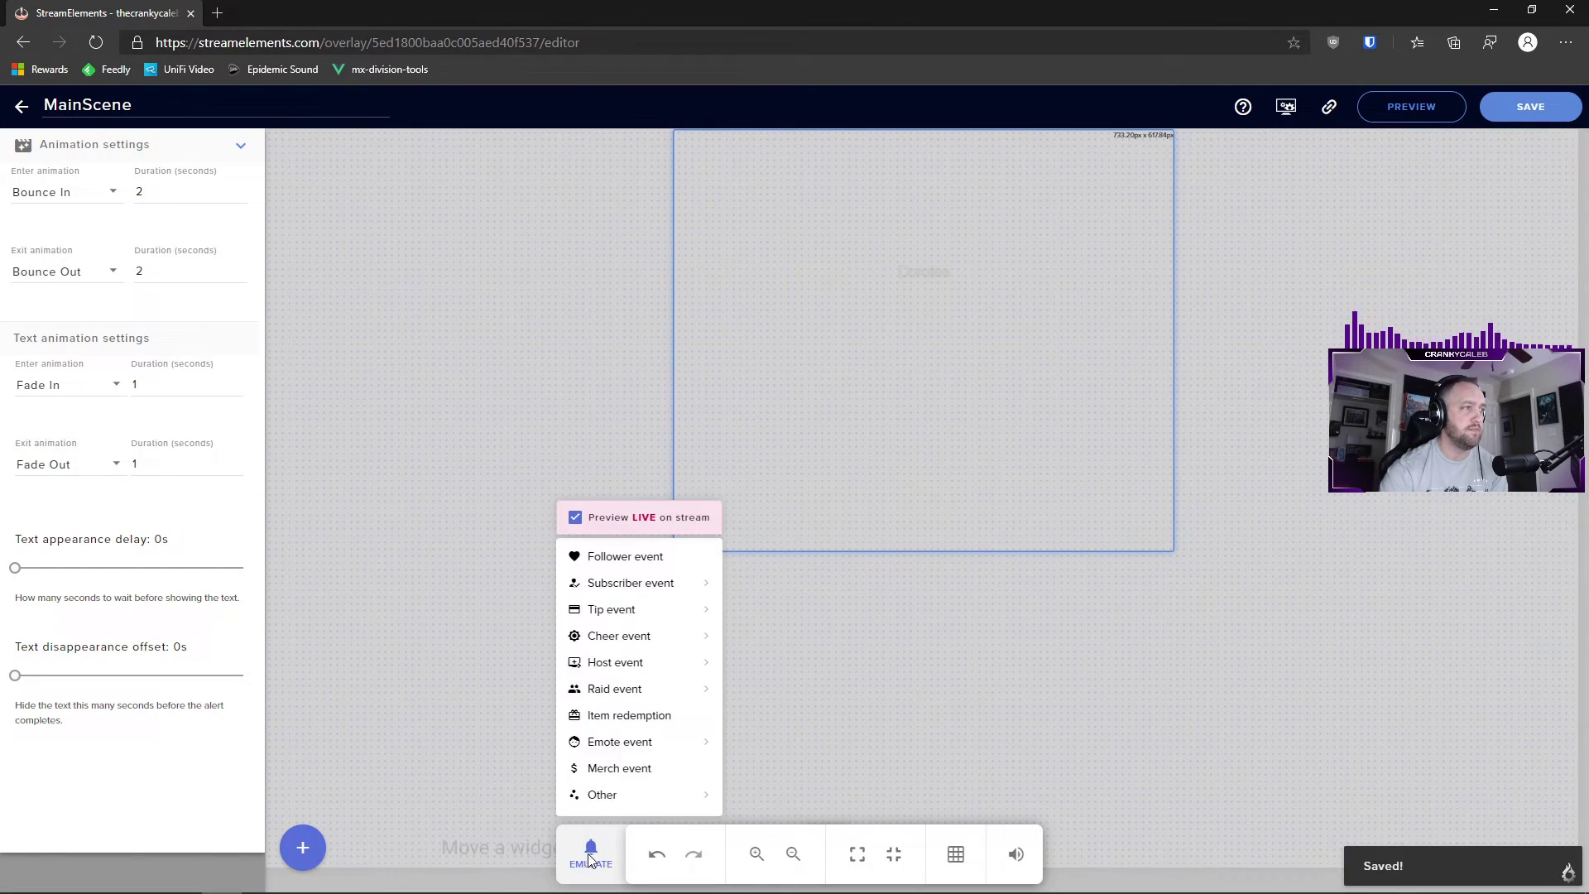
{"action": "left_click", "coordinate": [625, 560]}
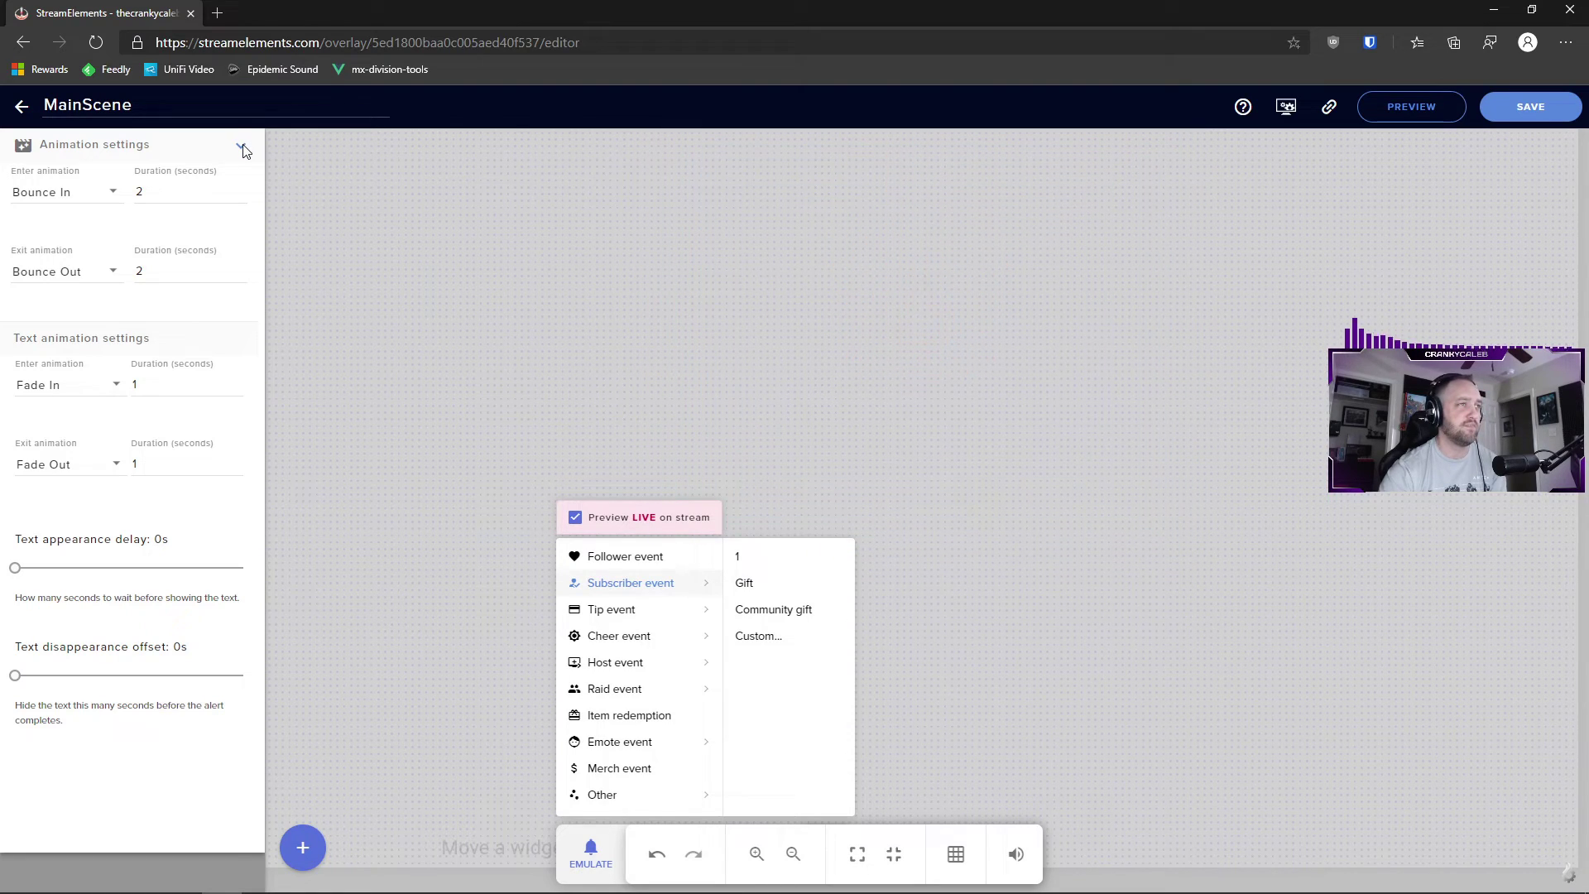
{"action": "left_click", "coordinate": [501, 316]}
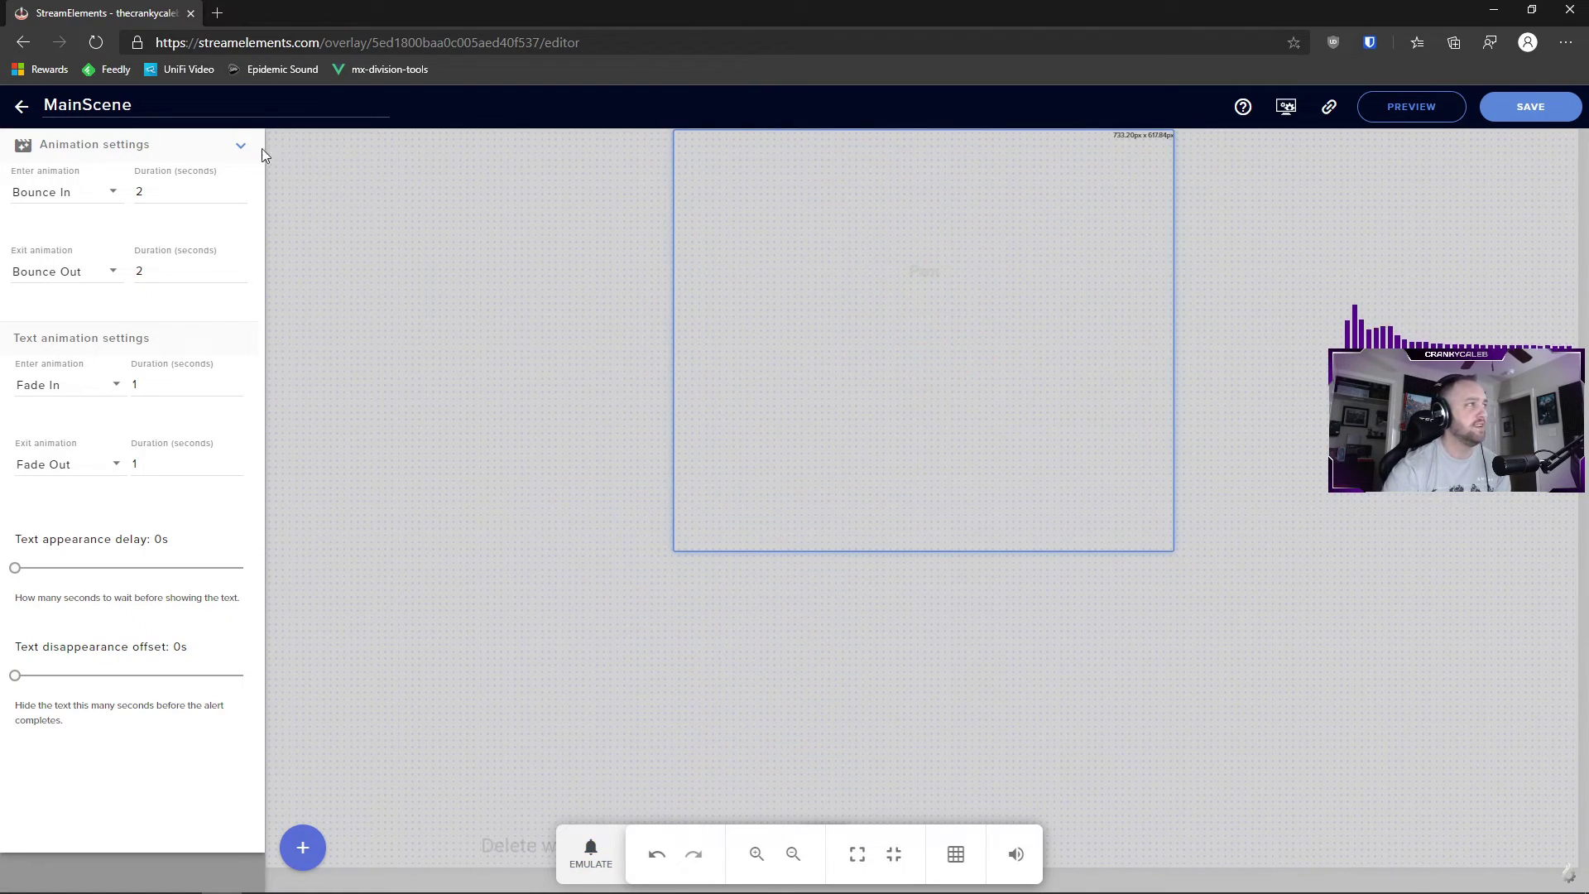
Leave the follower alert settings and copy the overlay URL
{"action": "left_click", "coordinate": [242, 149]}
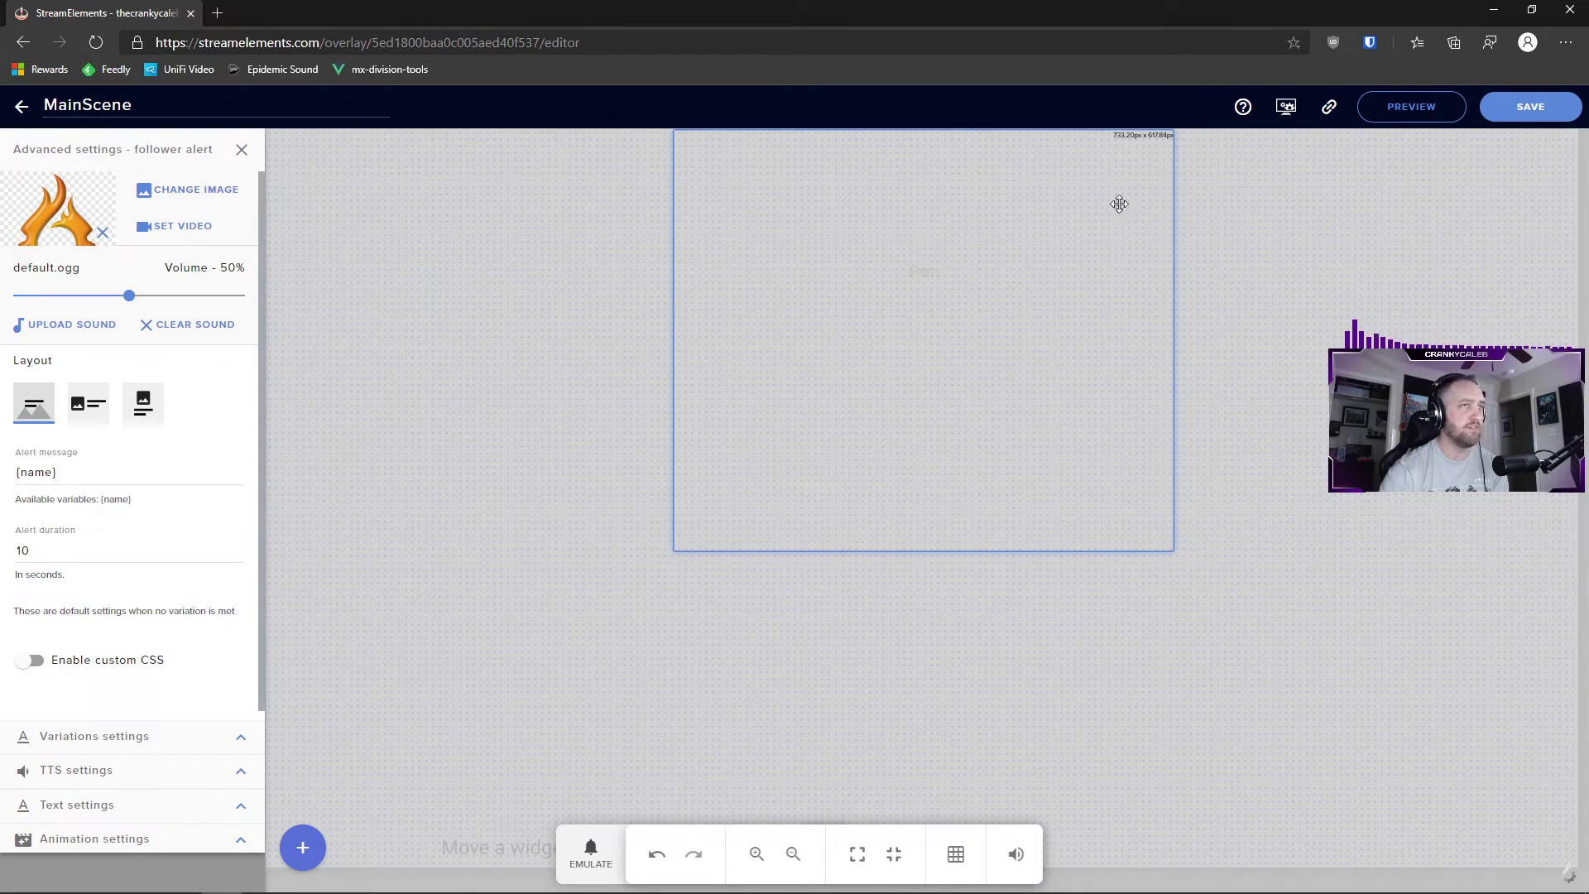
{"action": "left_click", "coordinate": [240, 155]}
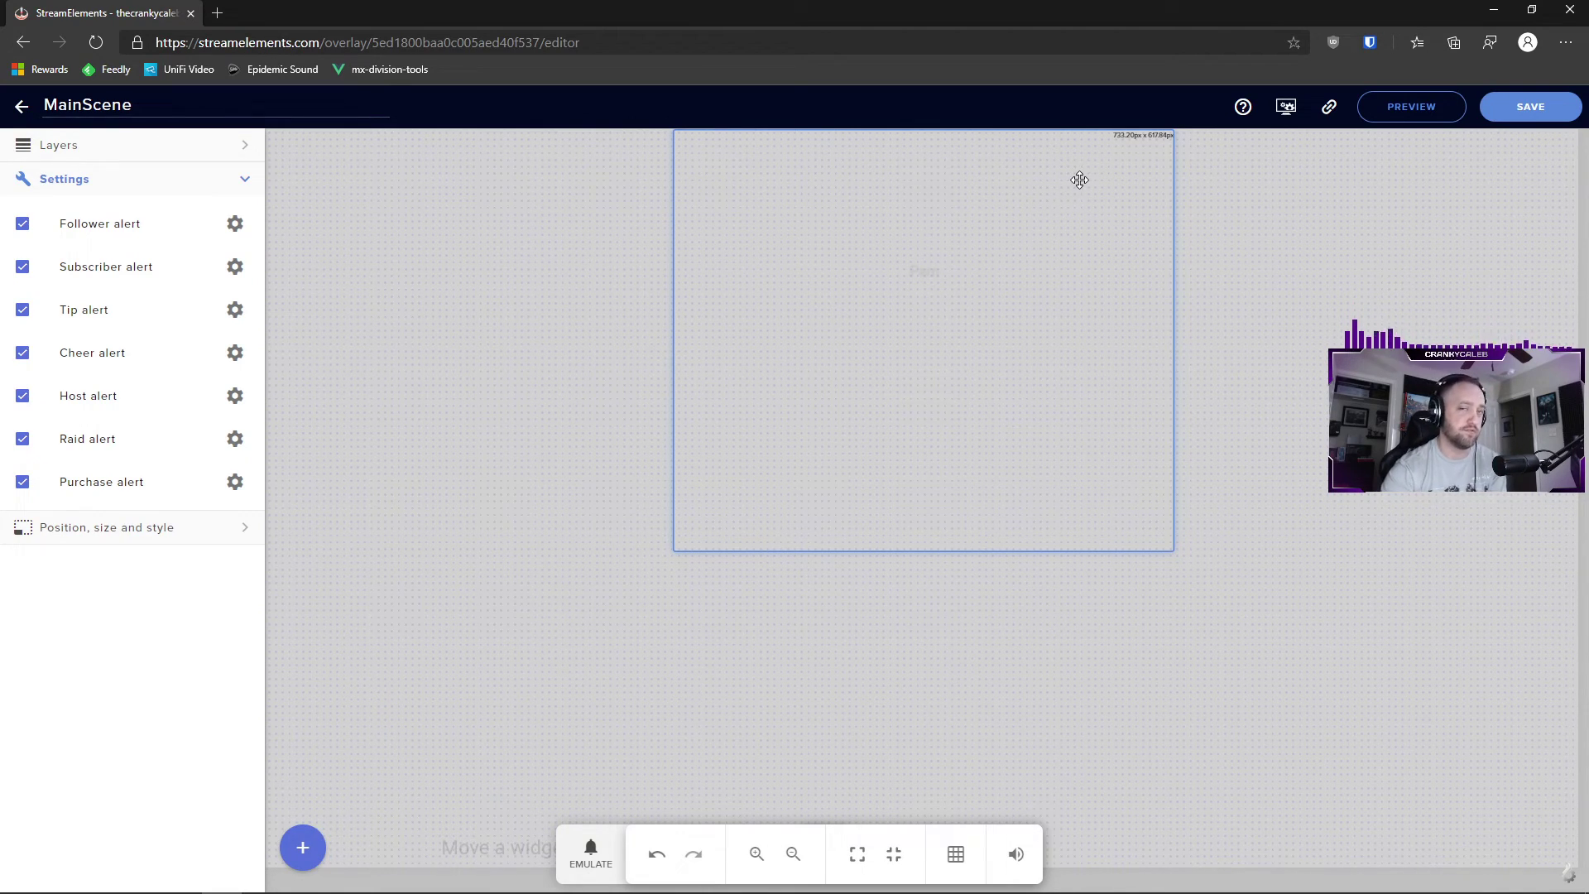
{"action": "left_click", "coordinate": [1329, 110]}
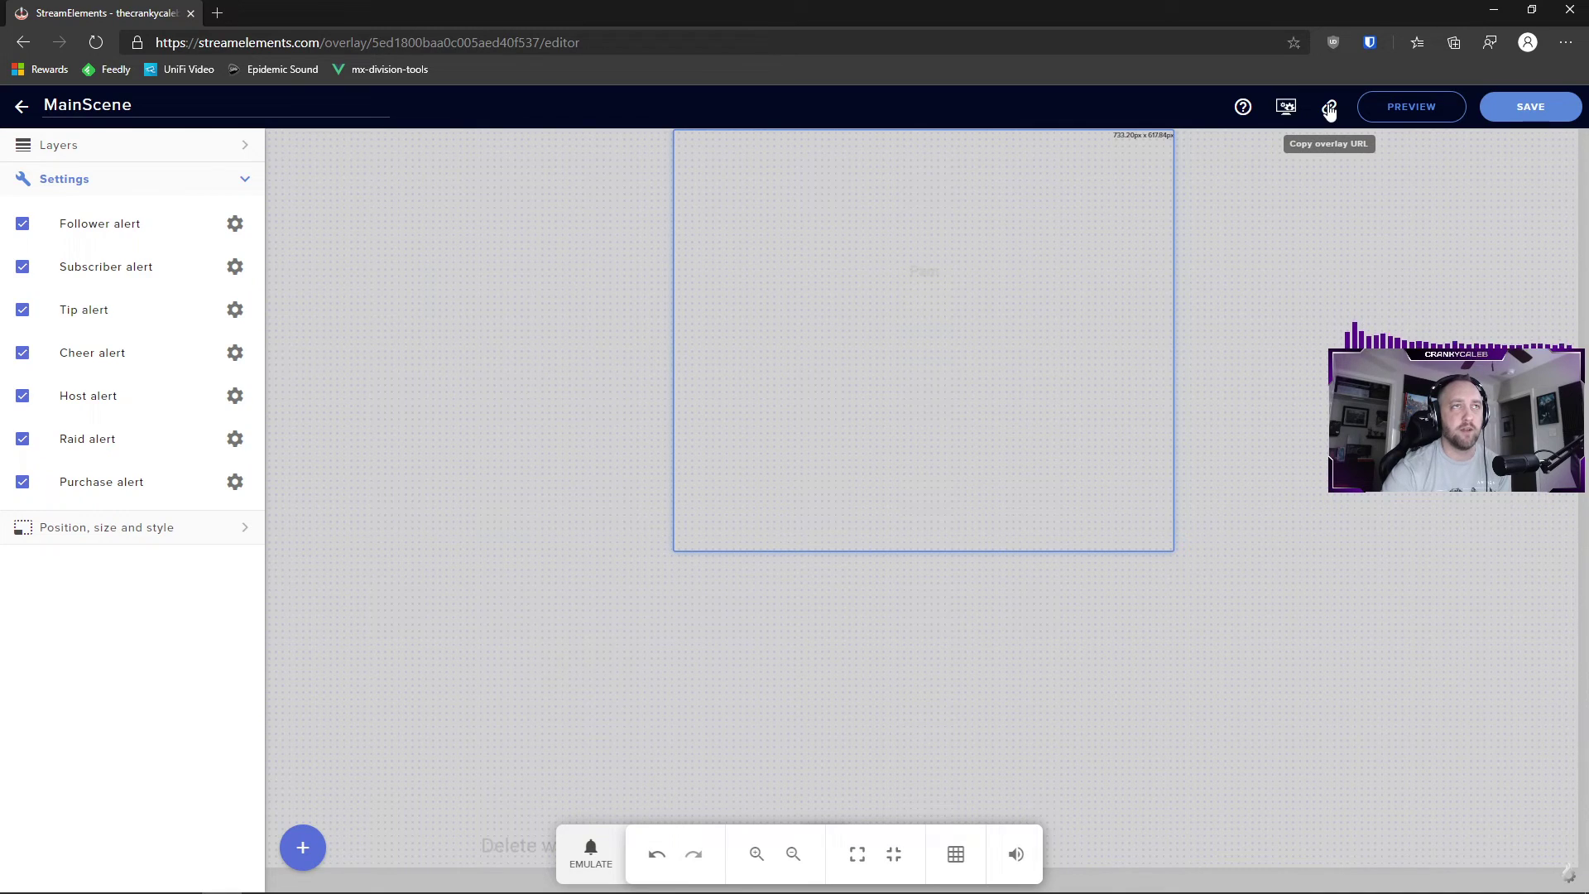
{"action": "left_click", "coordinate": [1328, 110]}
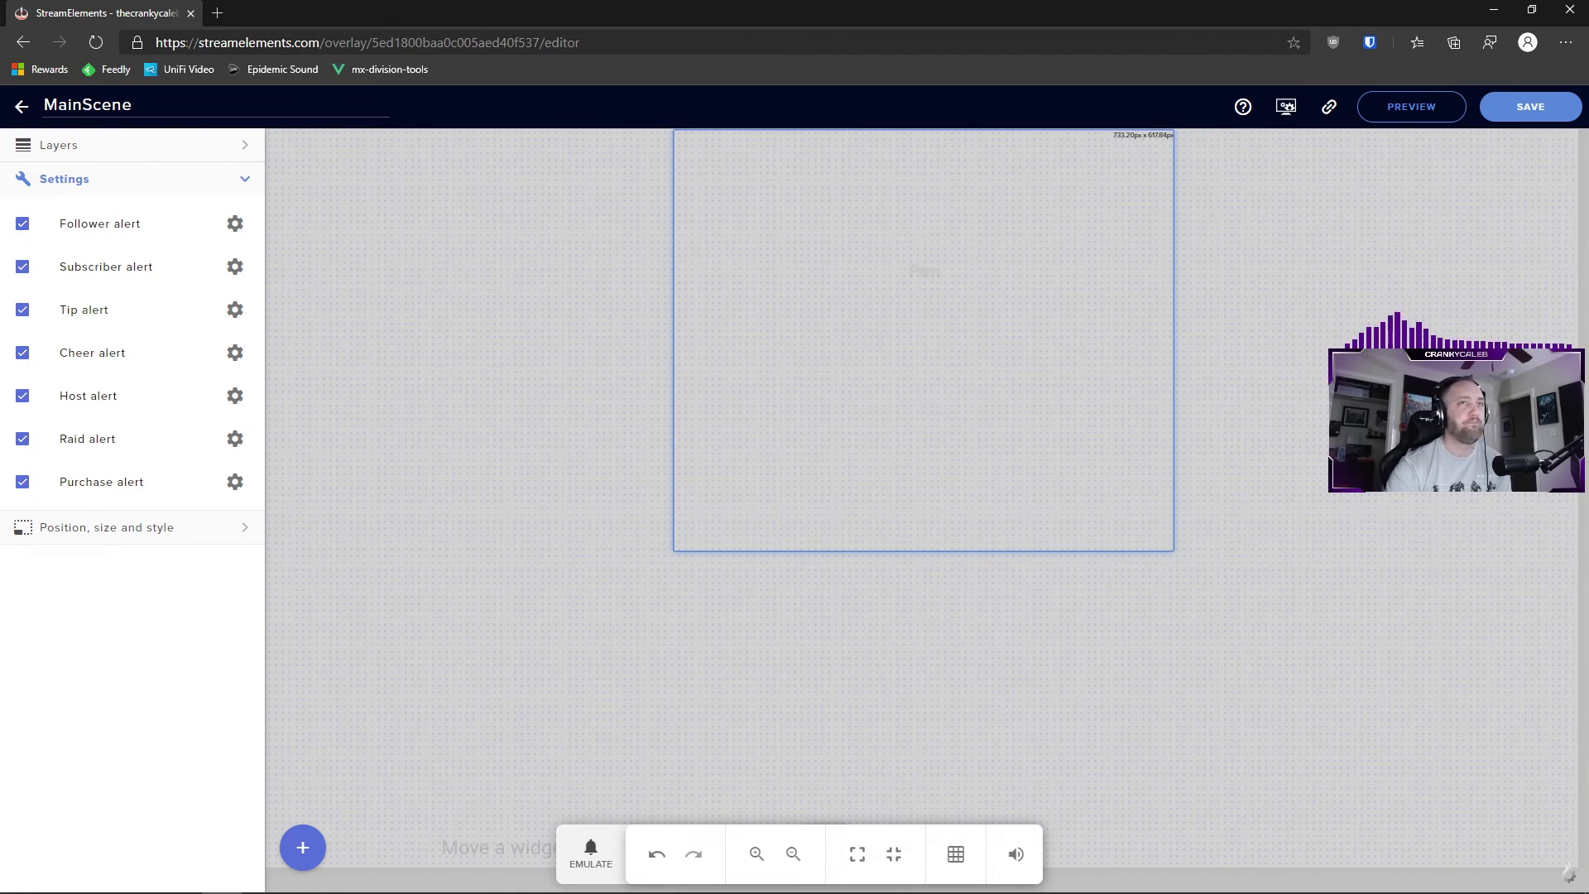
Reopen the follower alert's advanced settings, show the events available for emulation and save the overlay
{"action": "left_click", "coordinate": [235, 226]}
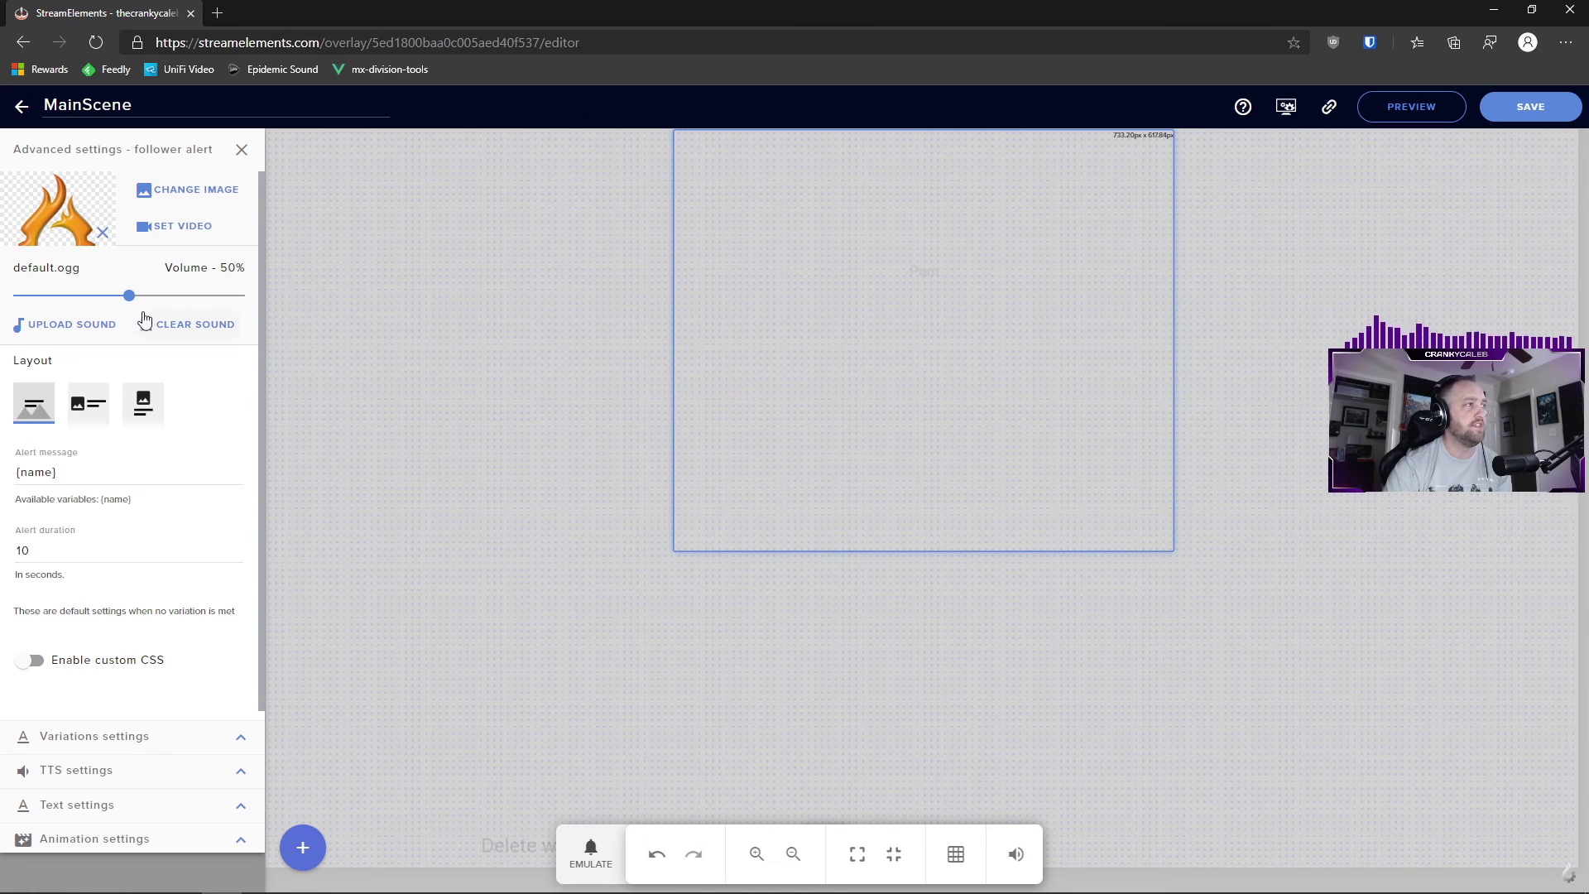
{"action": "left_click", "coordinate": [590, 852]}
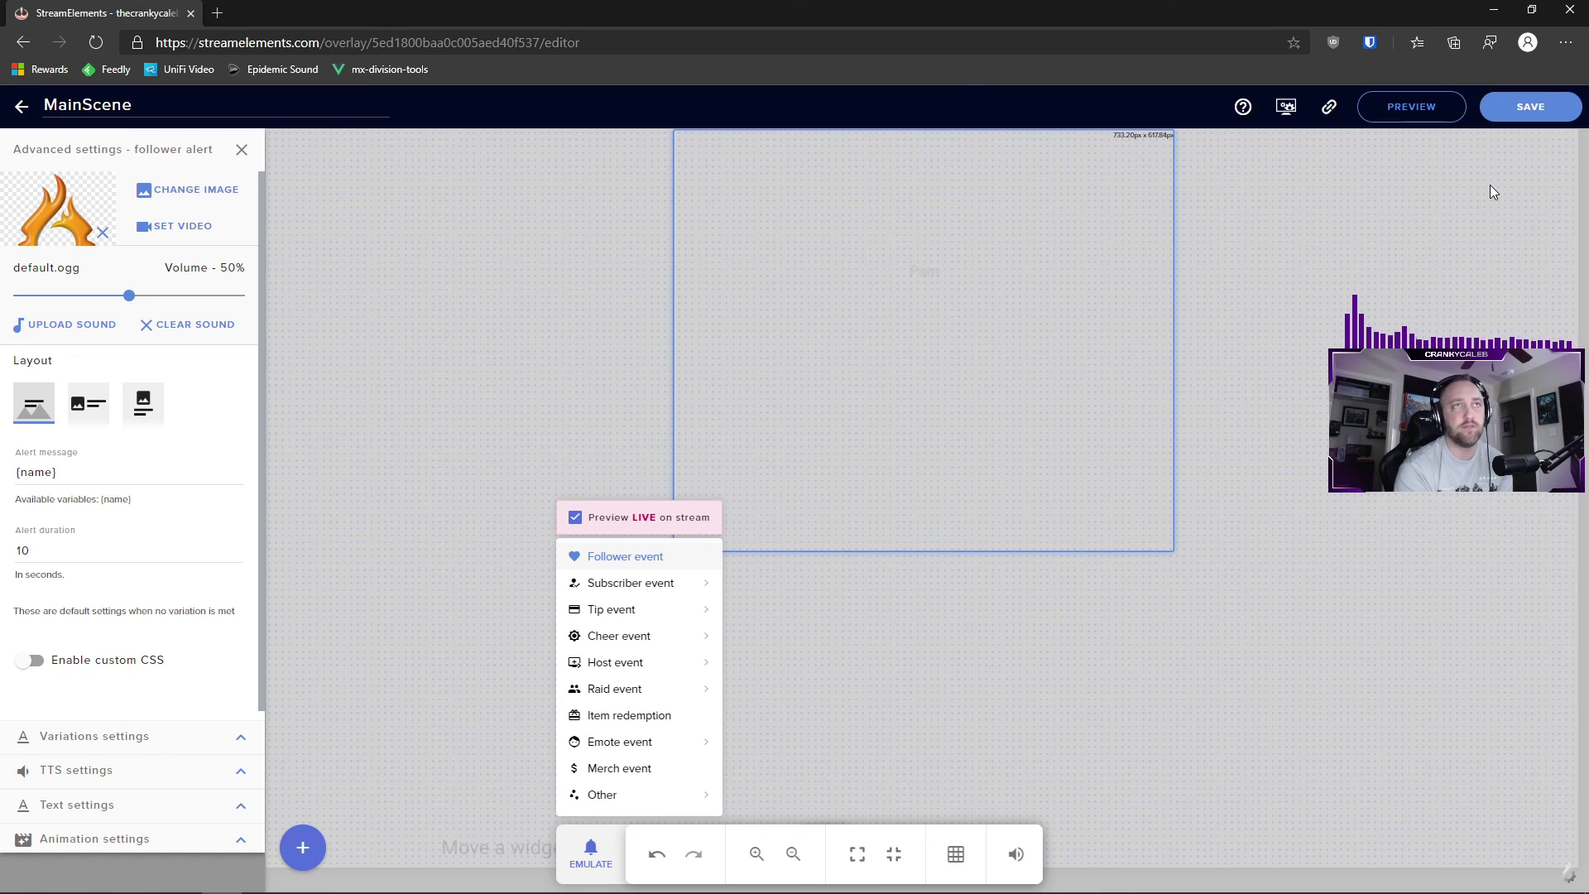
{"action": "left_click", "coordinate": [1531, 103]}
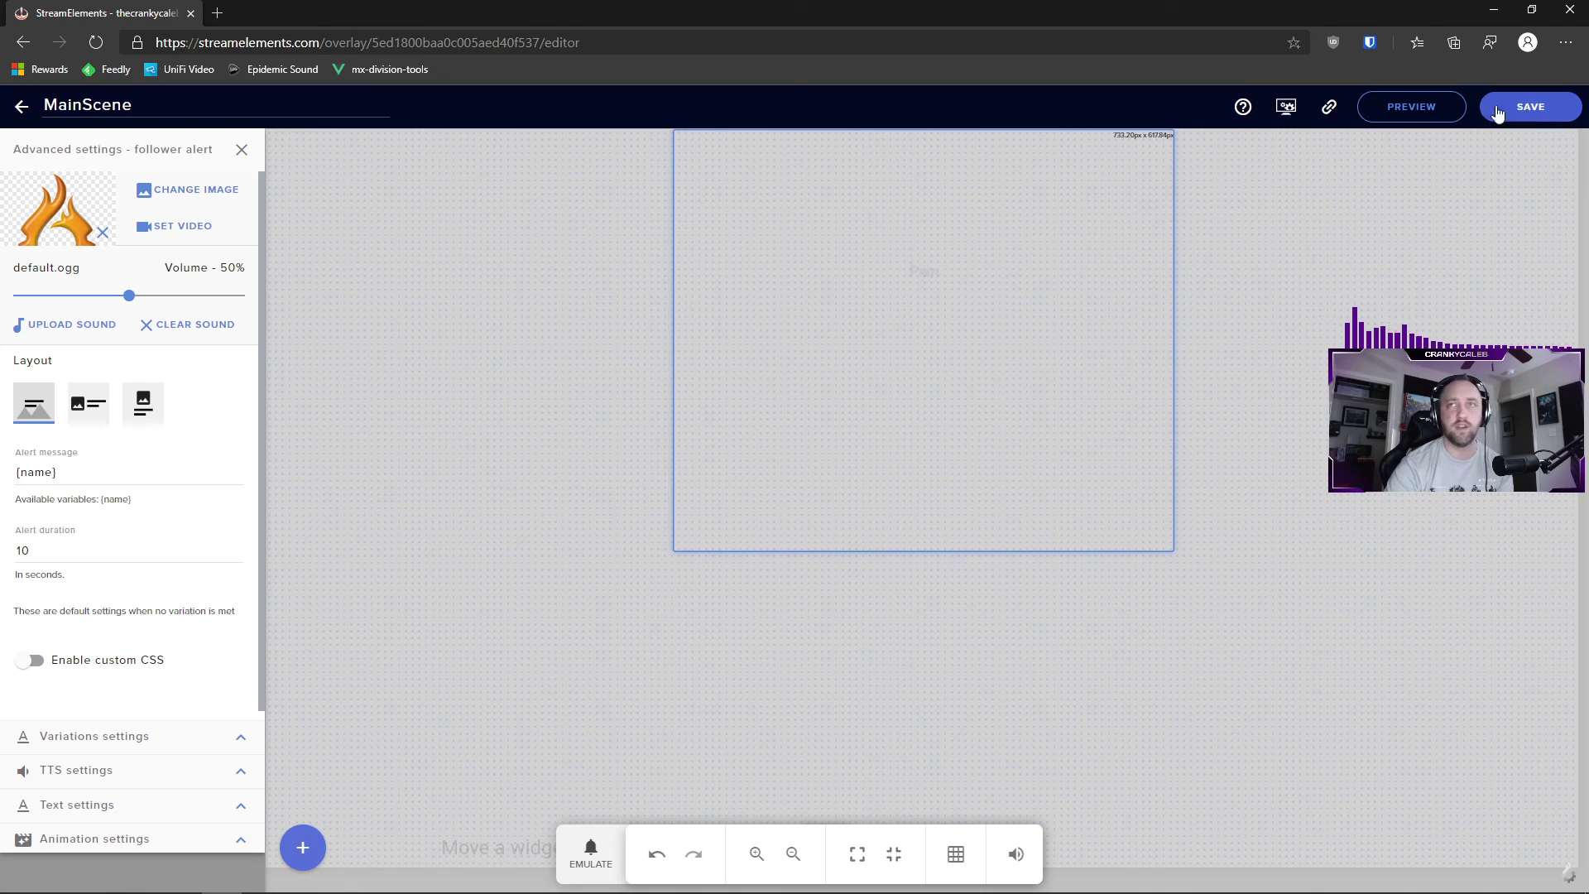